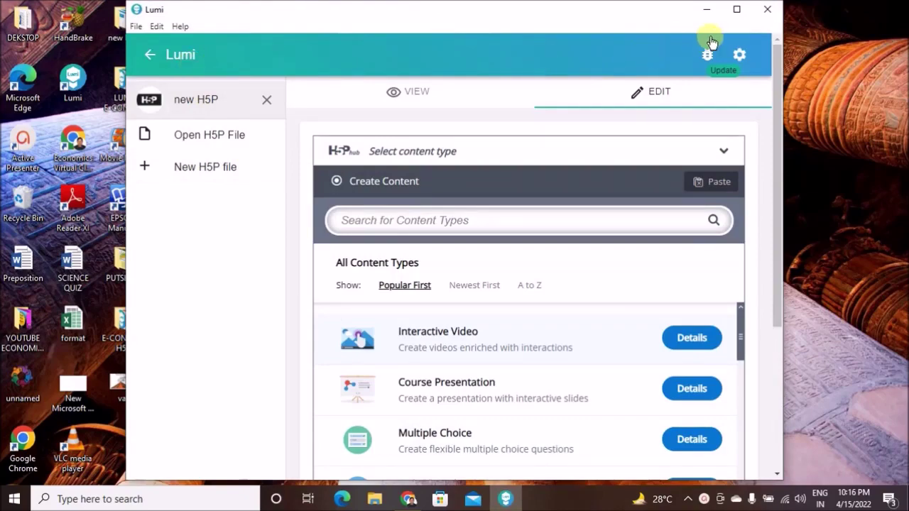
- Maximize the Lumi window and start a new H5P file with the Image Hotspots content type
left_click(736, 9)
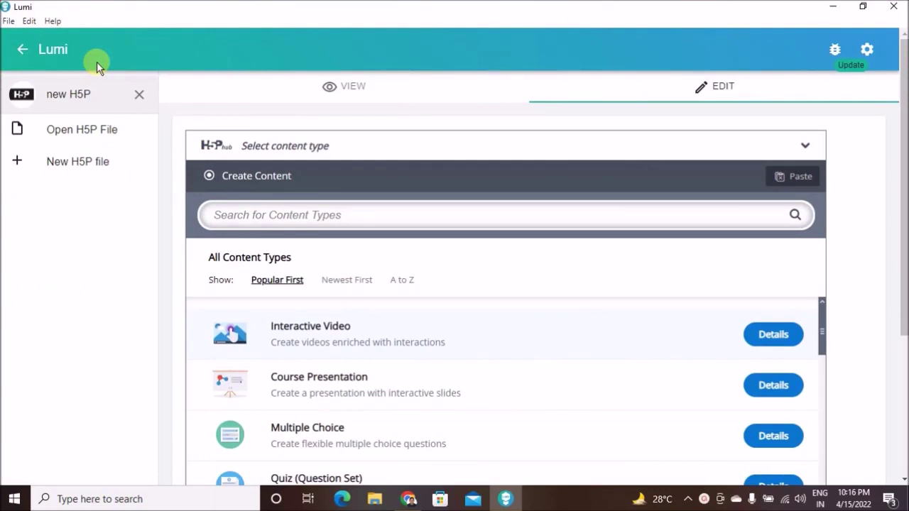
left_click_drag(903, 161, 901, 298)
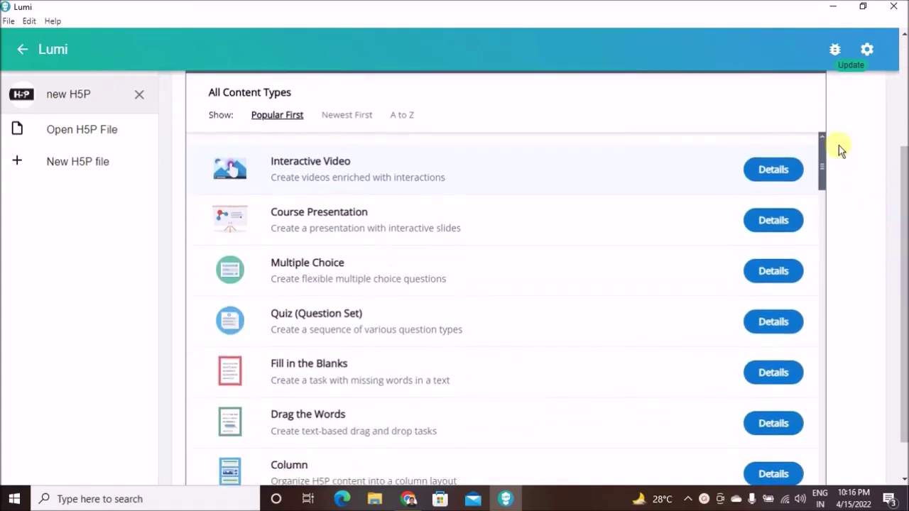
left_click_drag(820, 162, 821, 197)
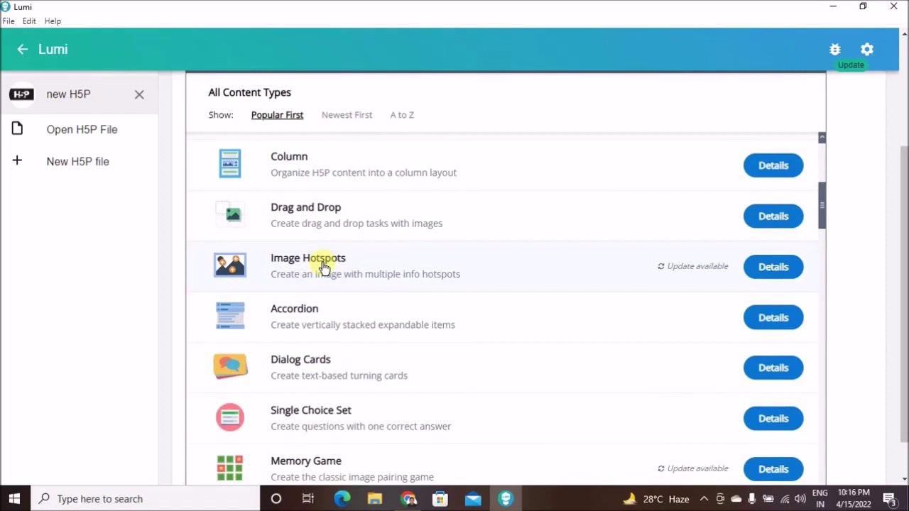
left_click(773, 267)
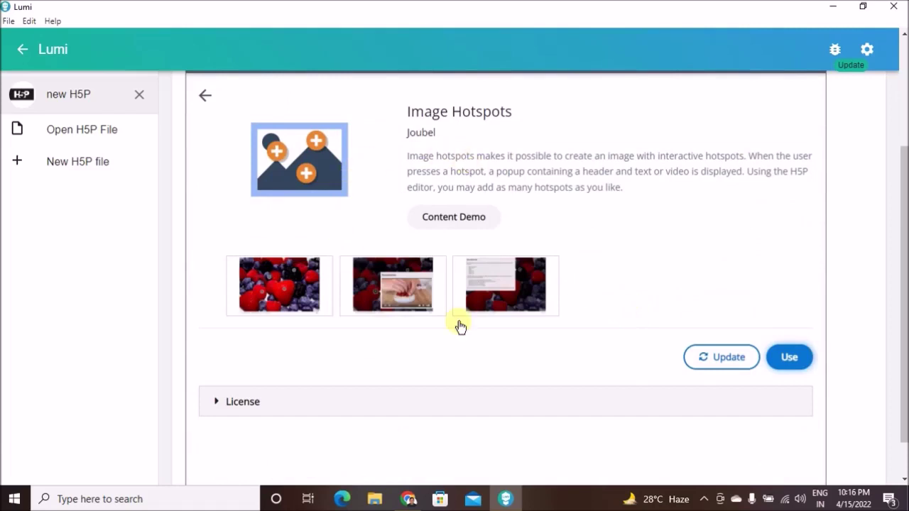
left_click(788, 360)
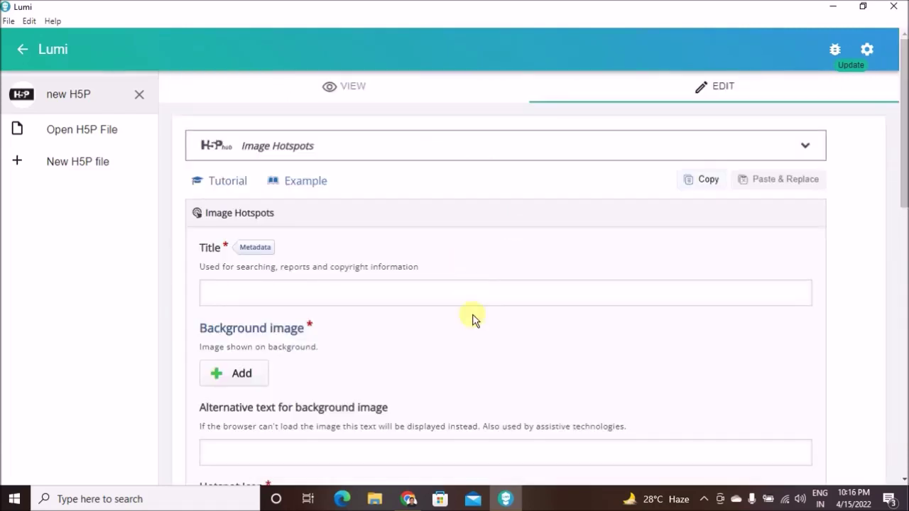
scroll(506, 349, "down", 5)
scroll(523, 361, "up", 4)
scroll(523, 361, "up", 2)
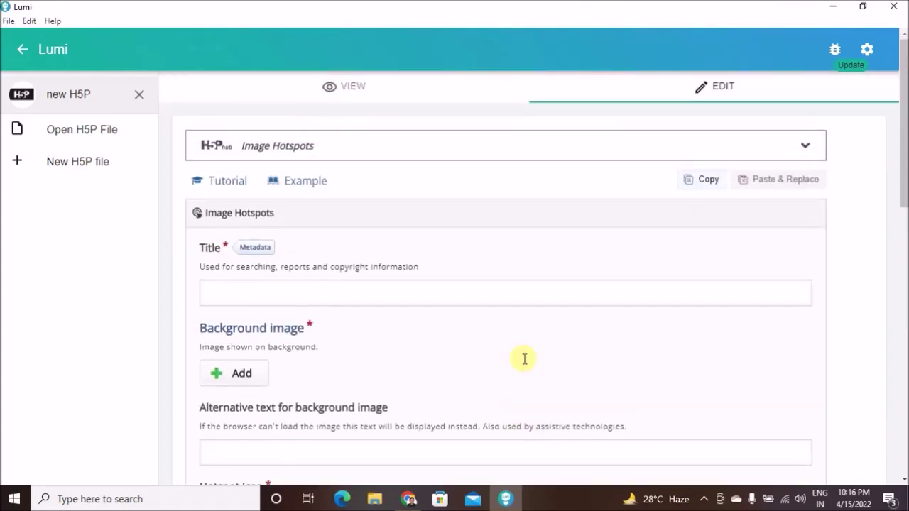
- Switch from Lumi to Chrome, search Google for h5p and open the H5P website
left_click(833, 9)
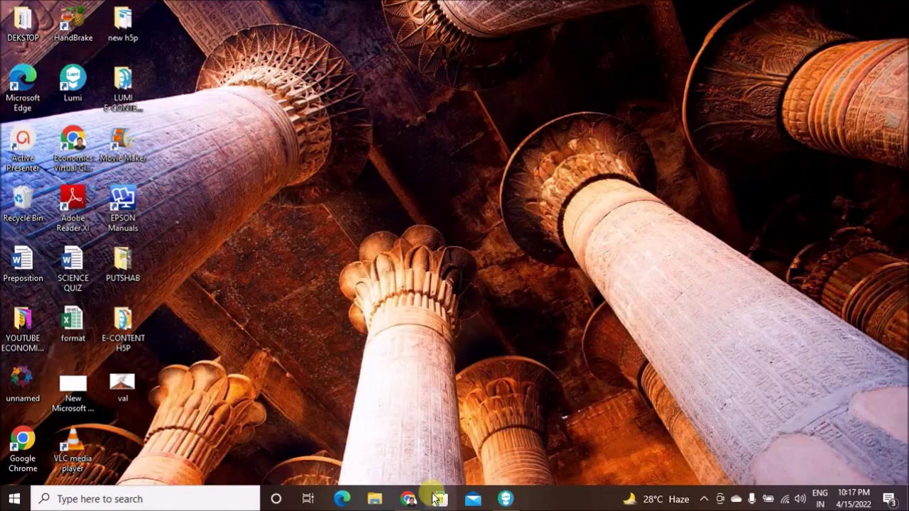
left_click(410, 500)
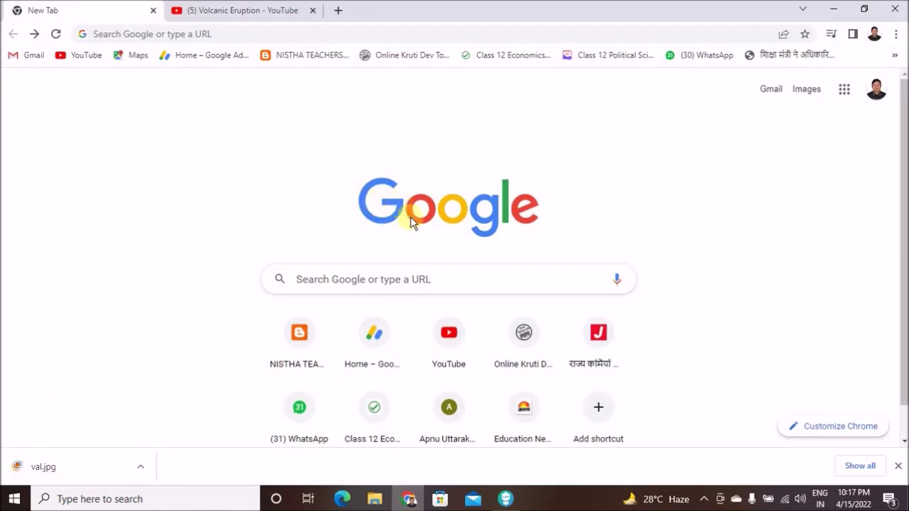
left_click(423, 277)
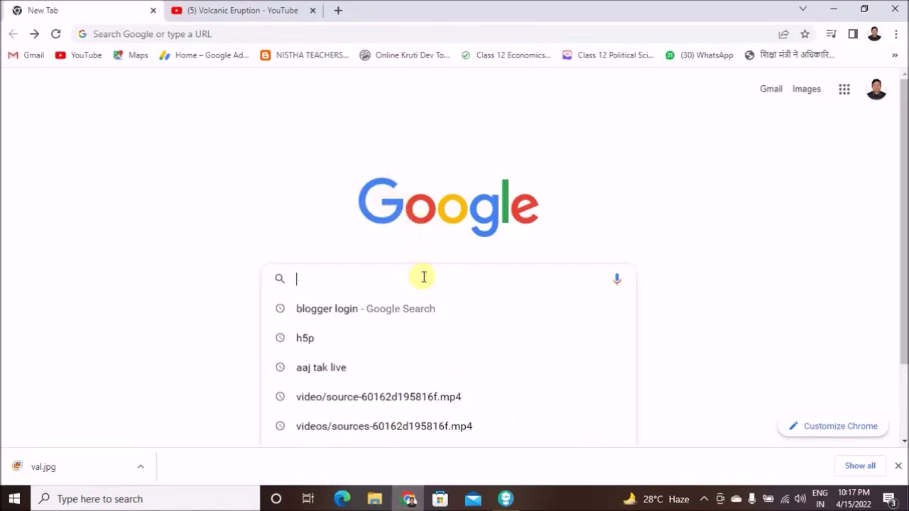
left_click(337, 341)
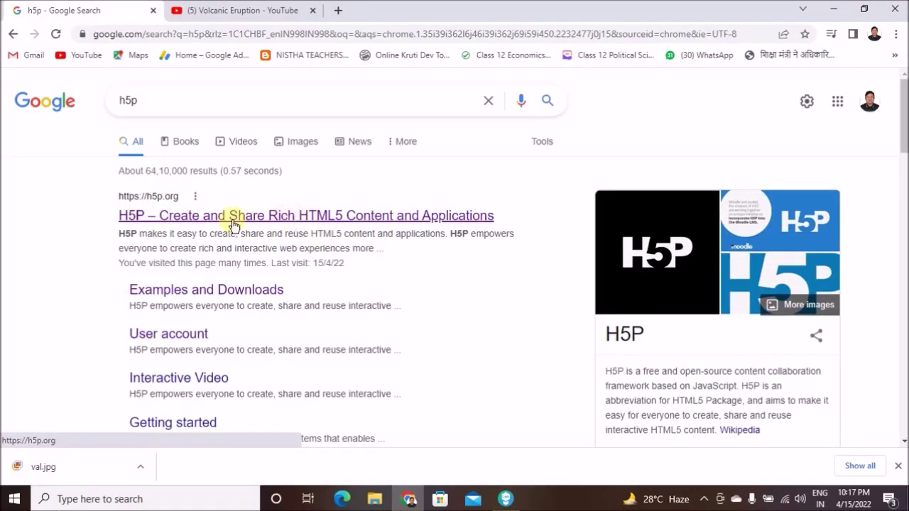
left_click(315, 225)
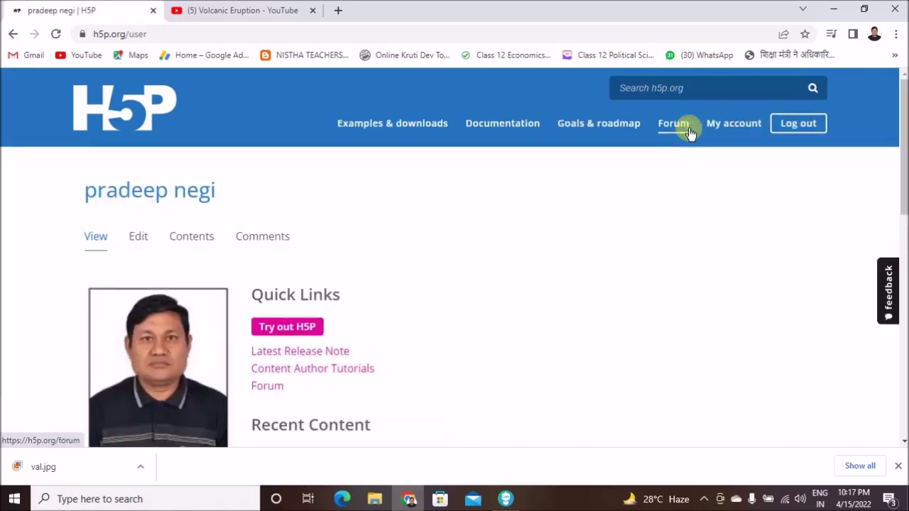
- Open the full list of created content from the recent content section of the H5P account page
scroll(468, 284, "down", 4)
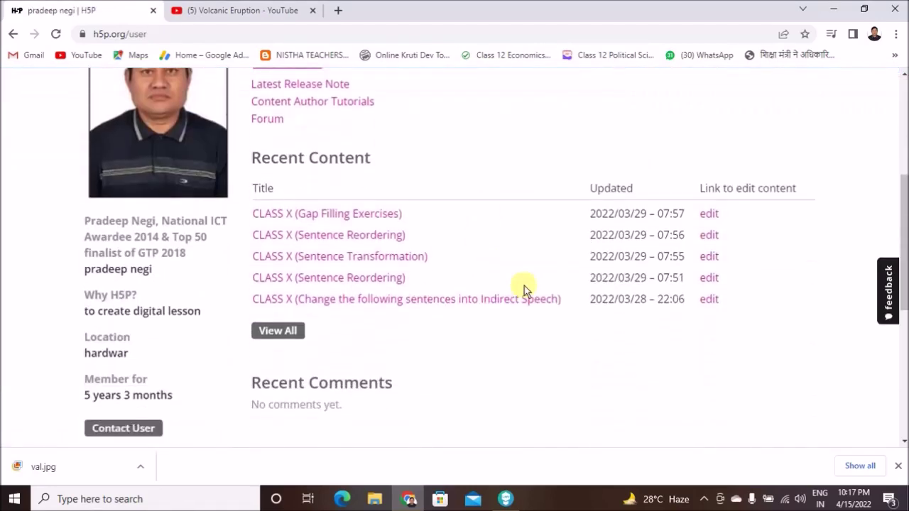
scroll(524, 288, "up", 3)
scroll(431, 242, "down", 2)
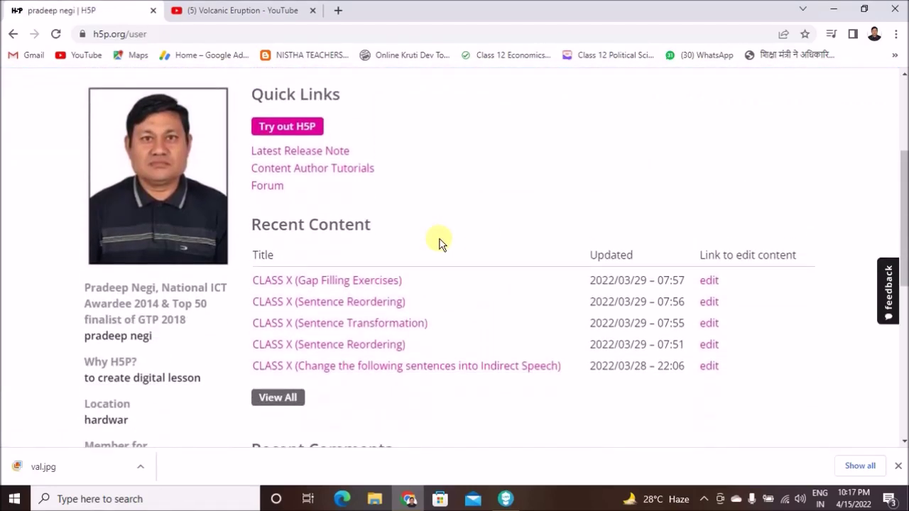
left_click(292, 397)
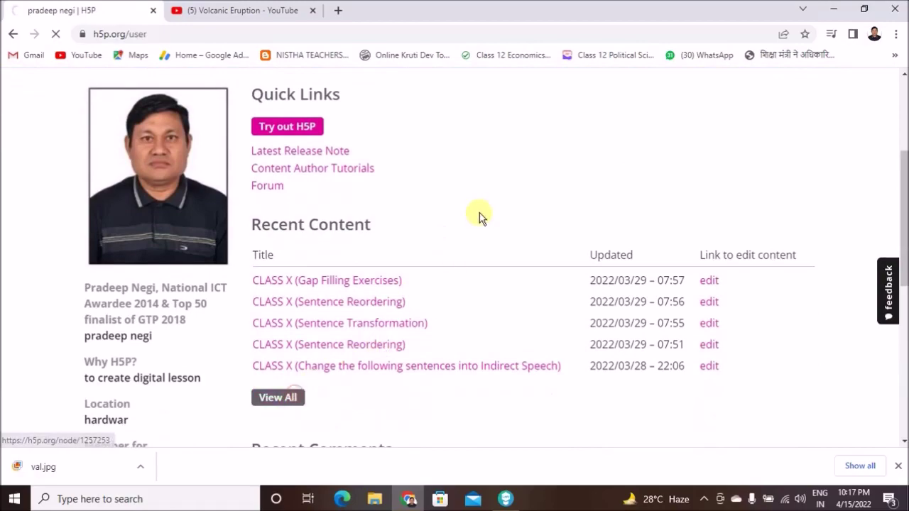
- Browse the list of created content and open "Identify the major India rivers on map (activity)"
scroll(497, 245, "down", 8)
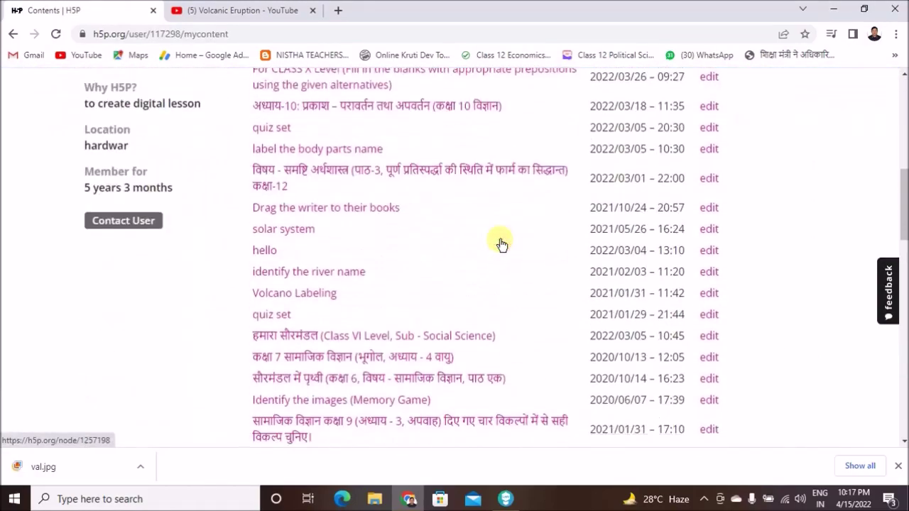
scroll(525, 261, "down", 9)
scroll(525, 261, "up", 3)
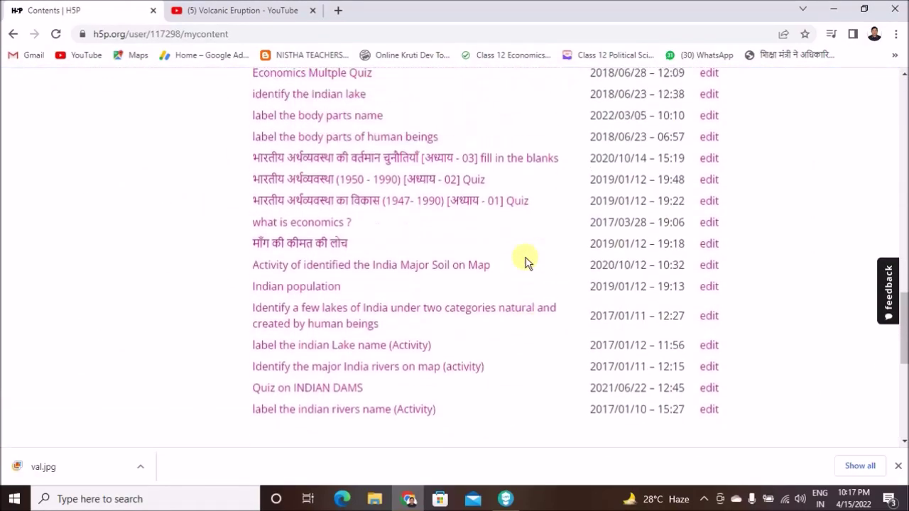
scroll(525, 262, "up", 1)
scroll(525, 261, "up", 1)
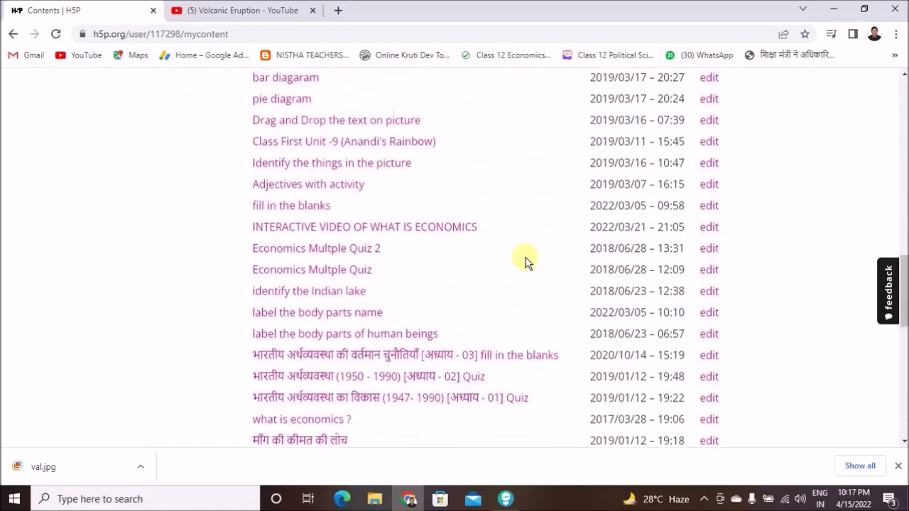
scroll(525, 261, "up", 4)
left_click(525, 261)
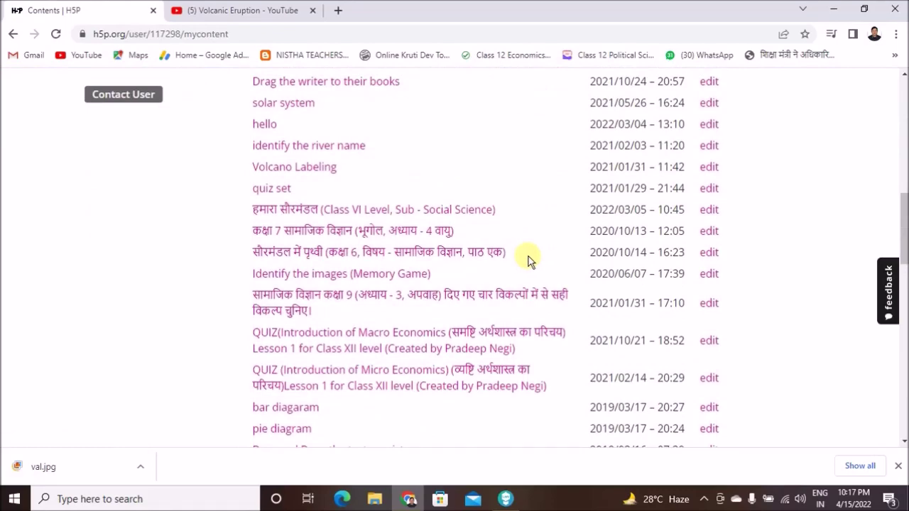
scroll(528, 257, "up", 1)
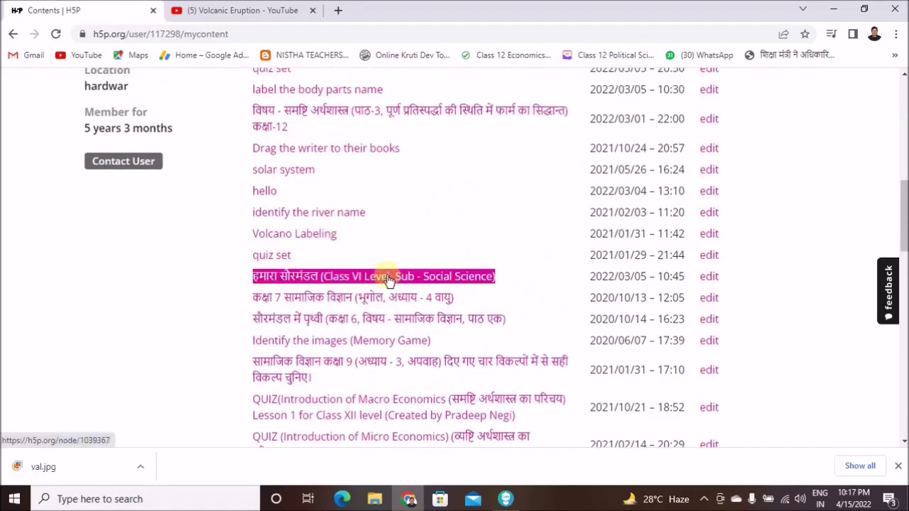
scroll(383, 276, "down", 5)
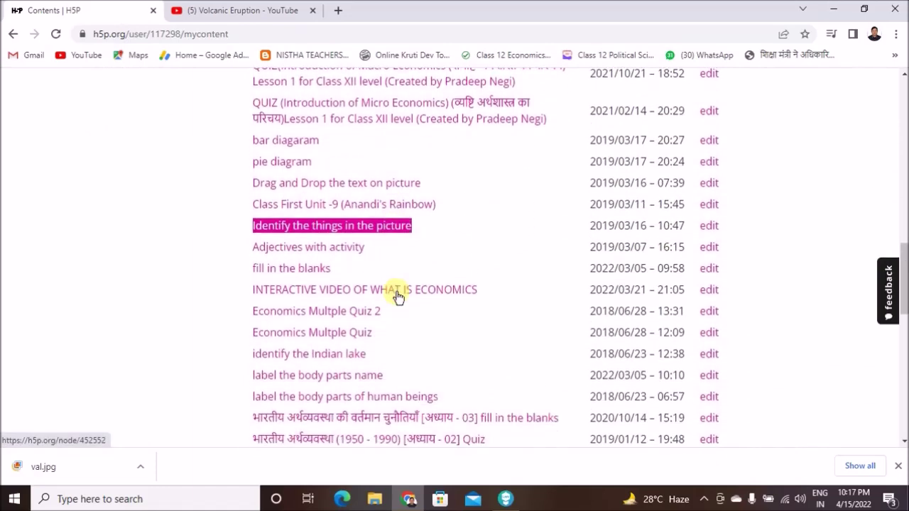
scroll(397, 296, "down", 4)
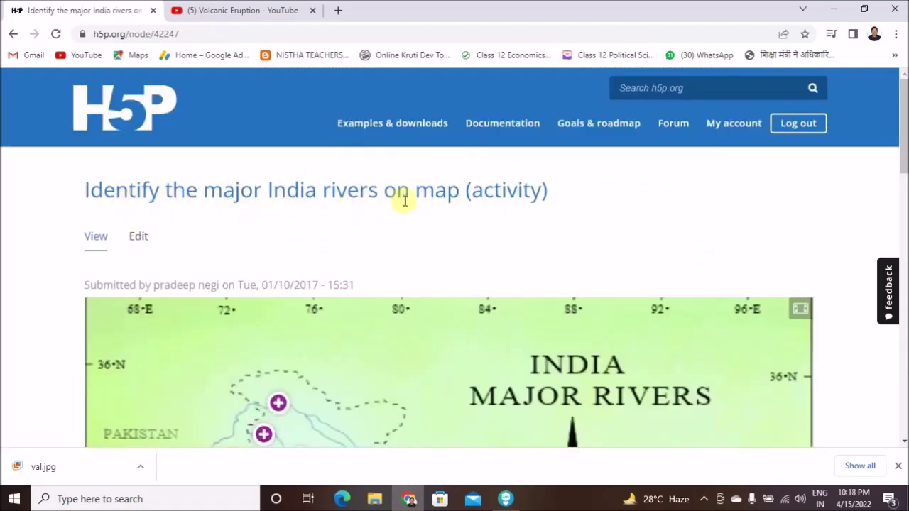
- Examine the India Major Rivers map and the placement of its hotspots across the whole image
scroll(579, 277, "down", 8)
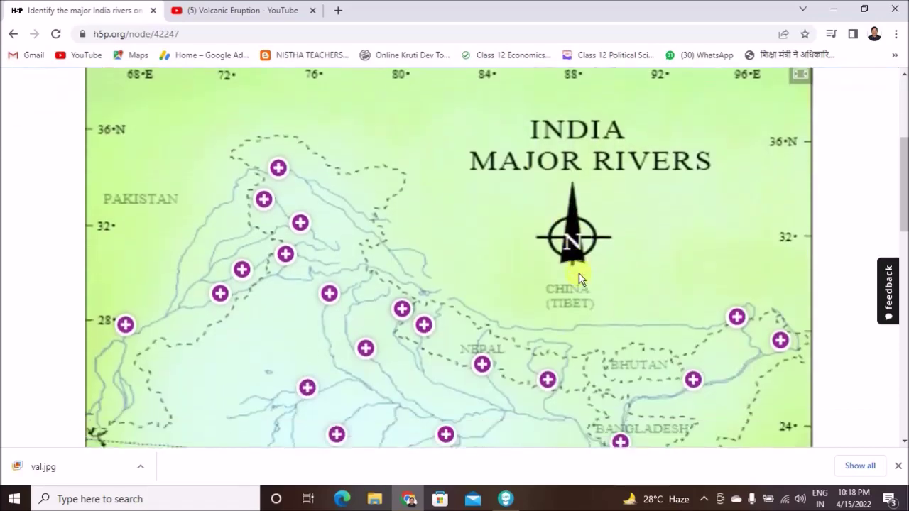
scroll(579, 274, "up", 4)
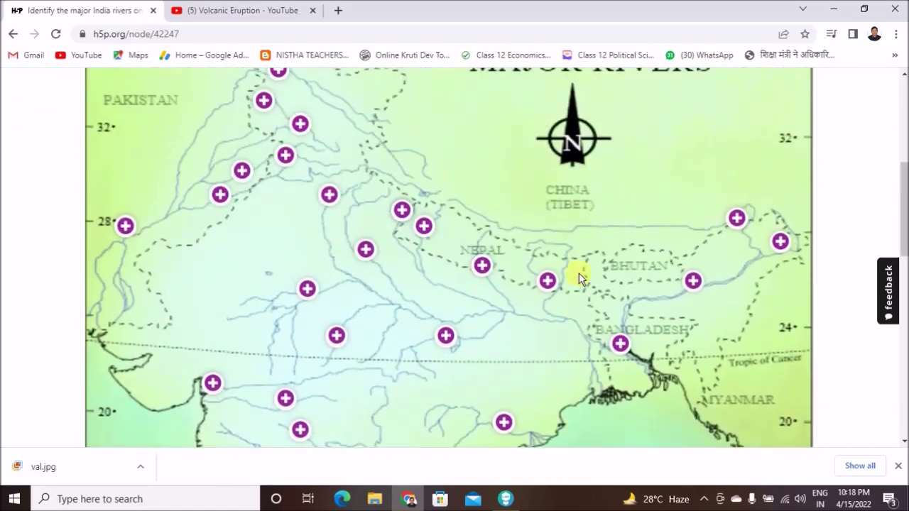
scroll(578, 274, "down", 6)
scroll(579, 277, "up", 5)
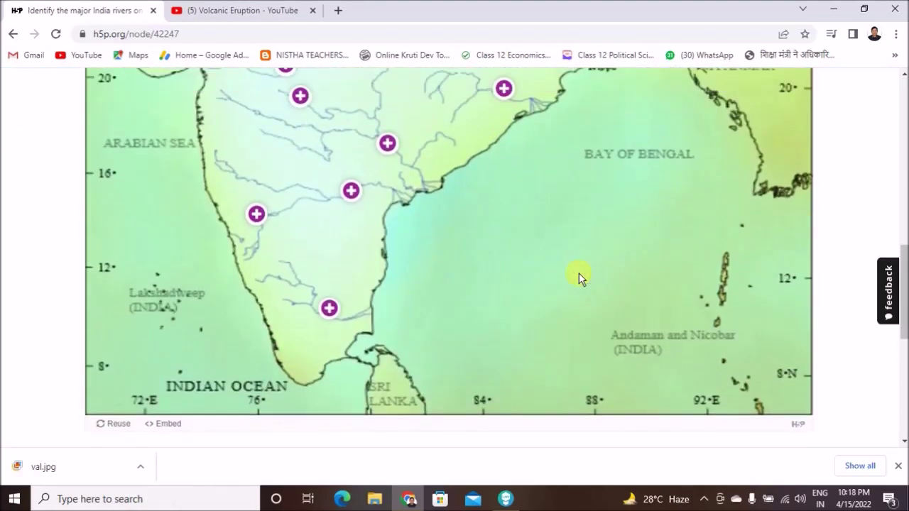
scroll(578, 277, "up", 5)
scroll(579, 276, "down", 7)
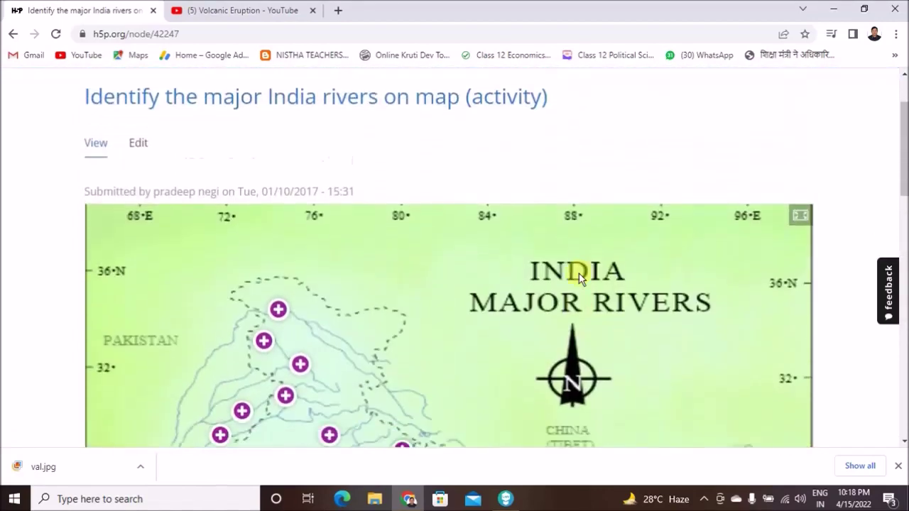
scroll(579, 277, "up", 2)
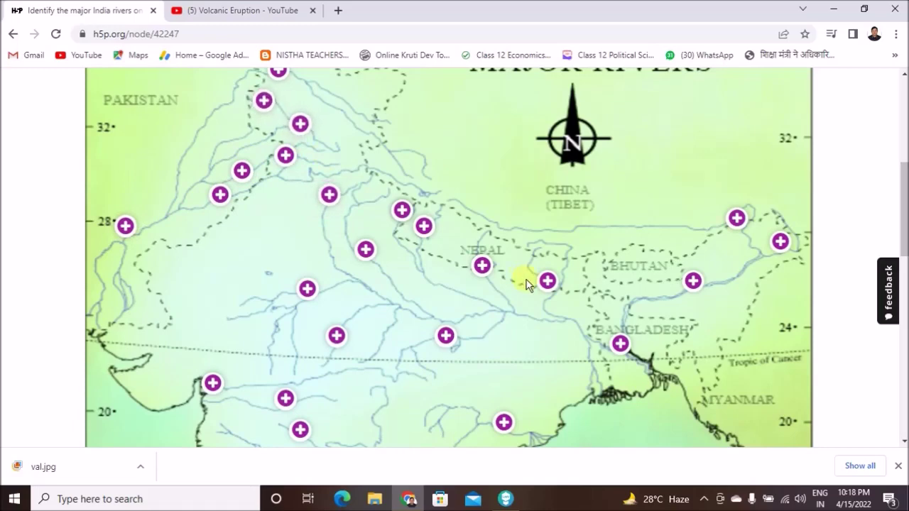
scroll(525, 283, "up", 1)
scroll(525, 282, "up", 2)
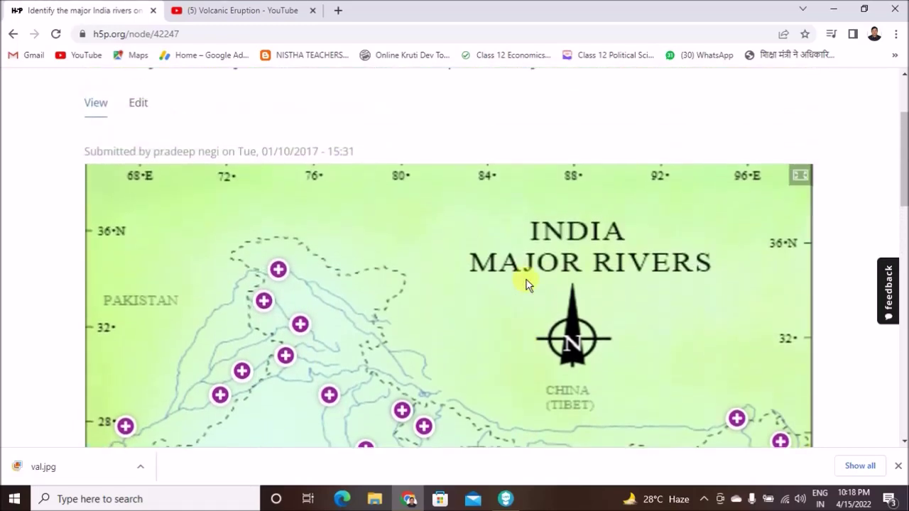
scroll(525, 282, "up", 2)
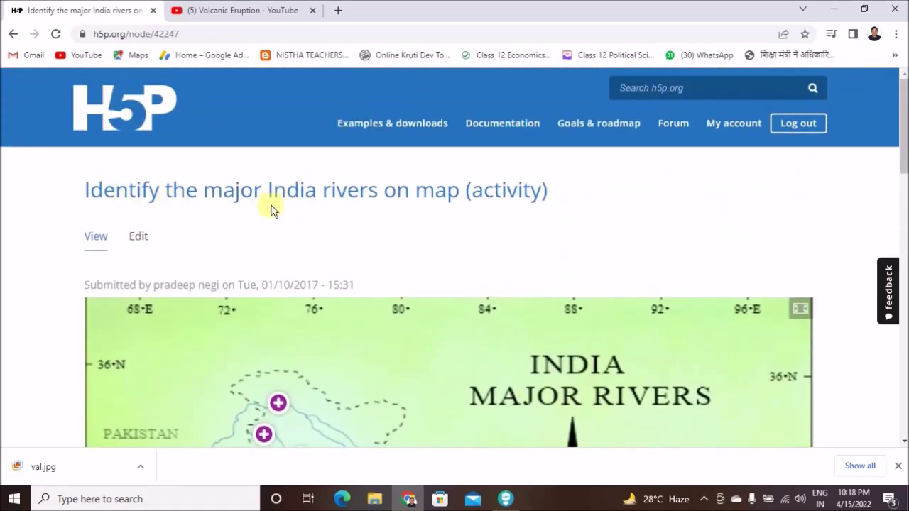
scroll(490, 341, "down", 3)
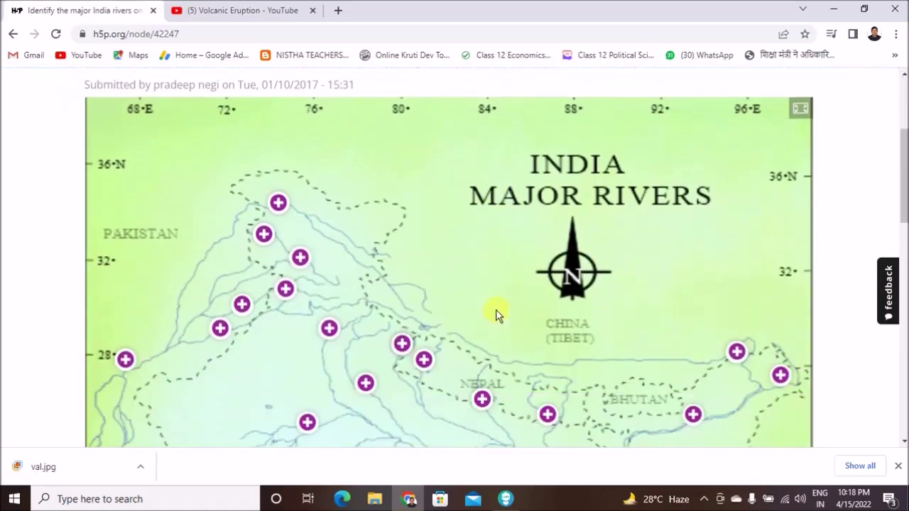
scroll(388, 284, "down", 2)
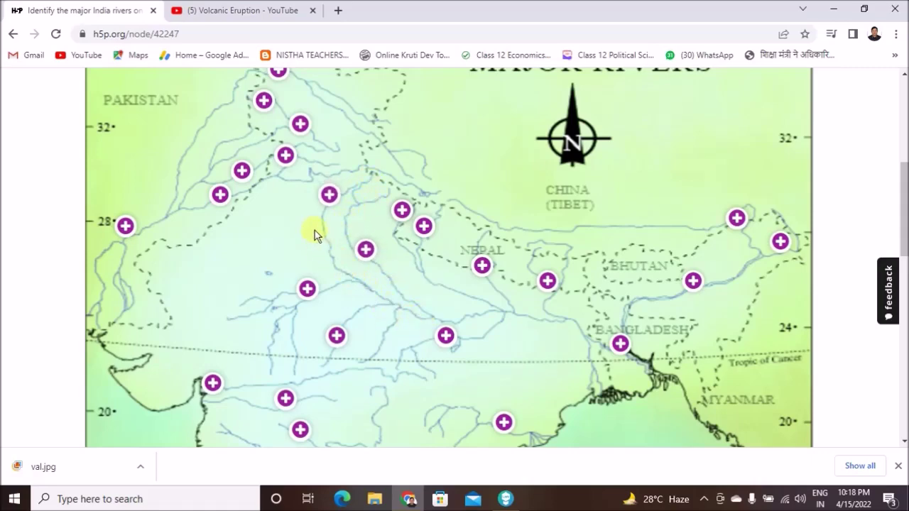
- View and close the popups of the Yamuna River and Ganga River hotspots in the northern part of the map
left_click(328, 196)
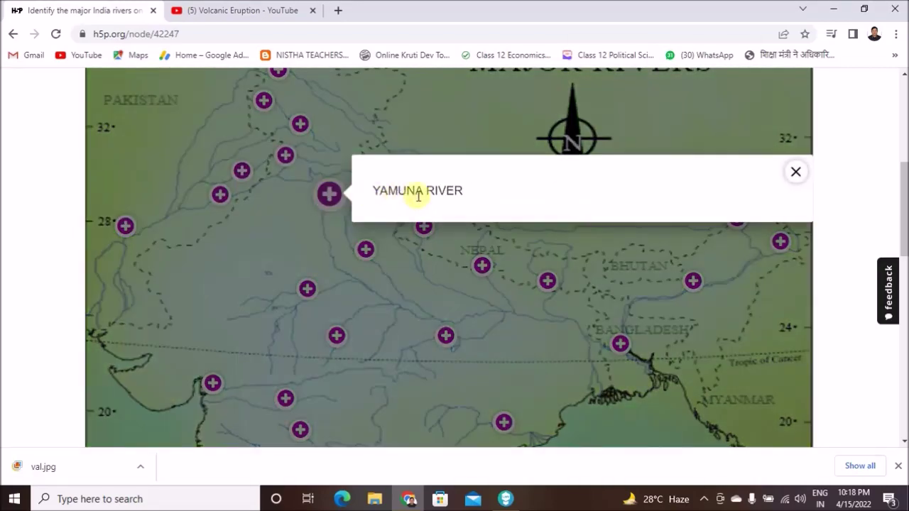
left_click(796, 174)
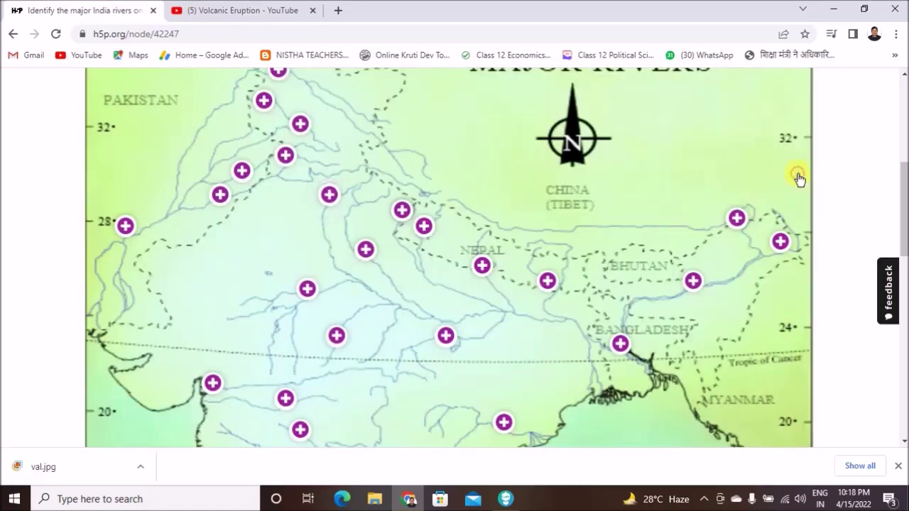
left_click(366, 252)
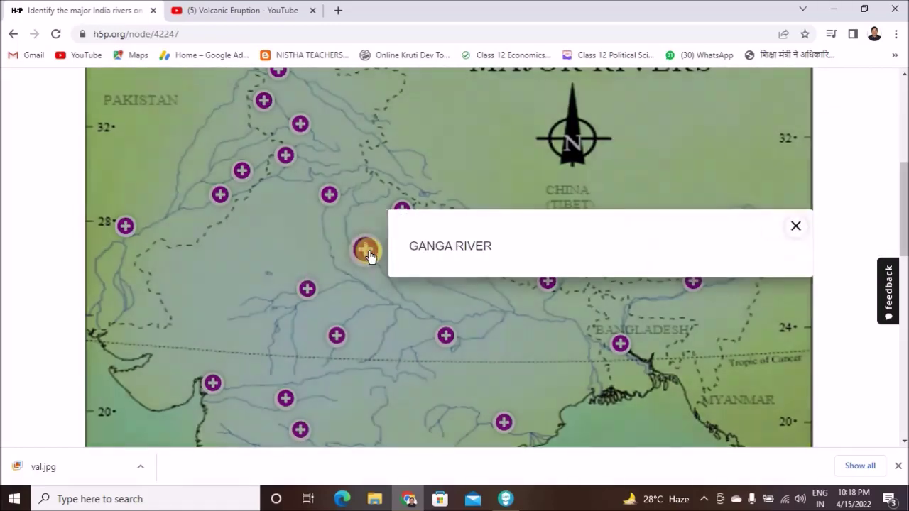
left_click(795, 226)
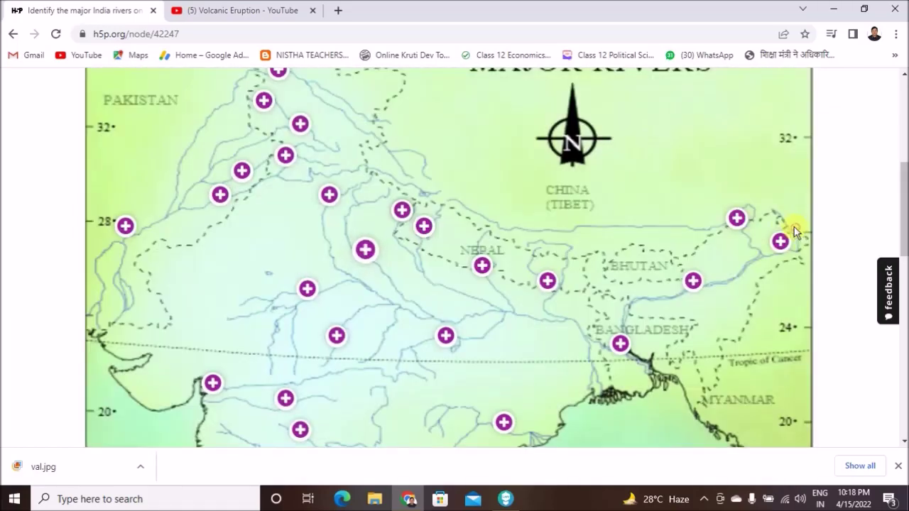
scroll(529, 338, "down", 3)
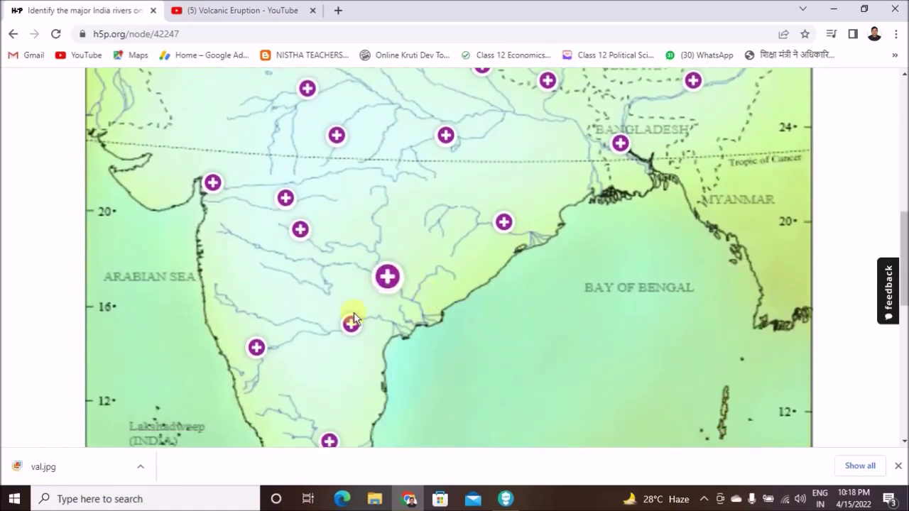
- View and close the popup of the Mahanadi River hotspot near the east coast of the map
left_click(503, 221)
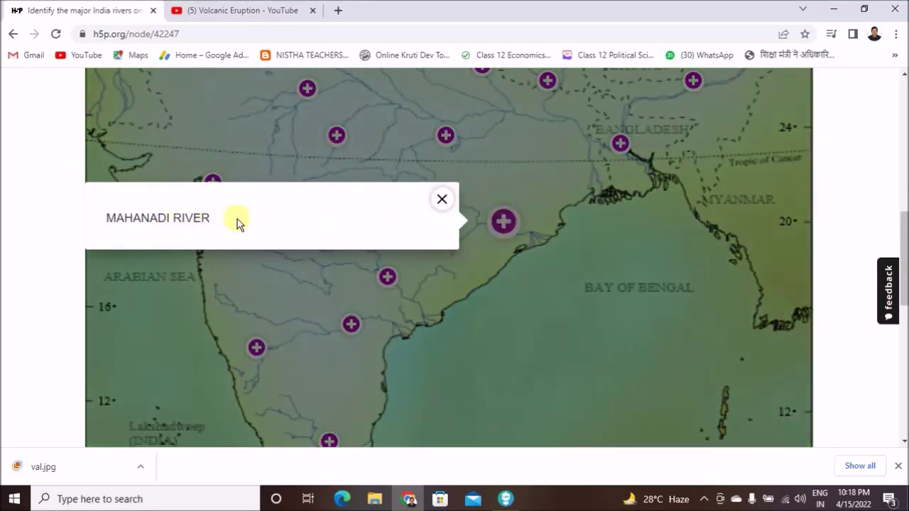
left_click(443, 200)
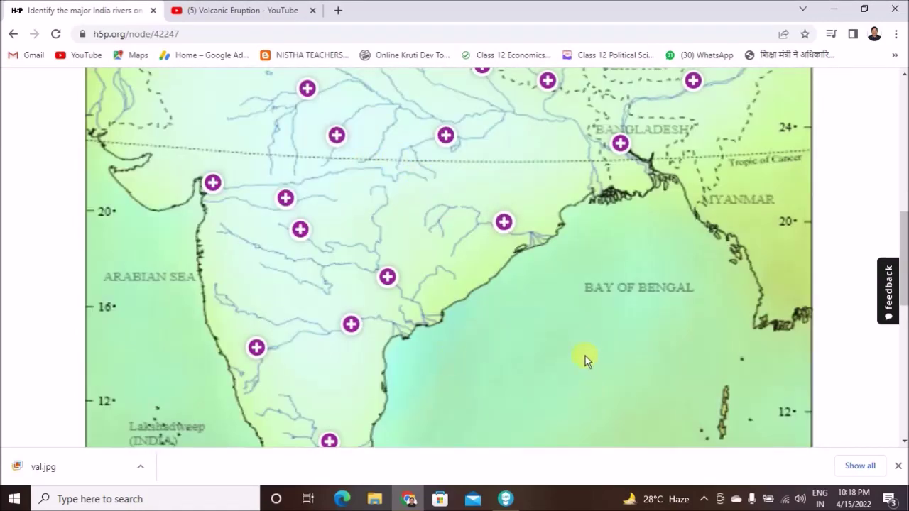
scroll(585, 356, "up", 1)
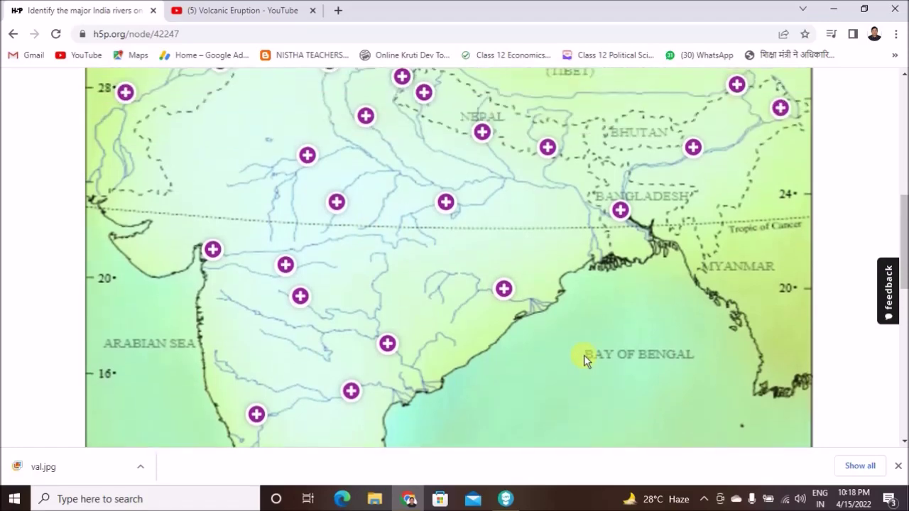
scroll(584, 356, "up", 4)
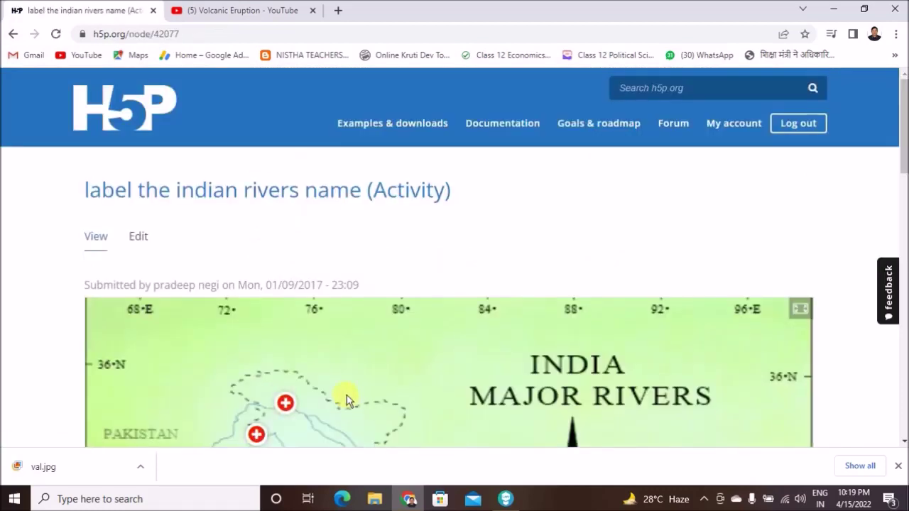
- Return to the list of created content and open "label the indian Lake name (Activity)" to view its map
left_click(13, 33)
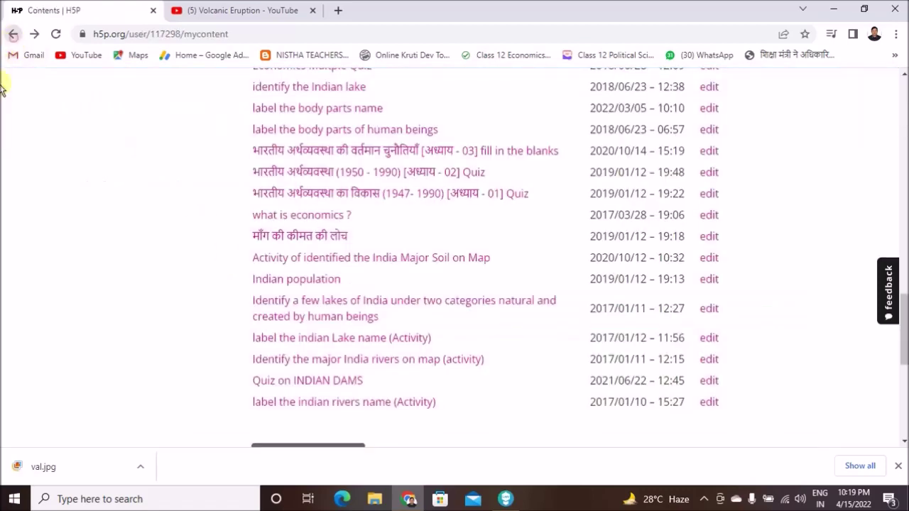
left_click(365, 347)
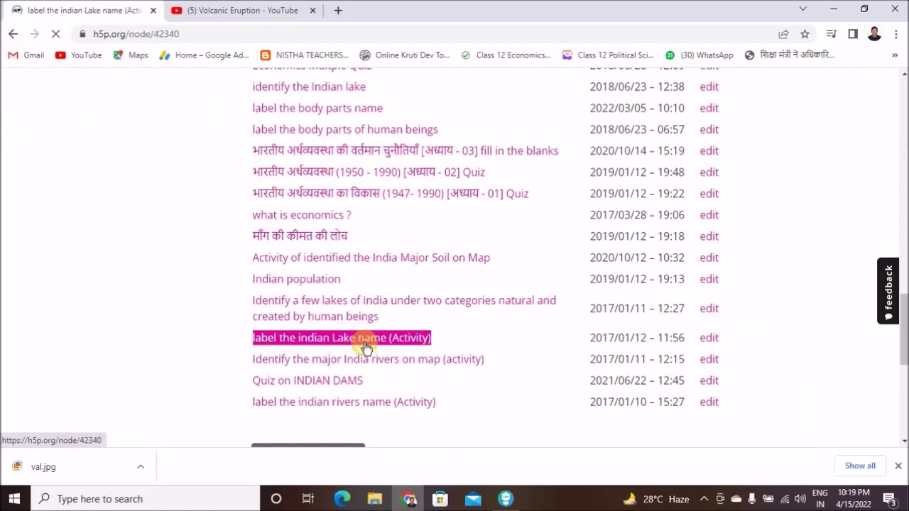
scroll(419, 301, "down", 3)
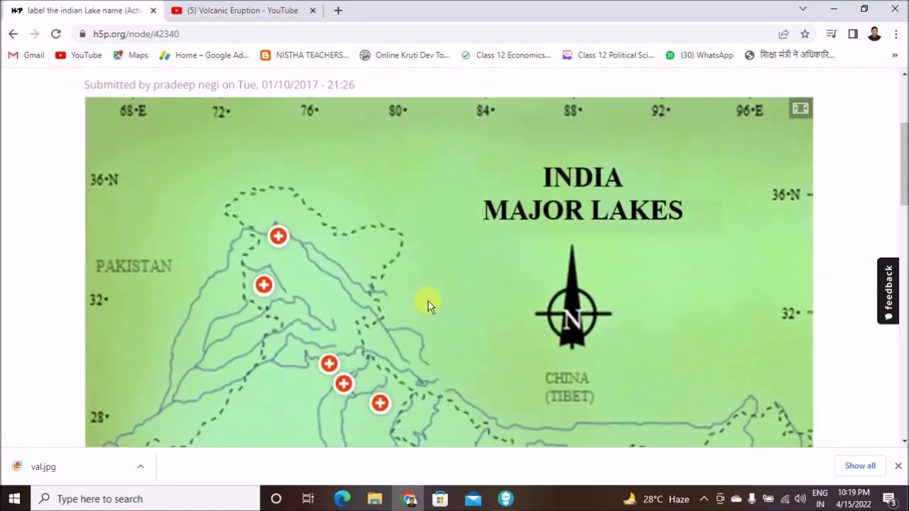
scroll(428, 301, "down", 2)
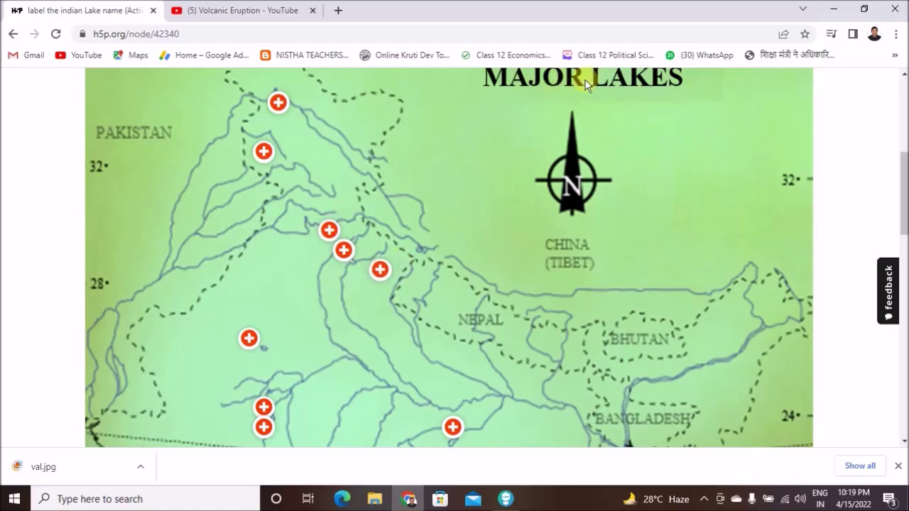
- Open the Wular Lake hotspot in the far north of the lakes map, examine its photo and close the popup
left_click(277, 103)
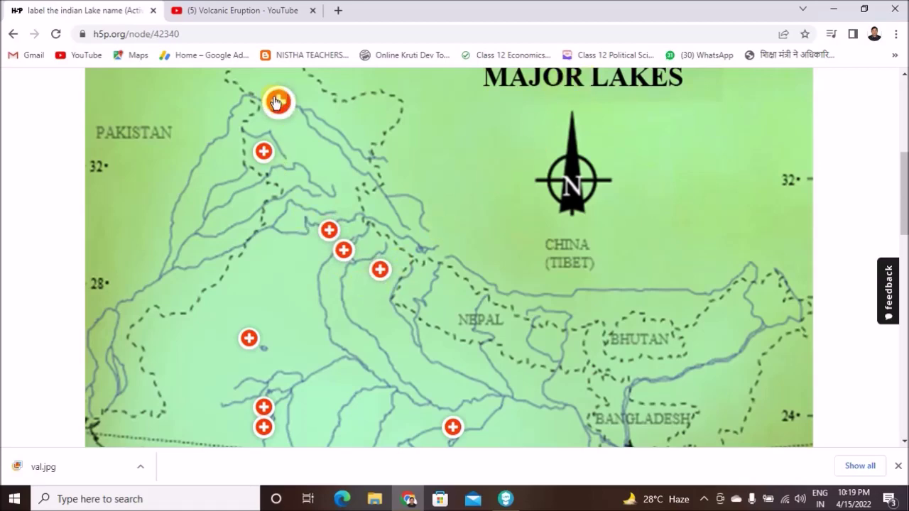
left_click(277, 101)
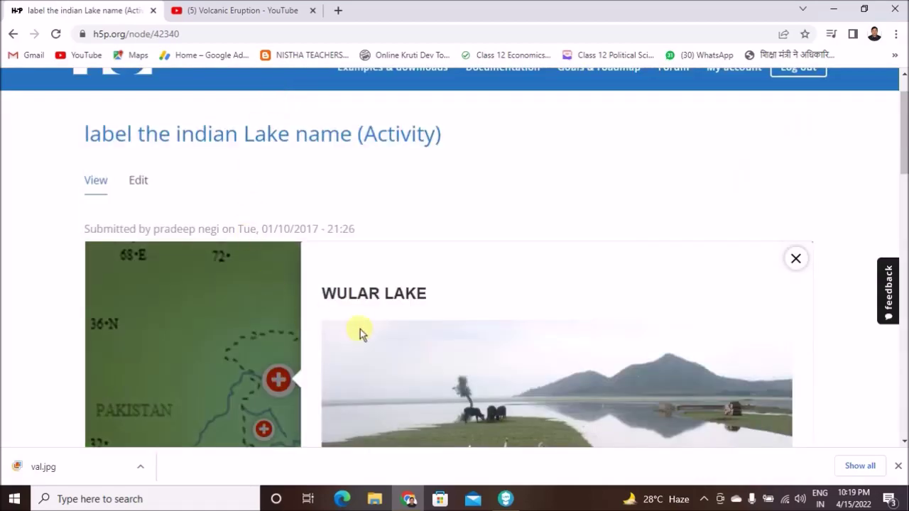
scroll(427, 361, "down", 3)
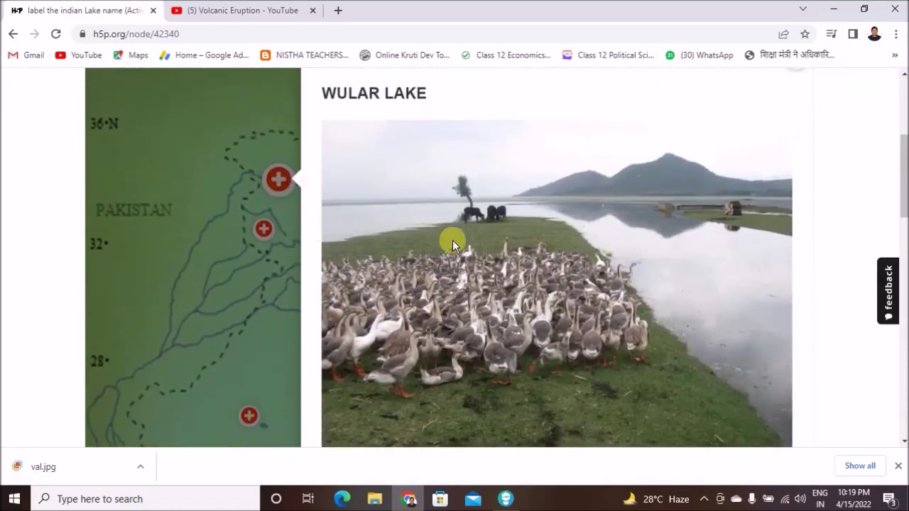
scroll(555, 327, "down", 2)
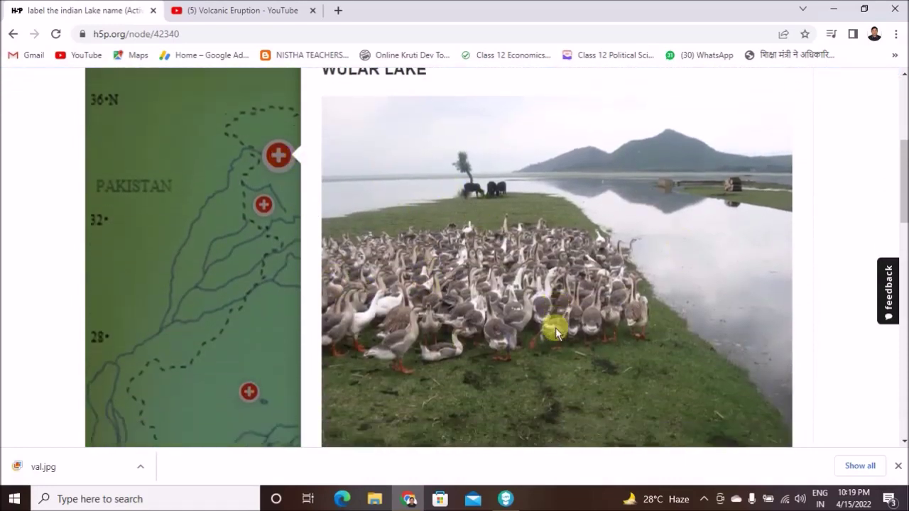
scroll(572, 359, "up", 4)
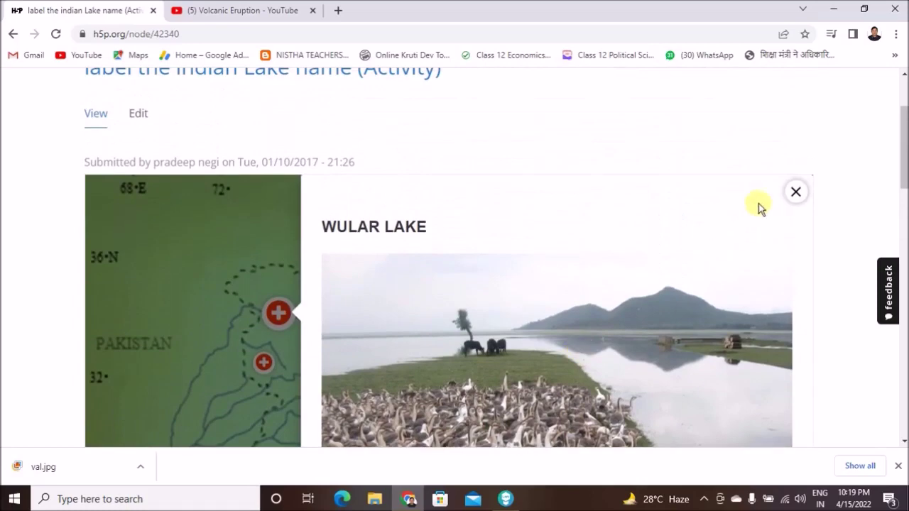
left_click(796, 191)
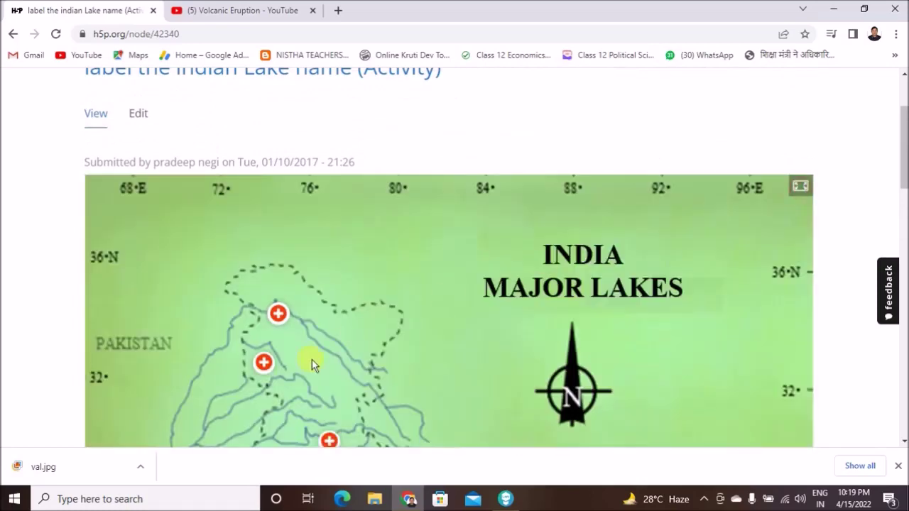
- View and close the photo popup of the Tehri Lake hotspot in the northern part of the lakes map
scroll(334, 369, "down", 1)
scroll(426, 377, "down", 2)
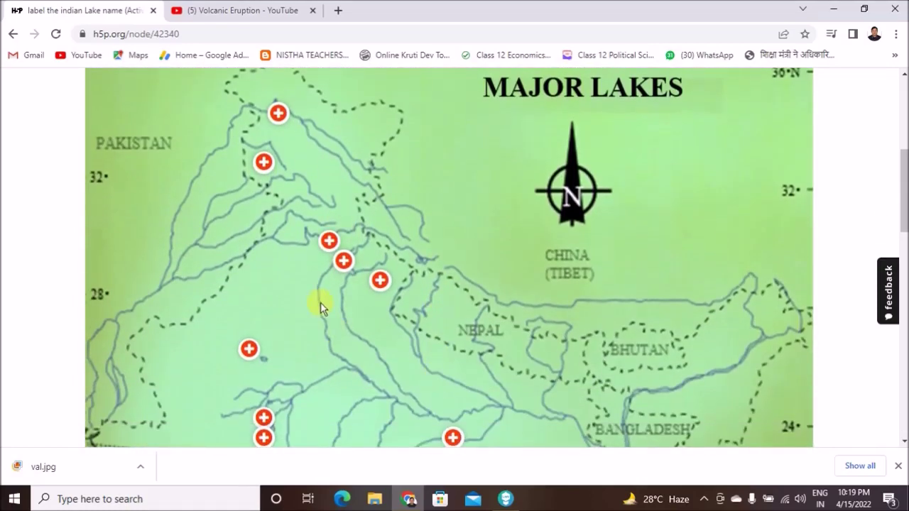
left_click(344, 262)
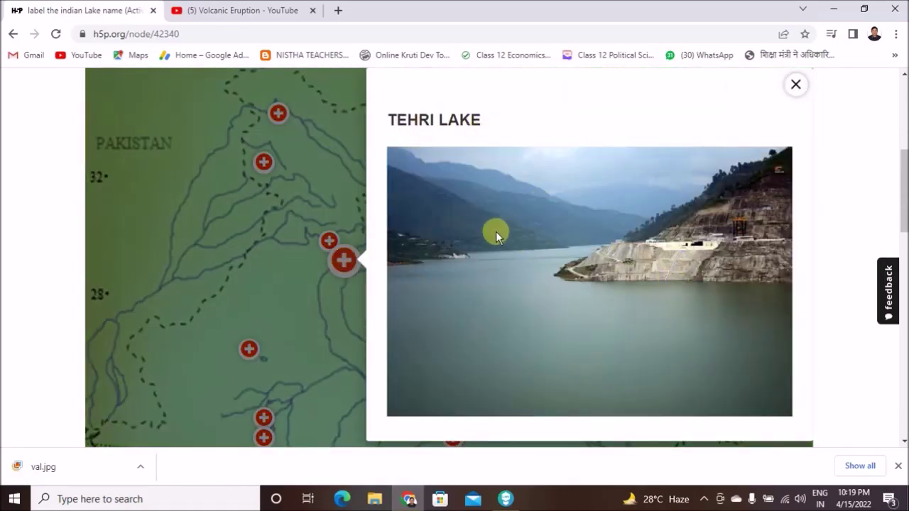
left_click(794, 89)
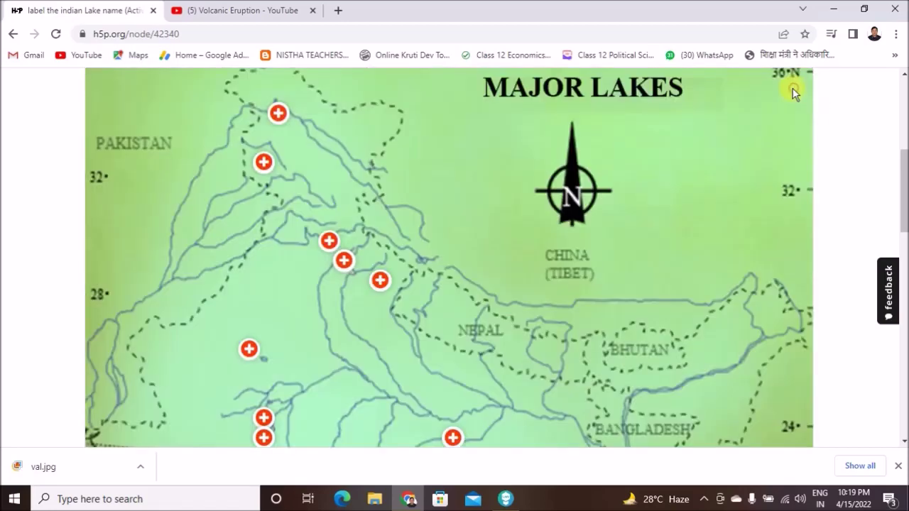
- View and close the Chilika Lake hotspot's photo popup on the east coast, and look over the rest of the lakes map
scroll(541, 291, "down", 3)
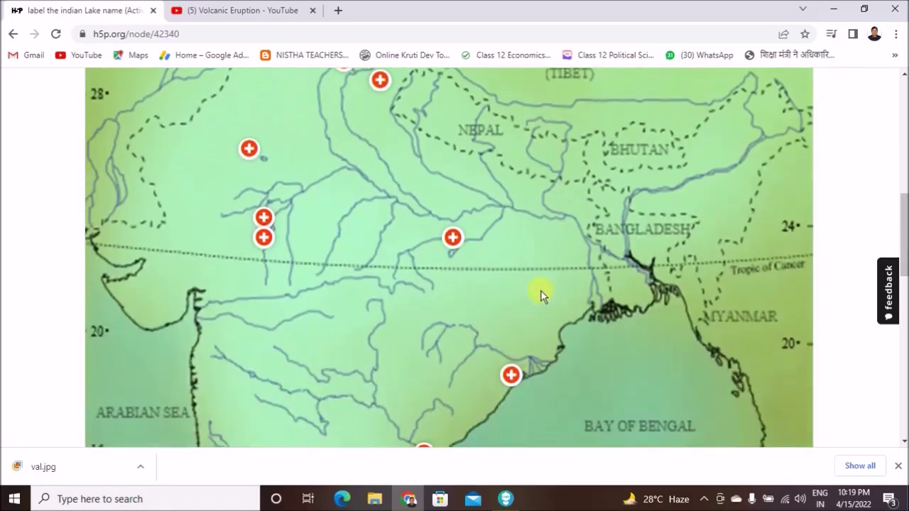
left_click(511, 375)
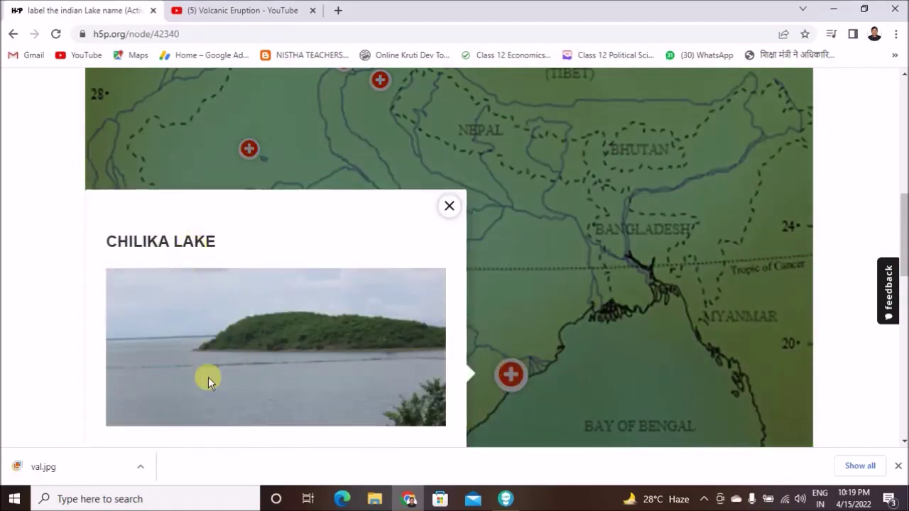
left_click(448, 206)
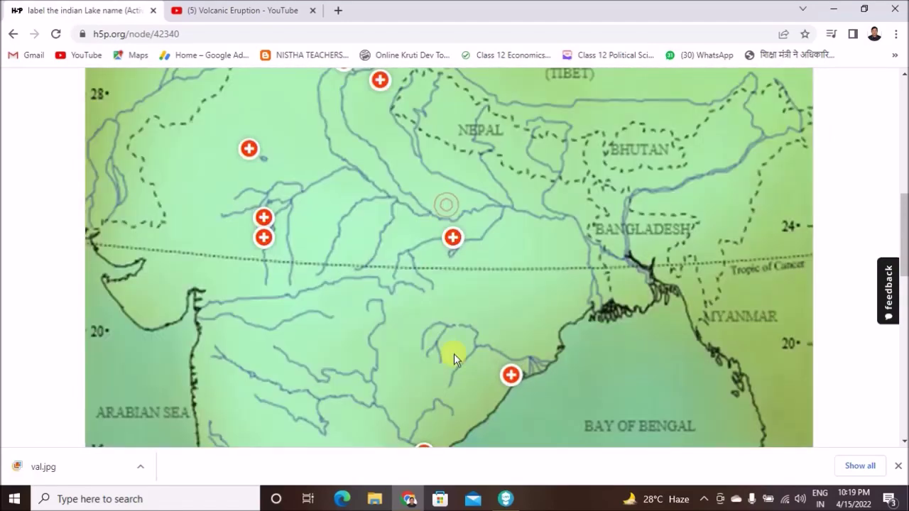
scroll(452, 356, "down", 4)
scroll(451, 357, "up", 8)
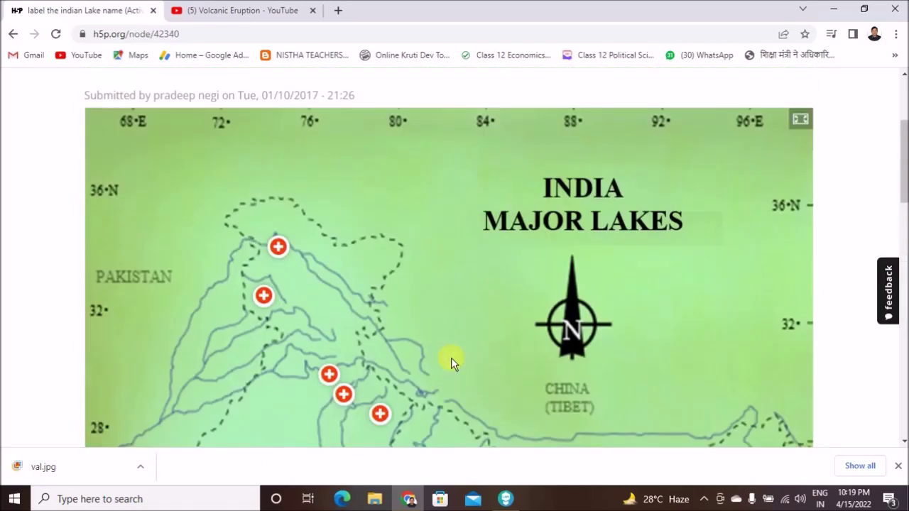
scroll(451, 357, "up", 1)
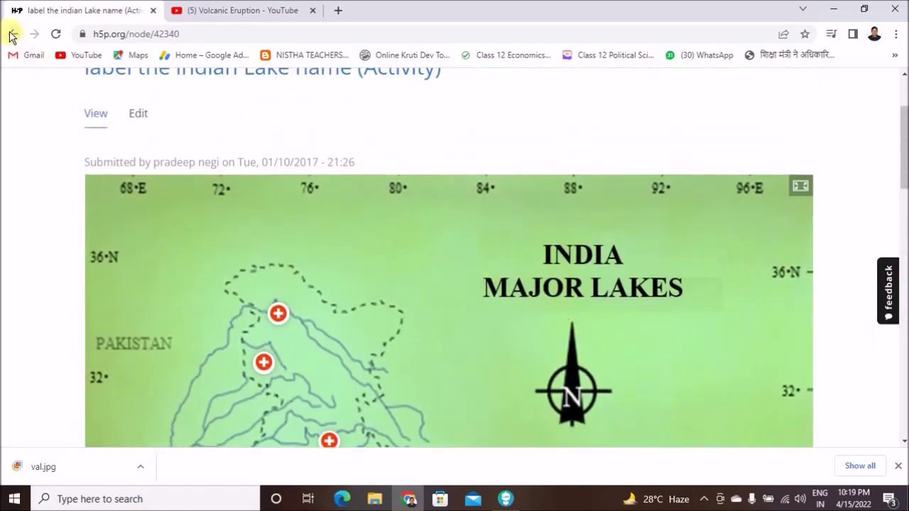
- Return to the list of created content, browse it and open the page for creating new interactive content
left_click(12, 35)
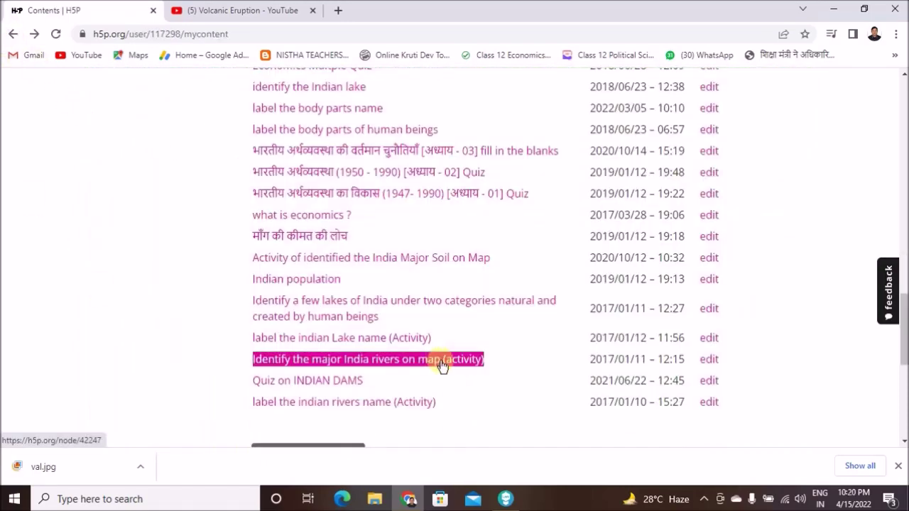
scroll(440, 364, "up", 1)
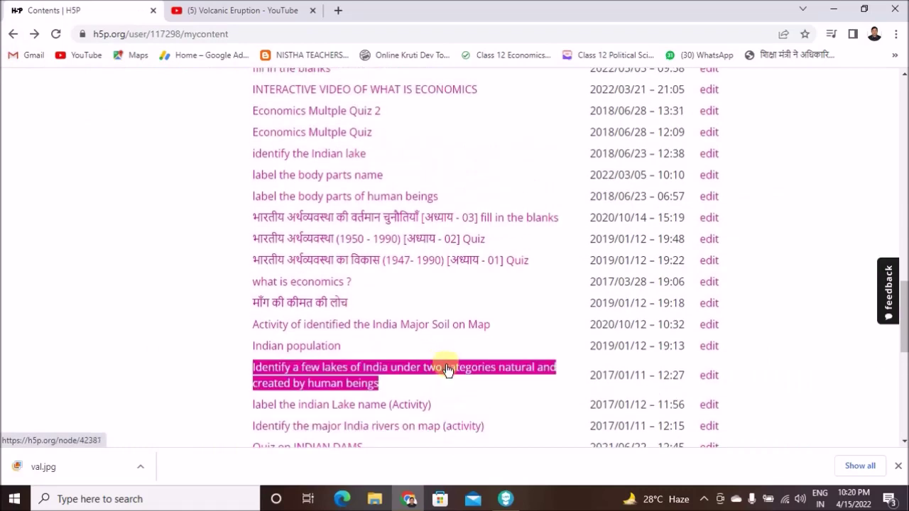
scroll(446, 369, "up", 1)
scroll(446, 369, "up", 3)
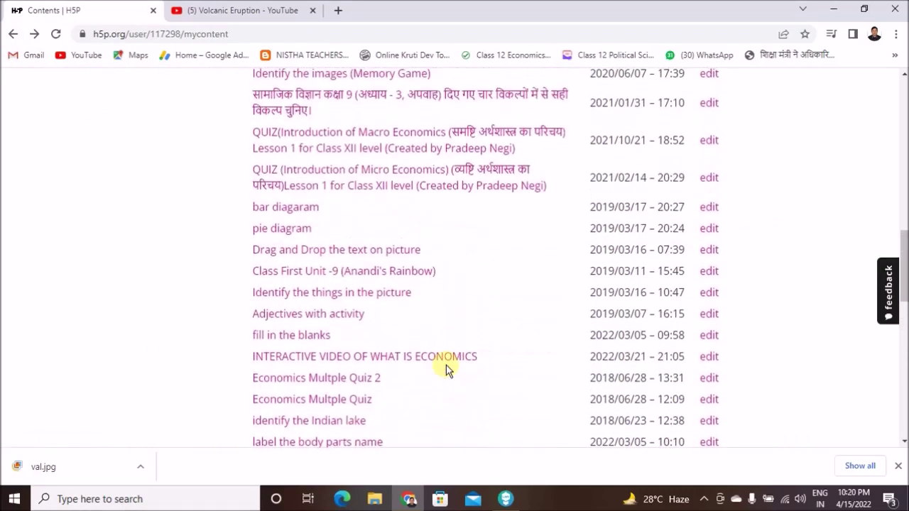
scroll(446, 364, "up", 1)
scroll(469, 399, "up", 1)
scroll(468, 399, "up", 10)
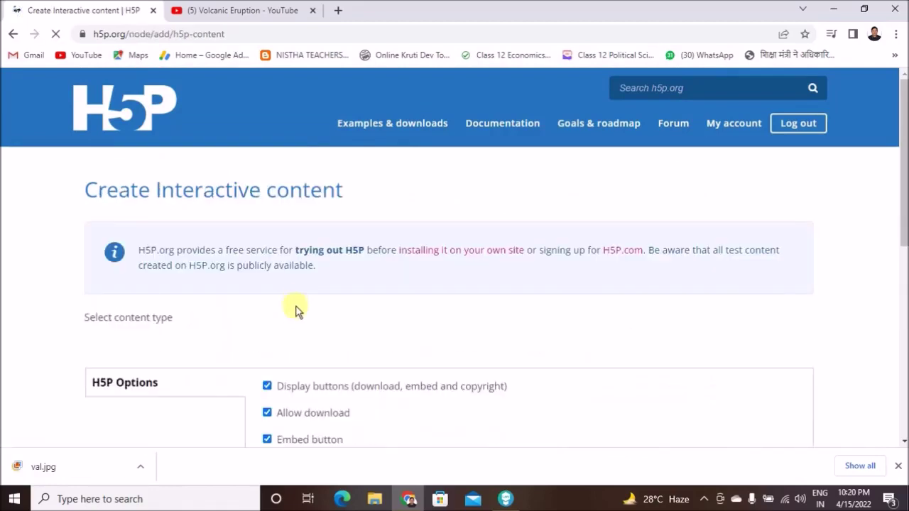
- Examine the content types offered for new interactive content on the H5P site
scroll(317, 346, "down", 1)
scroll(377, 347, "down", 2)
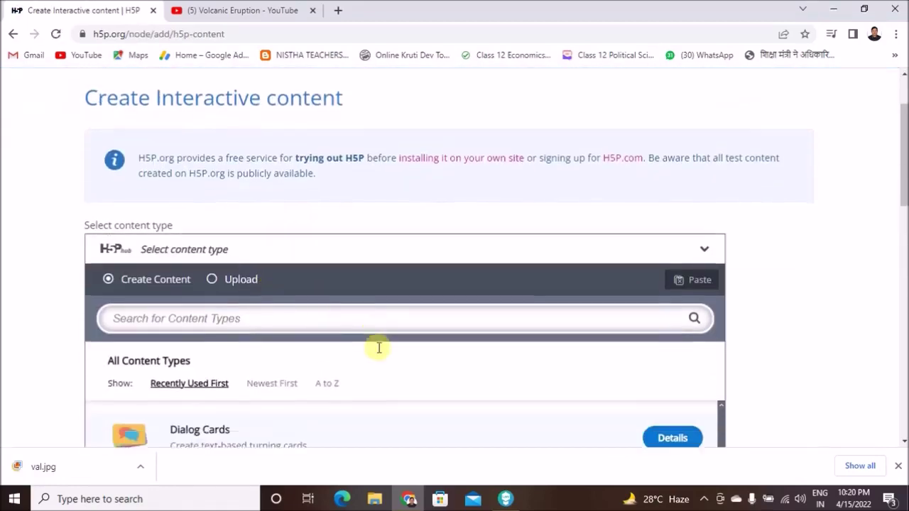
scroll(405, 341, "down", 1)
scroll(426, 372, "up", 2)
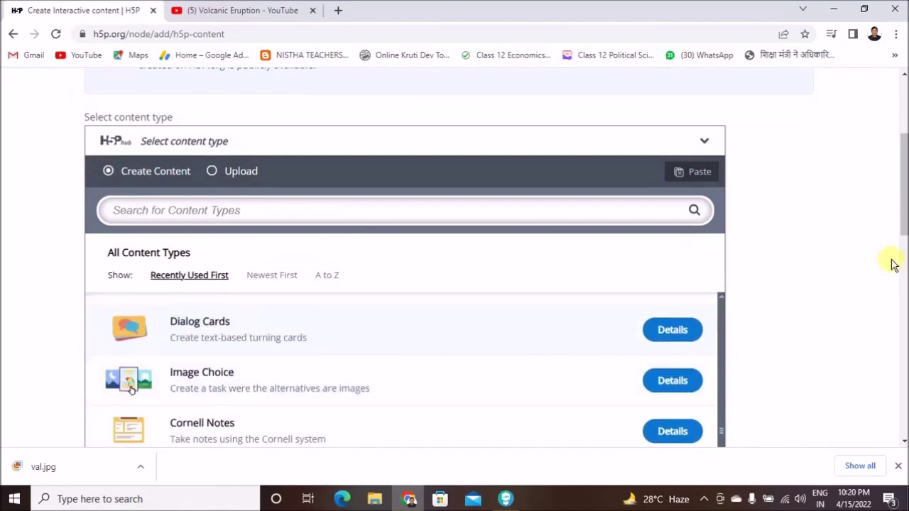
left_click_drag(906, 221, 903, 248)
scroll(547, 306, "down", 2)
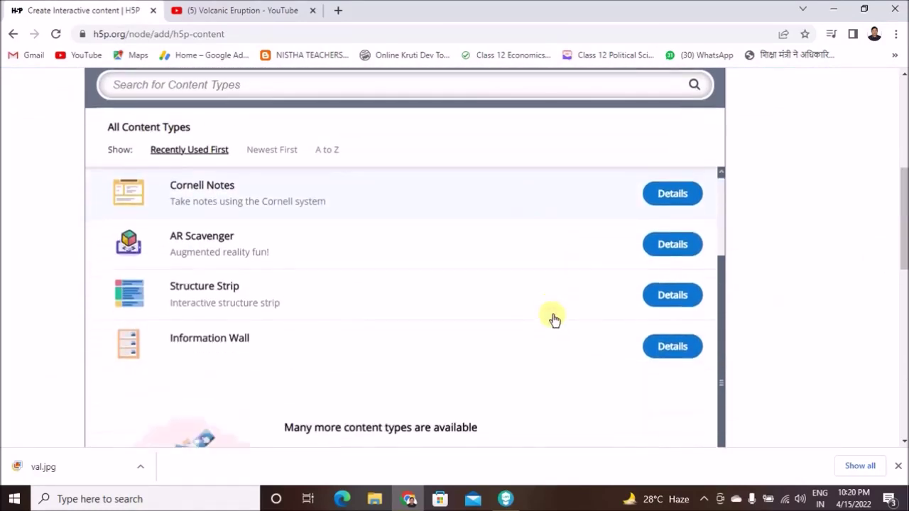
scroll(568, 335, "up", 2)
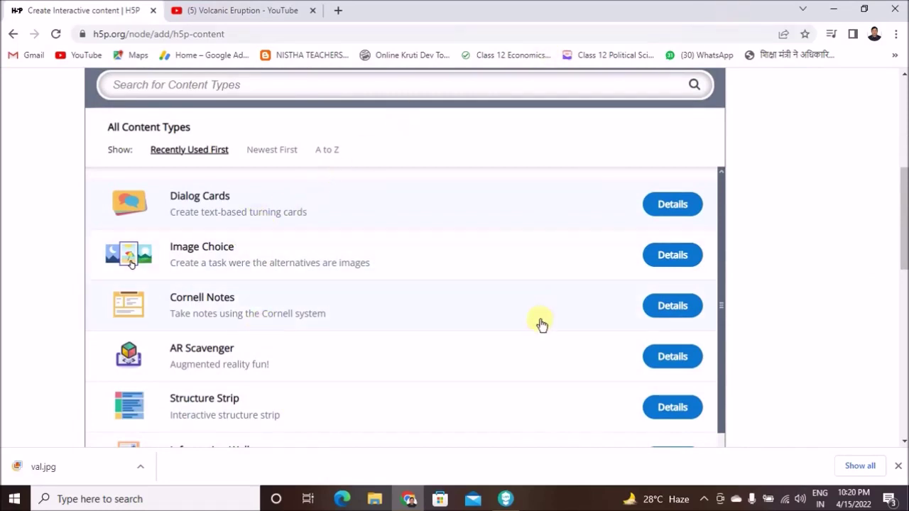
- Switch to Lumi, look over the Image Hotspots form and set the activity's title to "VALCONO ERUPTION"
left_click(506, 499)
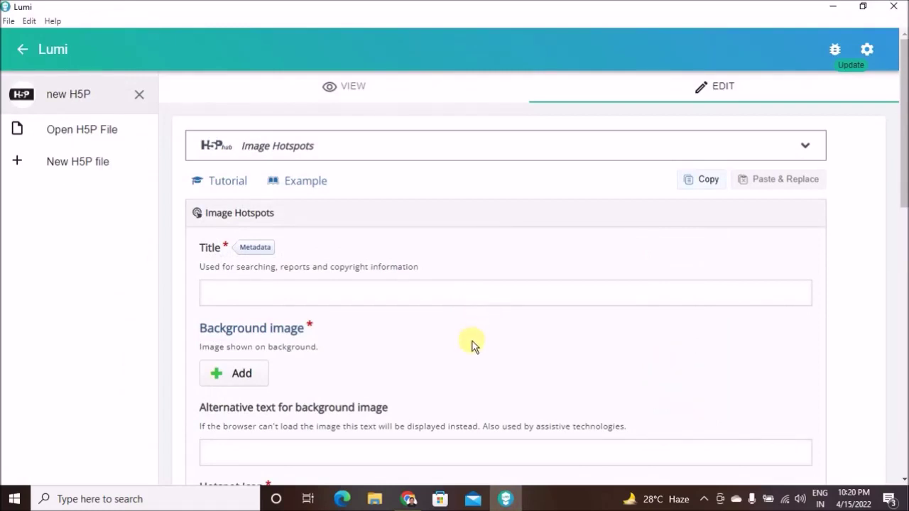
scroll(473, 349, "down", 1)
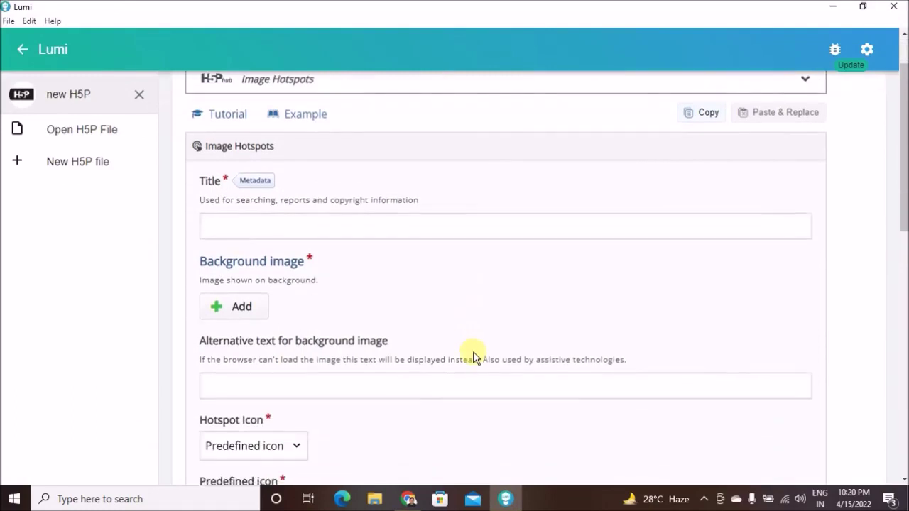
scroll(501, 385, "down", 2)
scroll(503, 389, "up", 3)
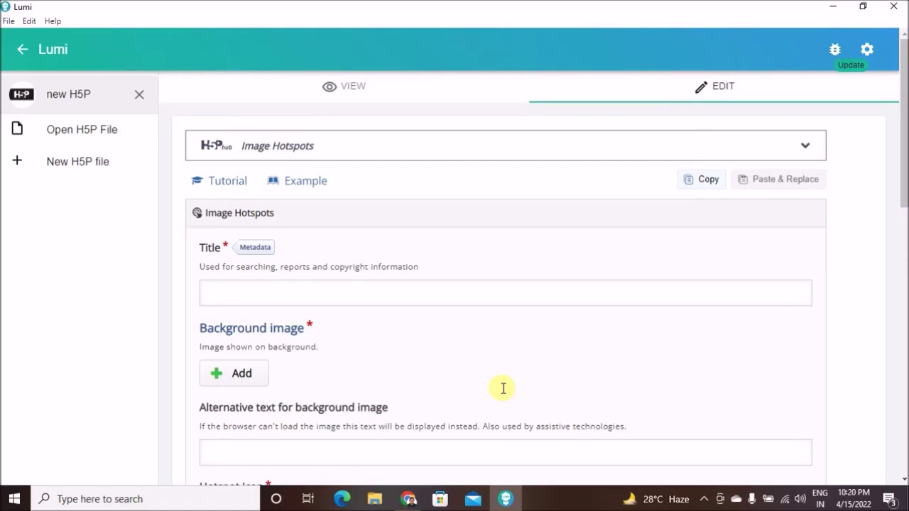
left_click(455, 293)
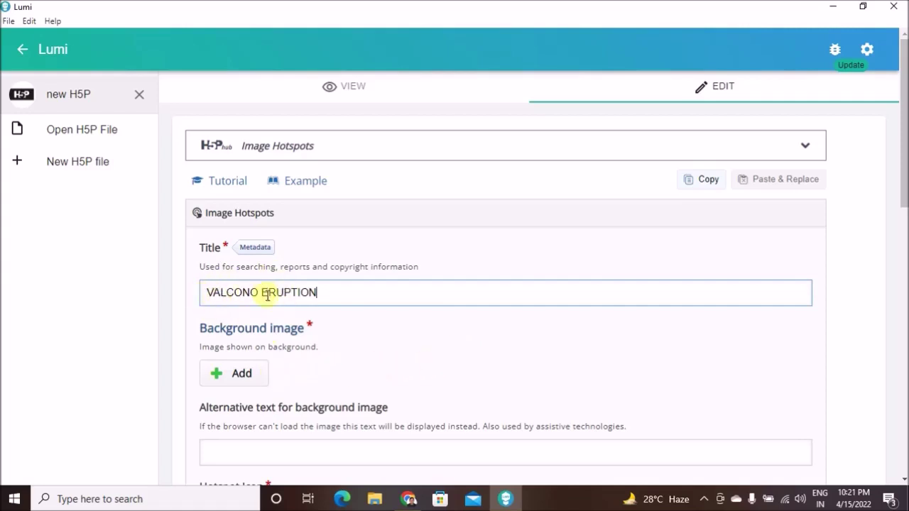
- Add the volcano picture "val" from the Desktop as the activity's background image
left_click(255, 381)
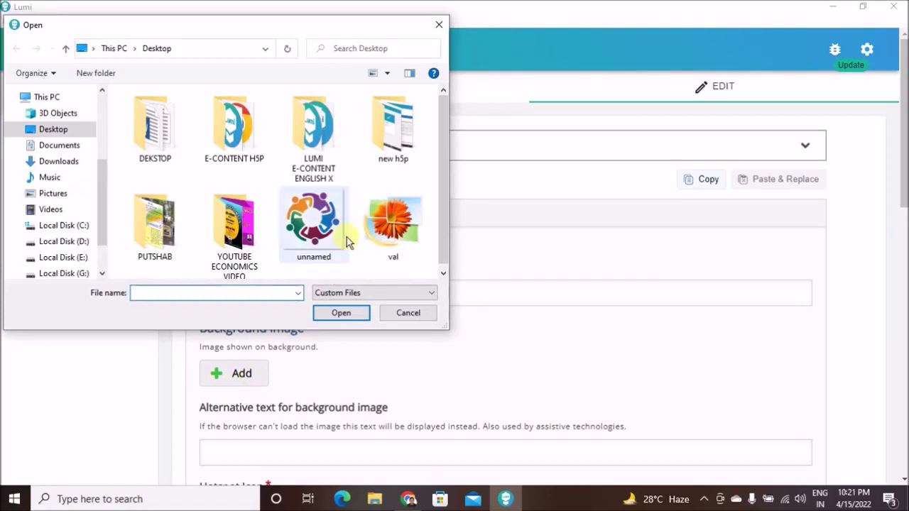
scroll(440, 145, "down", 1)
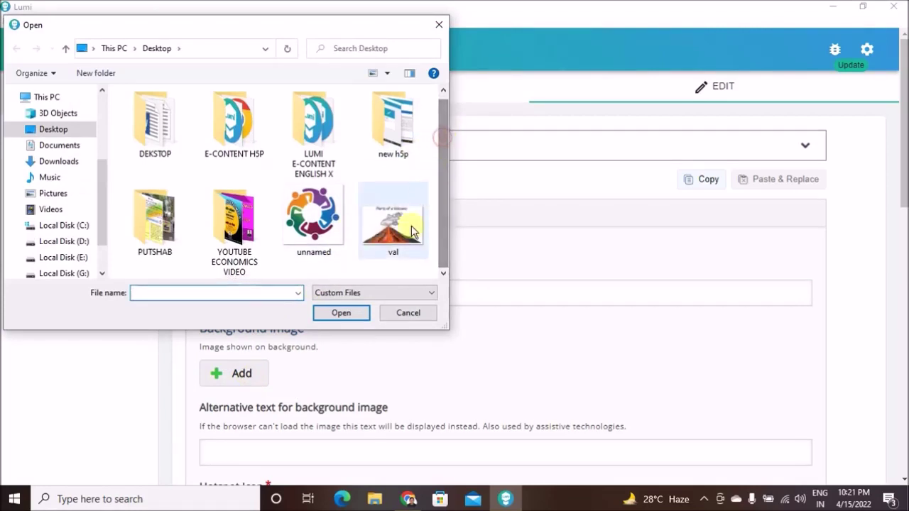
left_click(405, 236)
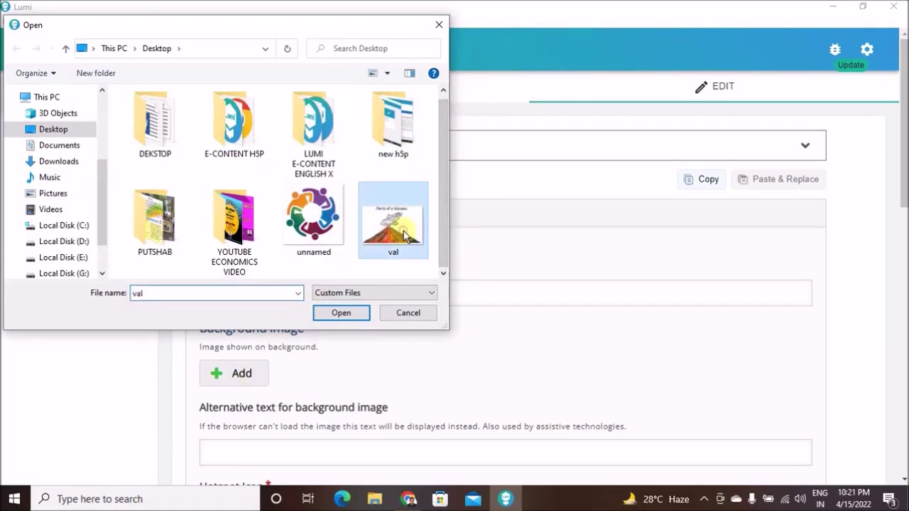
left_click(355, 313)
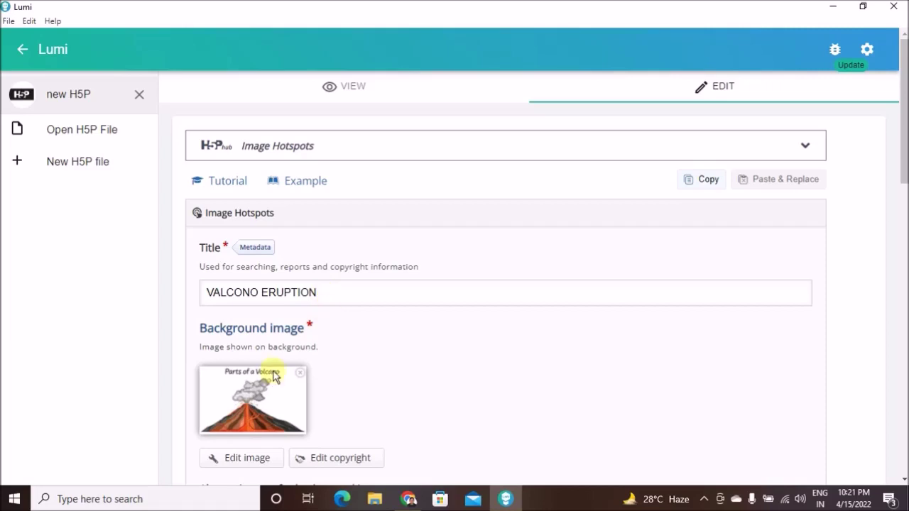
- Look over the hotspot icon source options, keep Predefined icon, and set the predefined icon to Question
scroll(278, 366, "down", 2)
scroll(263, 288, "down", 1)
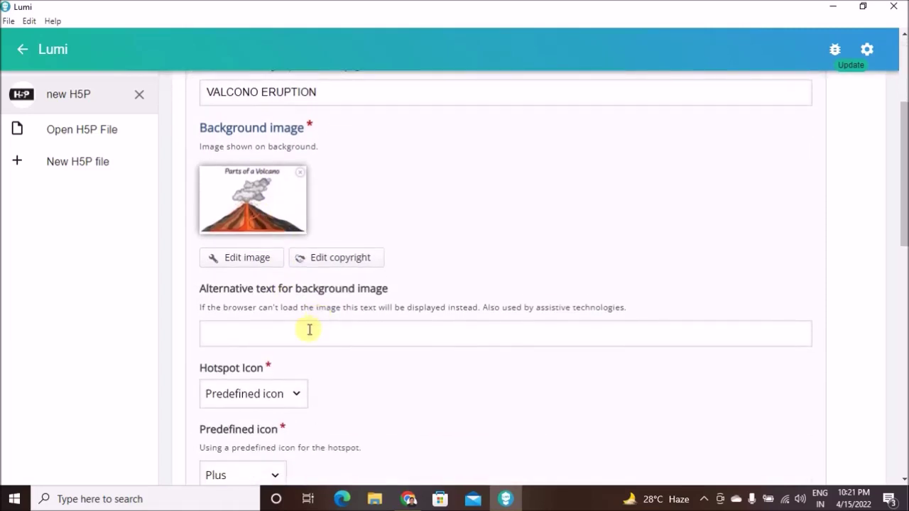
left_click(310, 329)
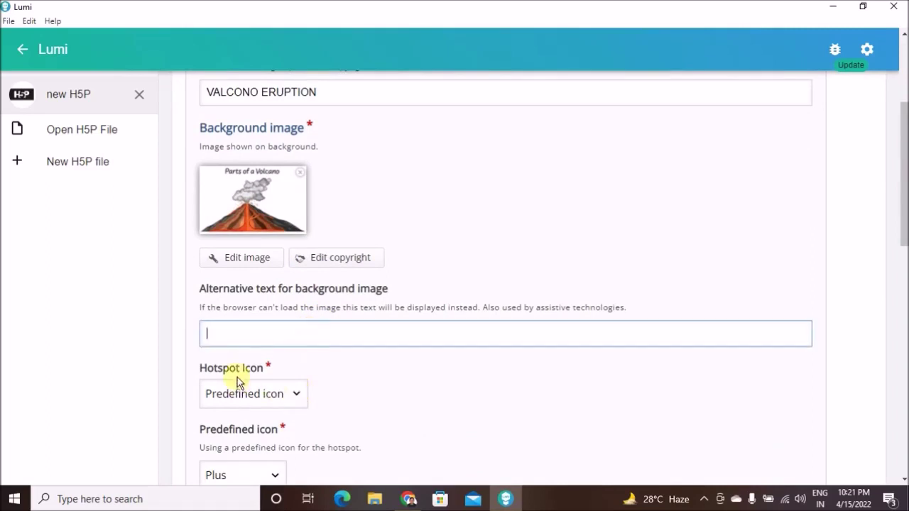
scroll(319, 345, "down", 2)
left_click(296, 261)
left_click(296, 262)
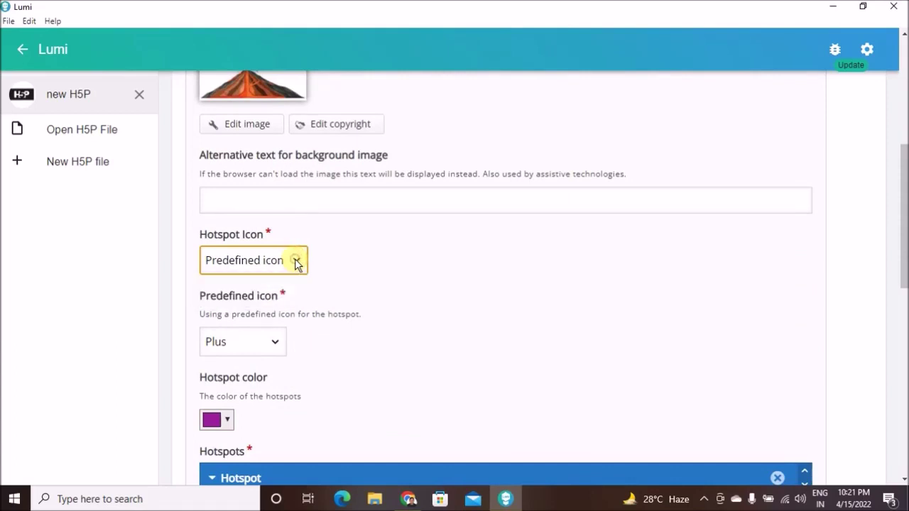
left_click(296, 262)
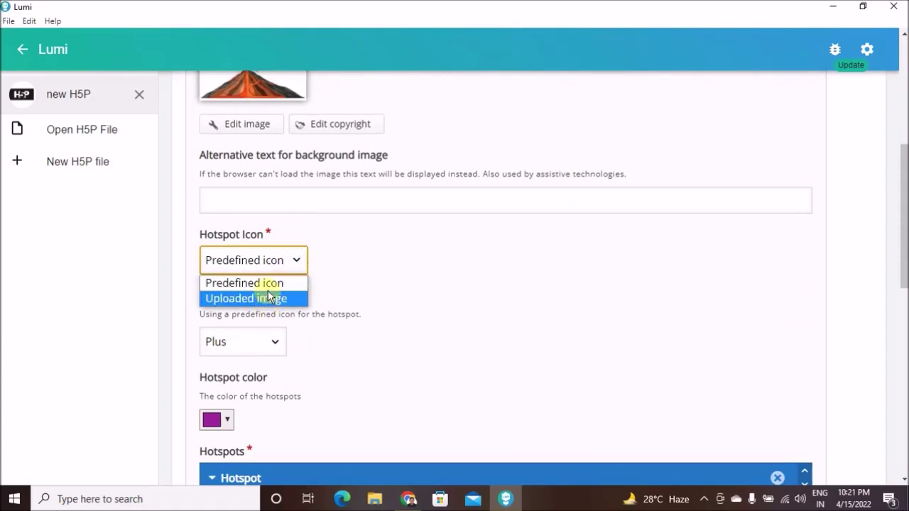
left_click(295, 259)
left_click(276, 344)
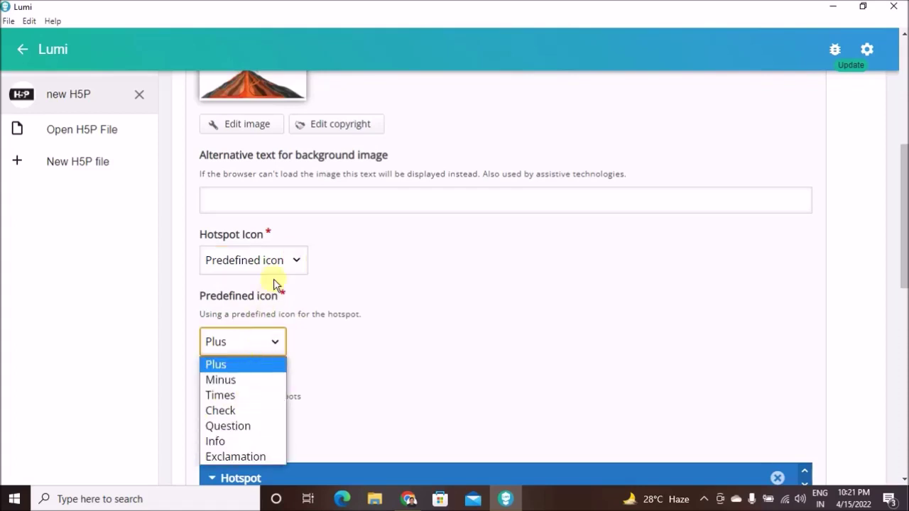
left_click(294, 260)
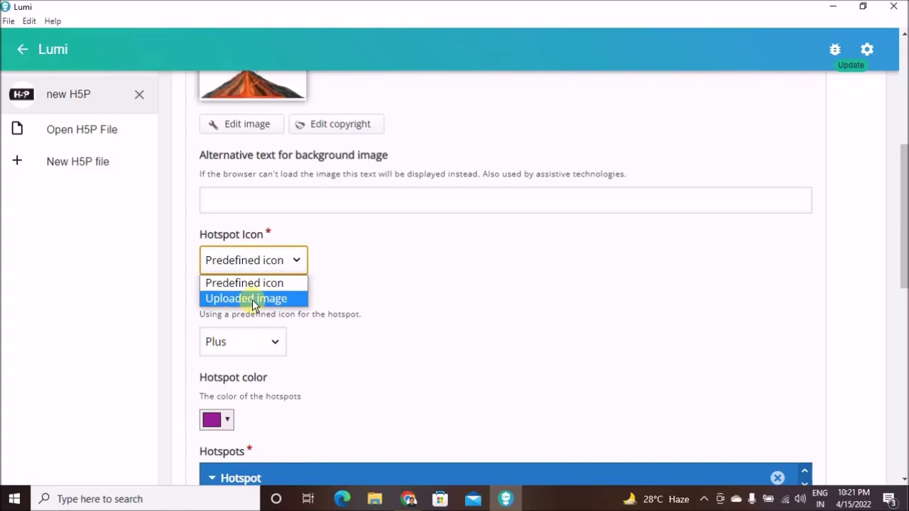
left_click(278, 345)
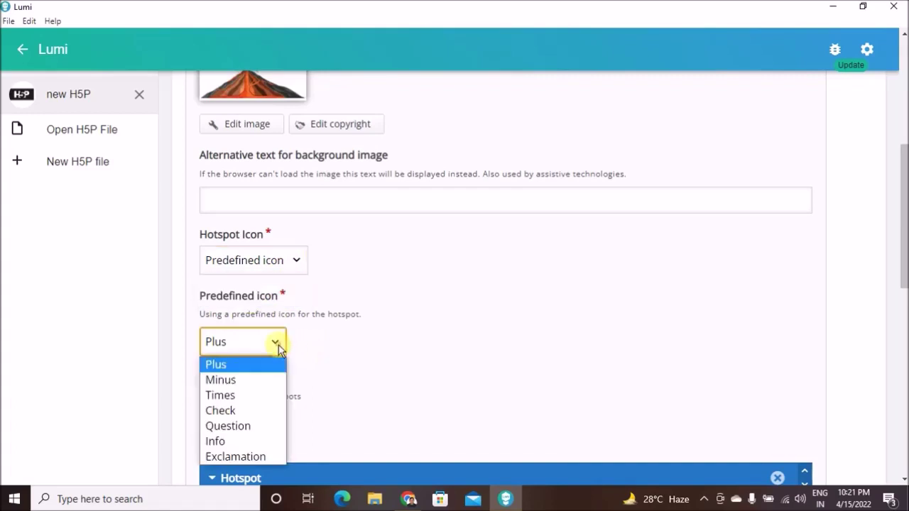
left_click(241, 427)
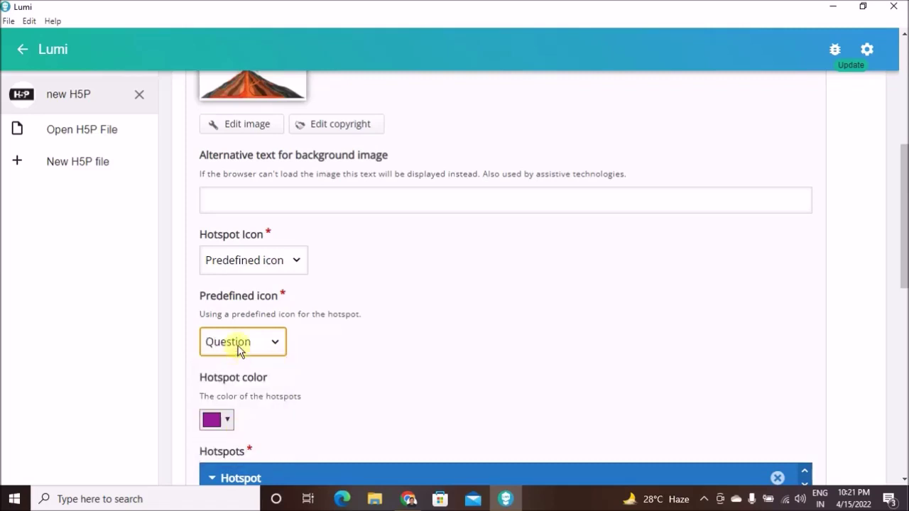
- Set the hotspot color to bright green, #0bf20a, and apply it
scroll(335, 358, "down", 1)
scroll(335, 360, "up", 3)
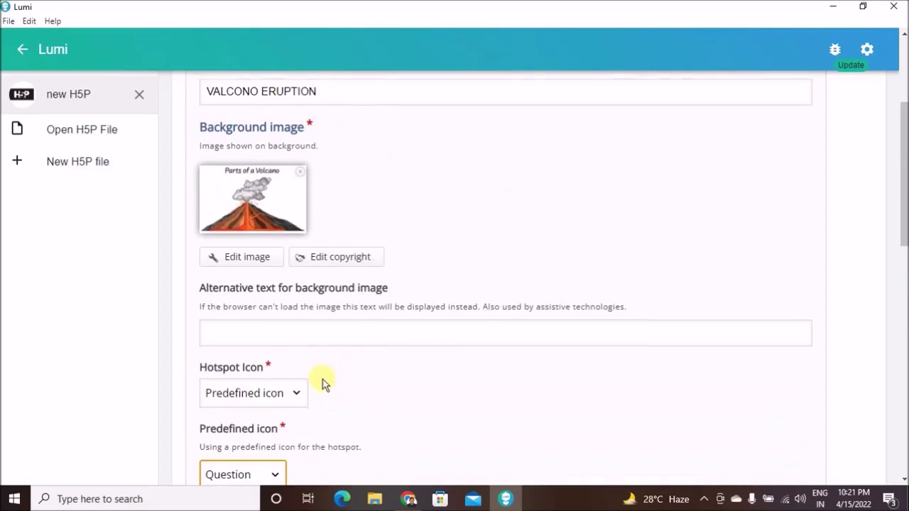
scroll(284, 397, "down", 2)
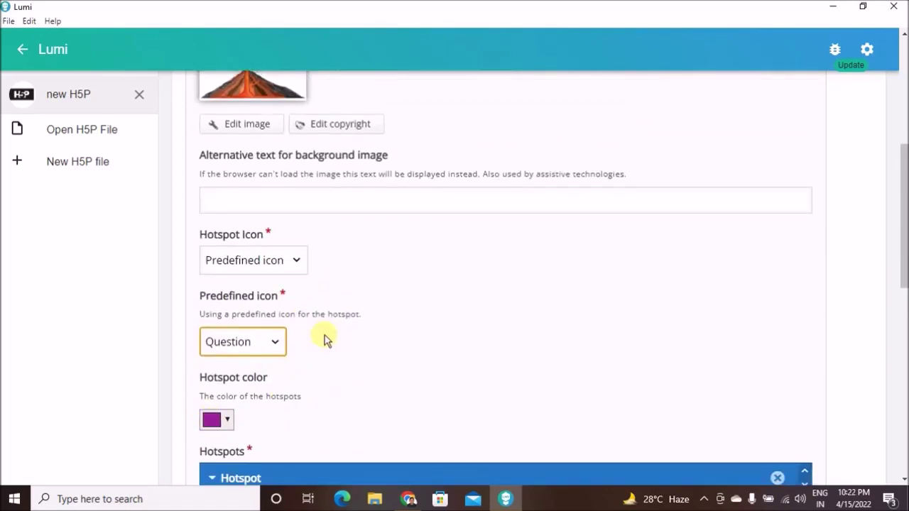
scroll(312, 298, "up", 2)
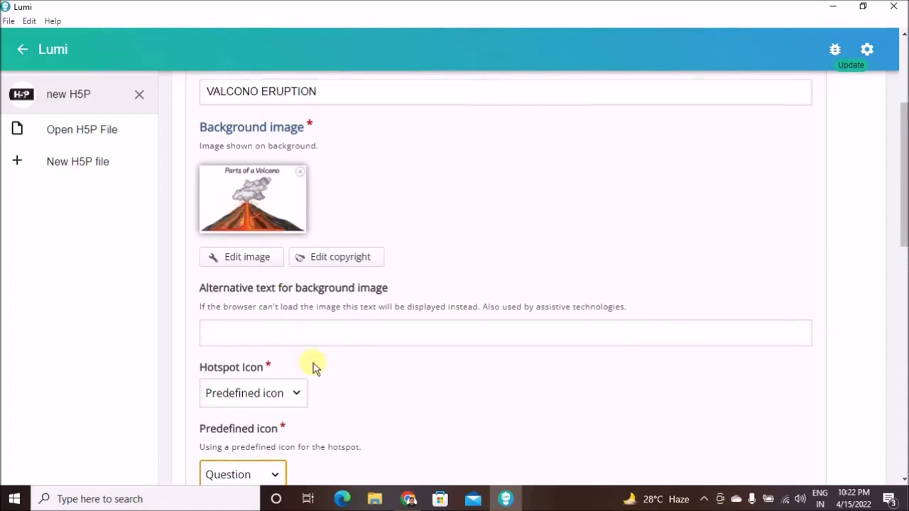
scroll(305, 372, "down", 2)
left_click(229, 422)
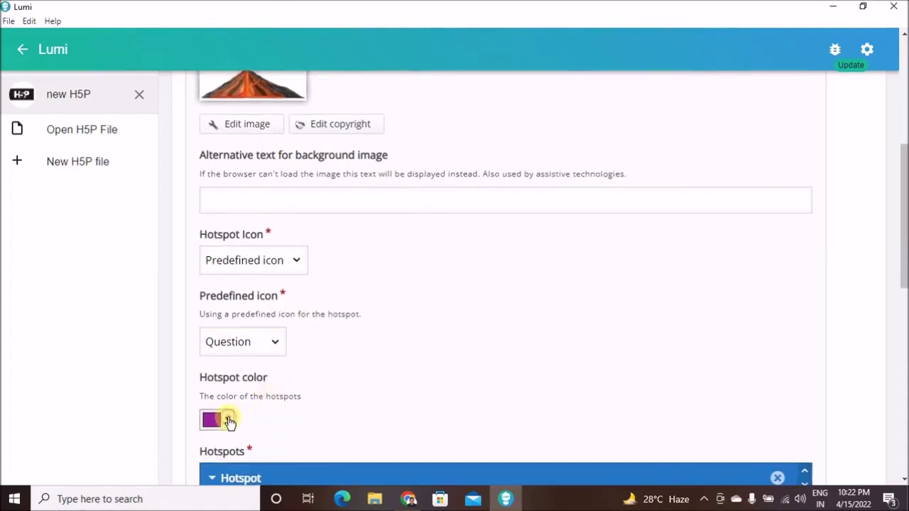
scroll(357, 390, "down", 1)
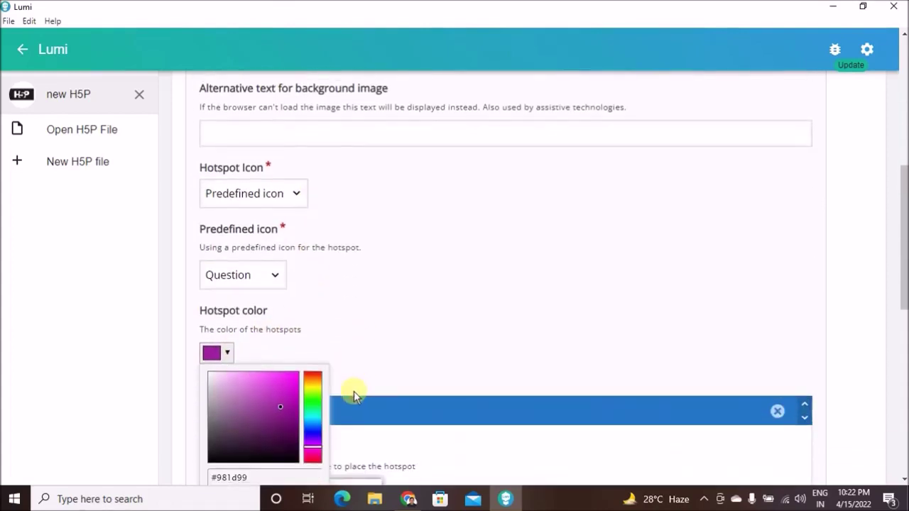
left_click(315, 402)
left_click_drag(293, 385, 293, 376)
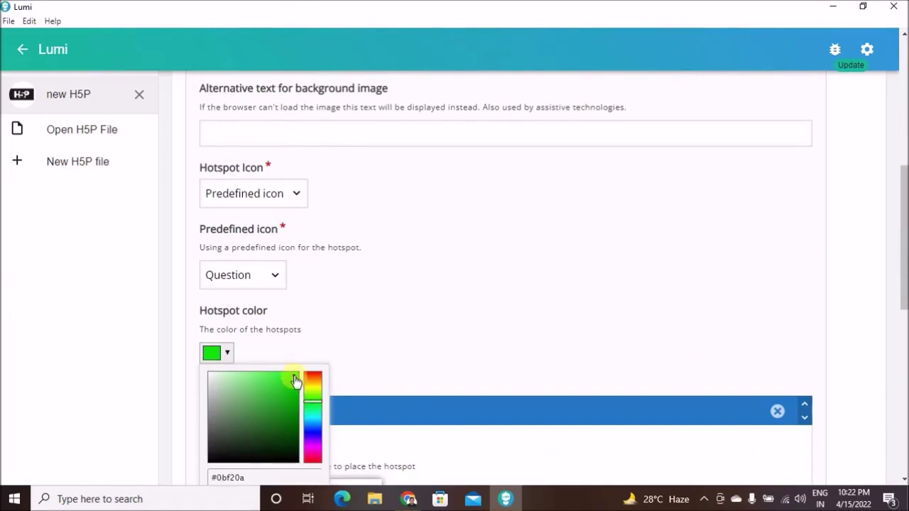
left_click(318, 326)
scroll(316, 321, "up", 3)
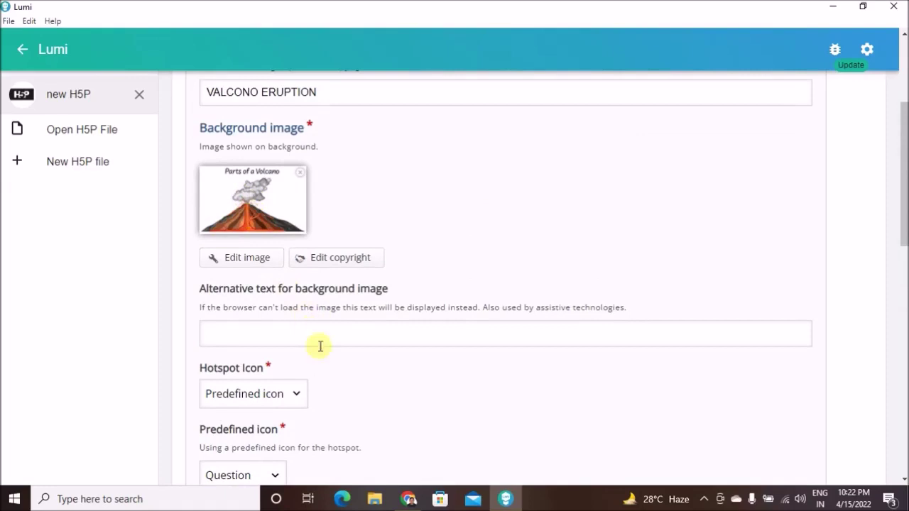
scroll(321, 346, "down", 3)
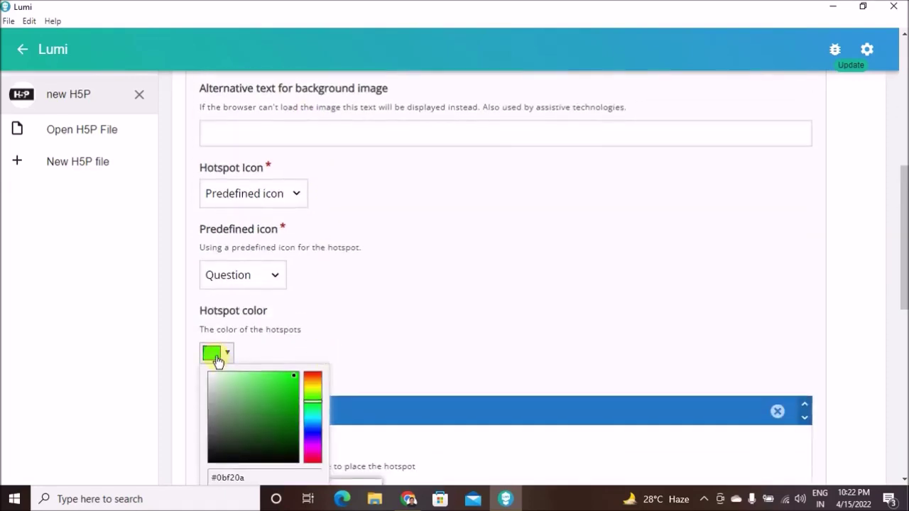
scroll(350, 344, "down", 3)
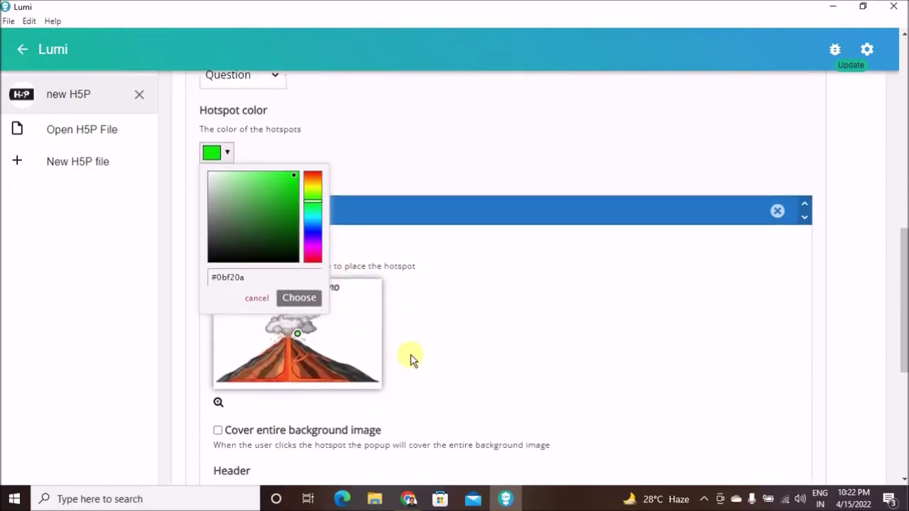
left_click(299, 298)
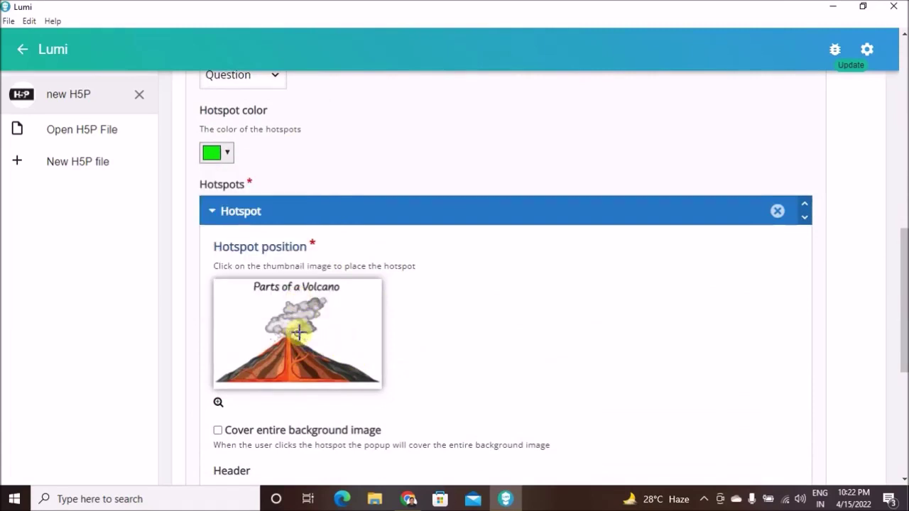
- Try several hotspot positions on the volcano thumbnail and place the hotspot on the ash cloud above the crater
left_click(298, 333)
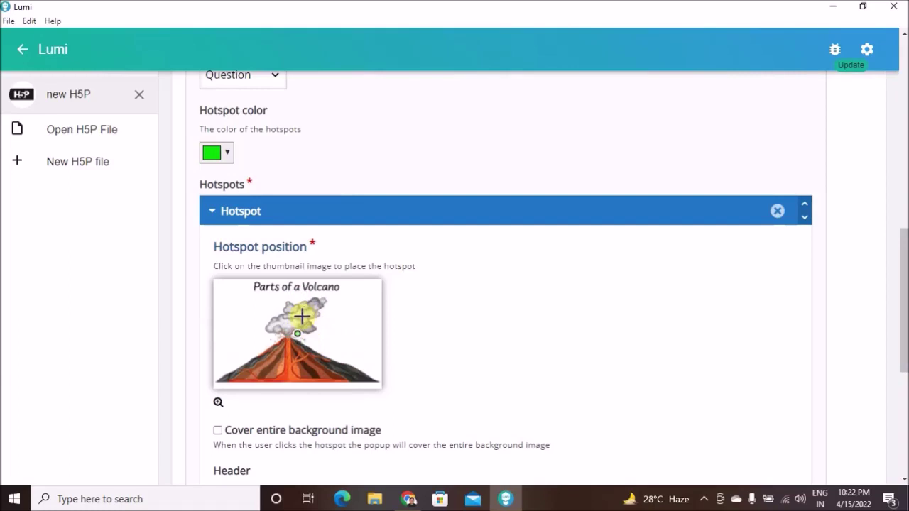
left_click(304, 313)
left_click(289, 372)
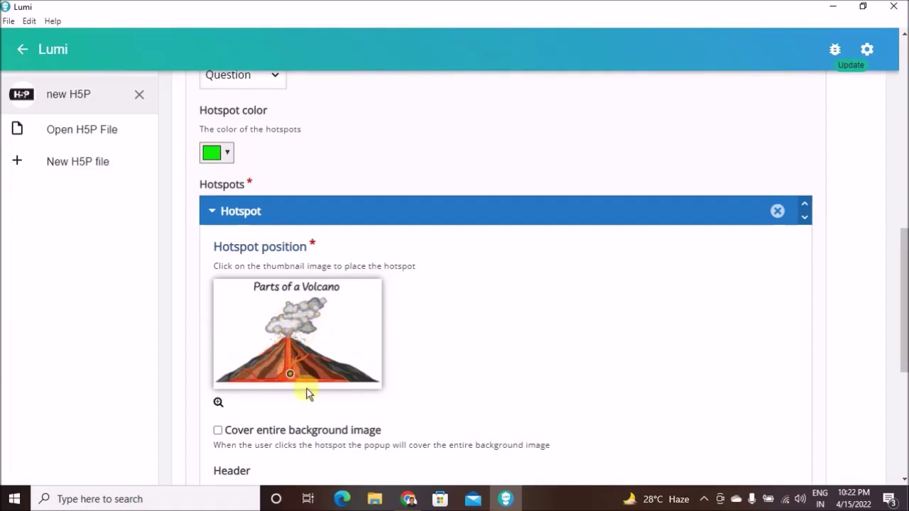
left_click(309, 311)
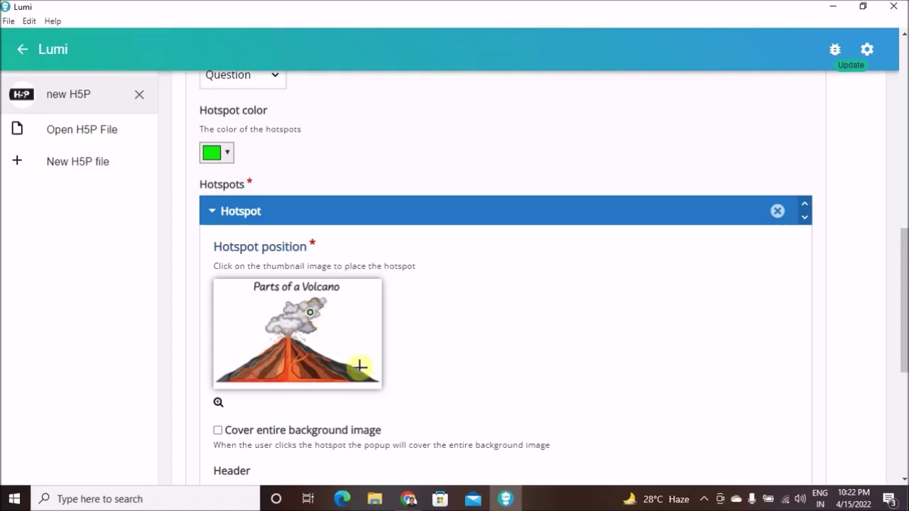
- Make the hotspot's popup content a Text item reading "ASH CLOUD" and format it in bold
scroll(379, 383, "down", 2)
scroll(383, 382, "down", 2)
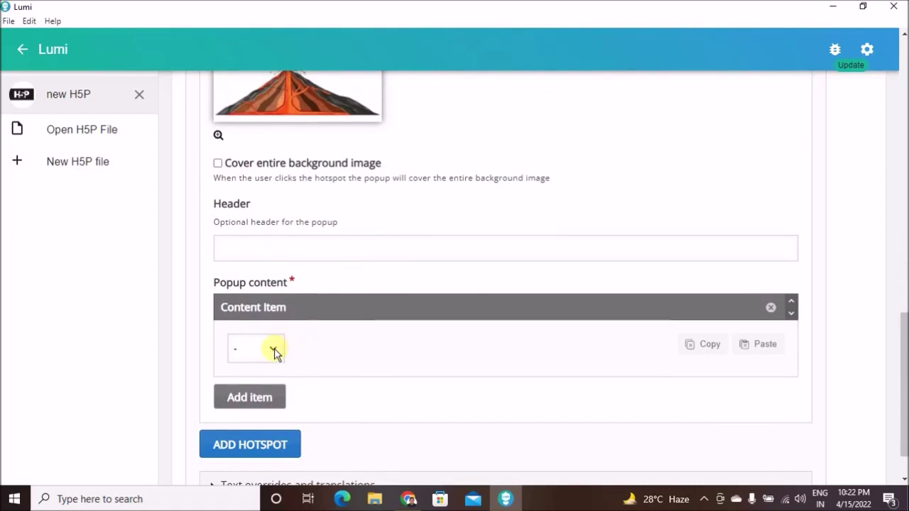
left_click(274, 350)
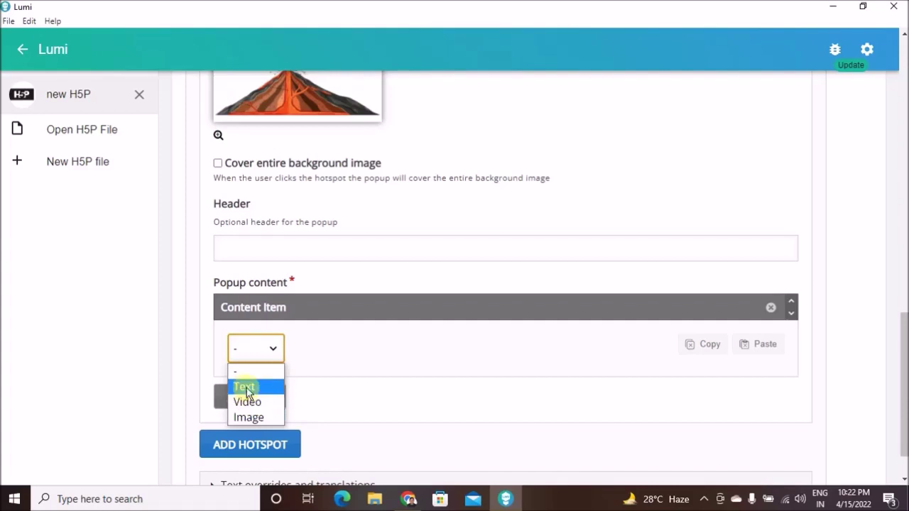
left_click(245, 387)
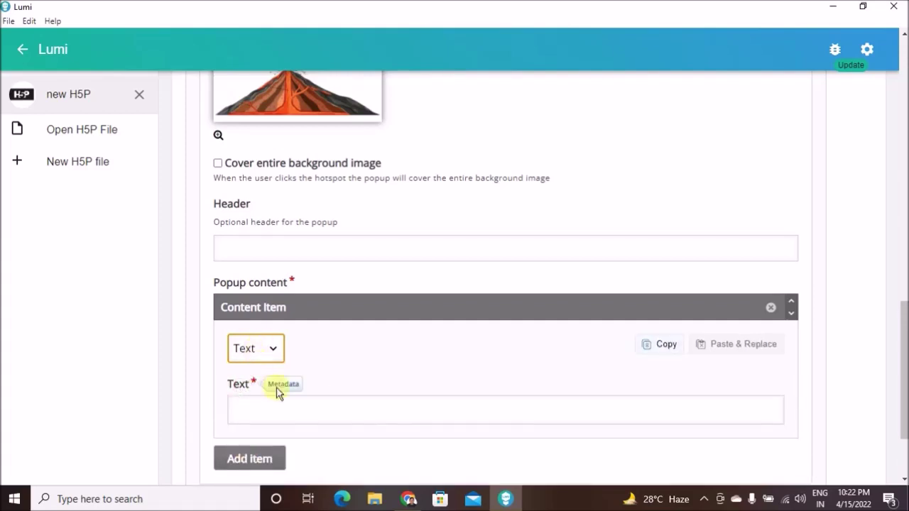
left_click(341, 411)
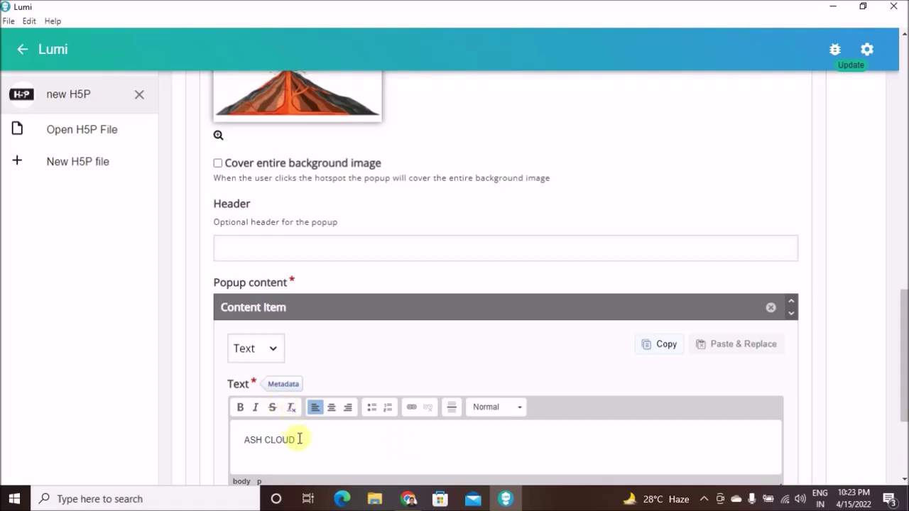
left_click_drag(298, 438, 242, 440)
left_click(240, 407)
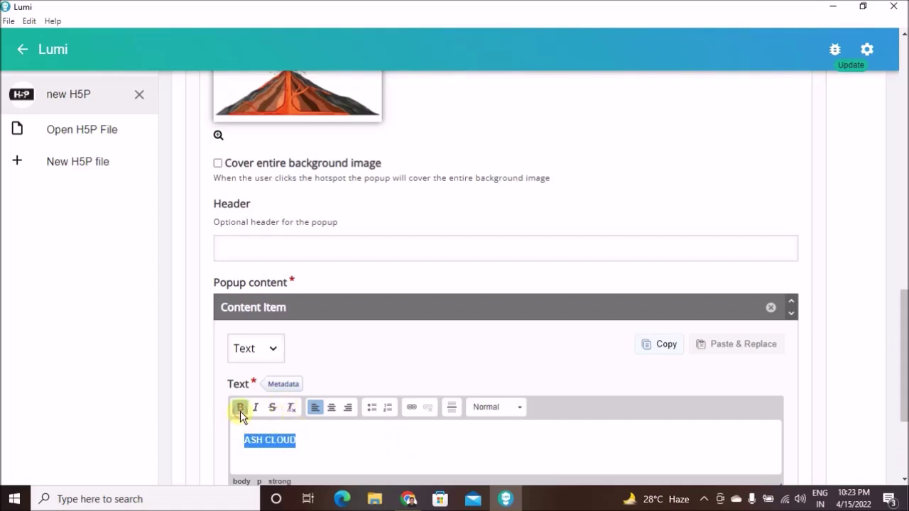
- Review the hotspot's position on the volcano thumbnail together with its popup text
scroll(301, 348, "down", 2)
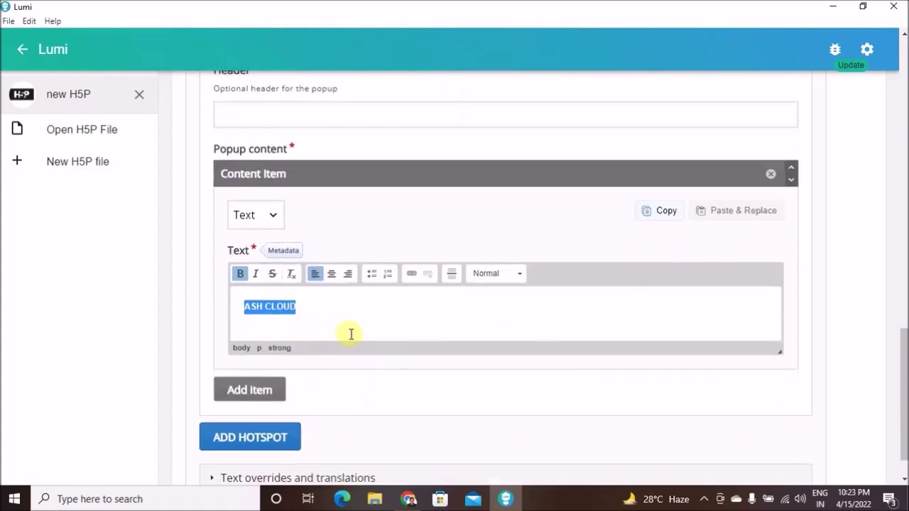
scroll(348, 334, "up", 5)
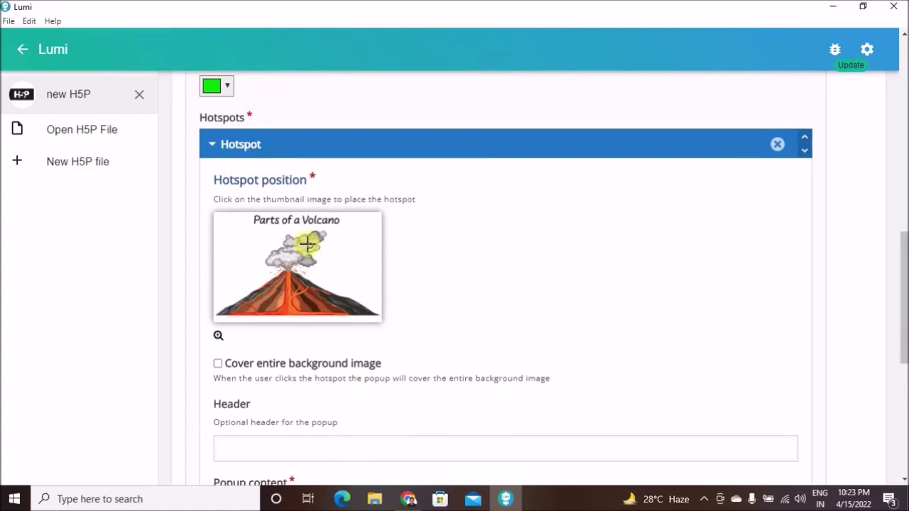
scroll(341, 347, "down", 1)
scroll(347, 359, "down", 4)
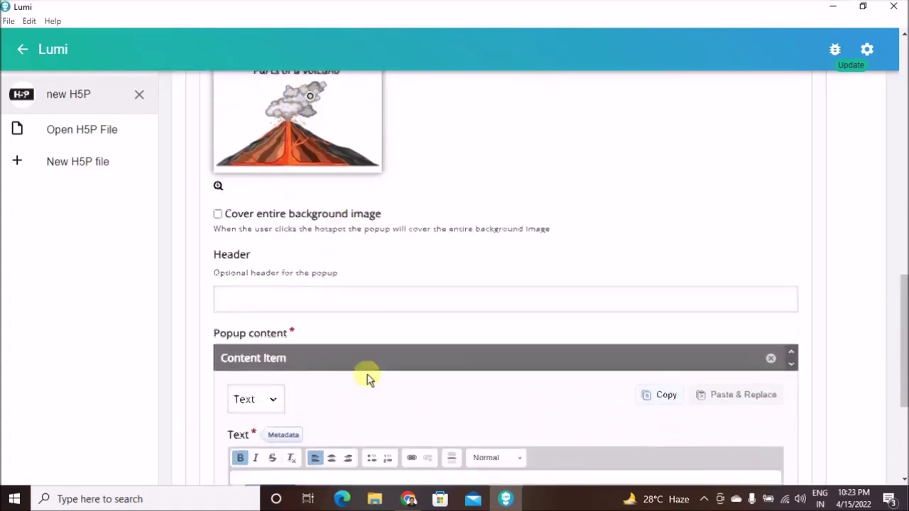
scroll(354, 372, "up", 5)
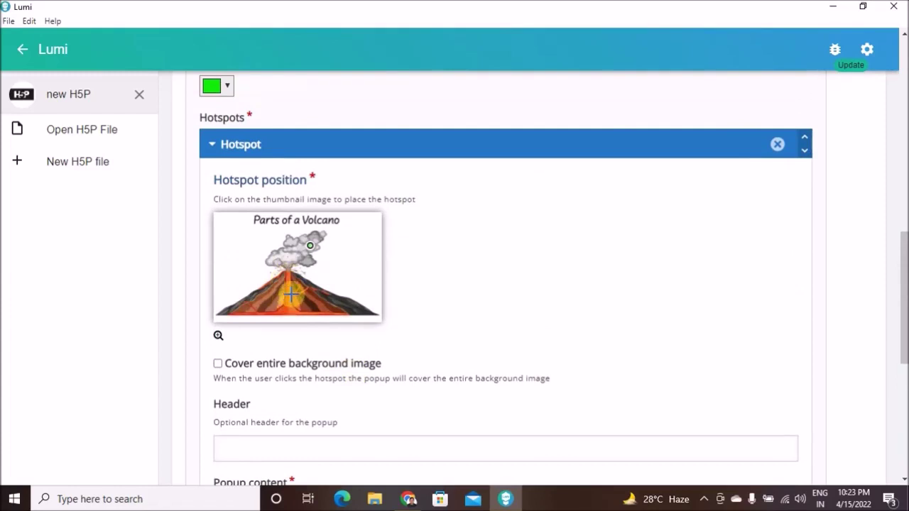
scroll(316, 321, "down", 6)
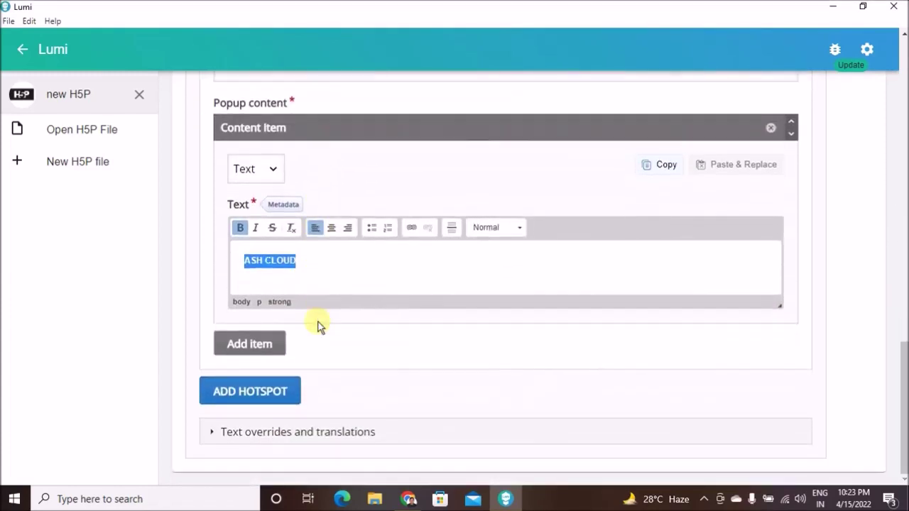
- Add another hotspot and place it on the volcano's crater, just below the ash cloud
left_click(259, 399)
scroll(285, 376, "down", 2)
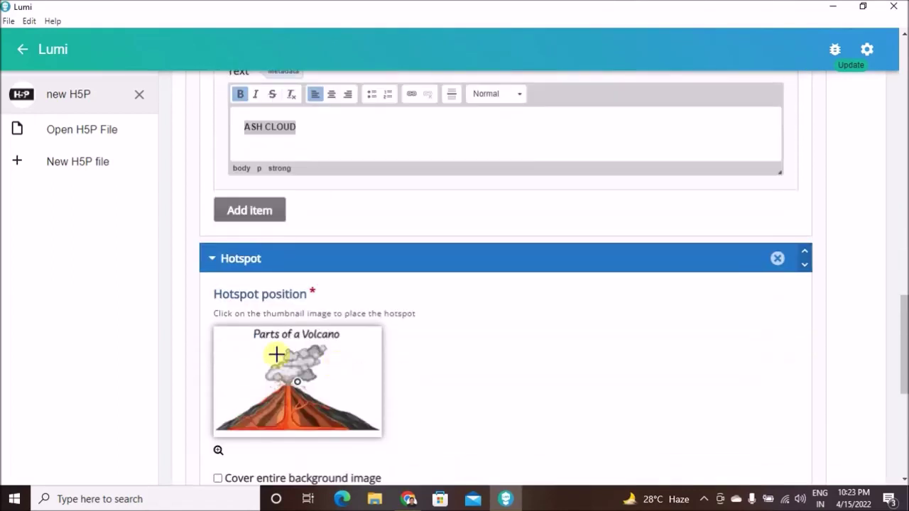
scroll(302, 377, "down", 2)
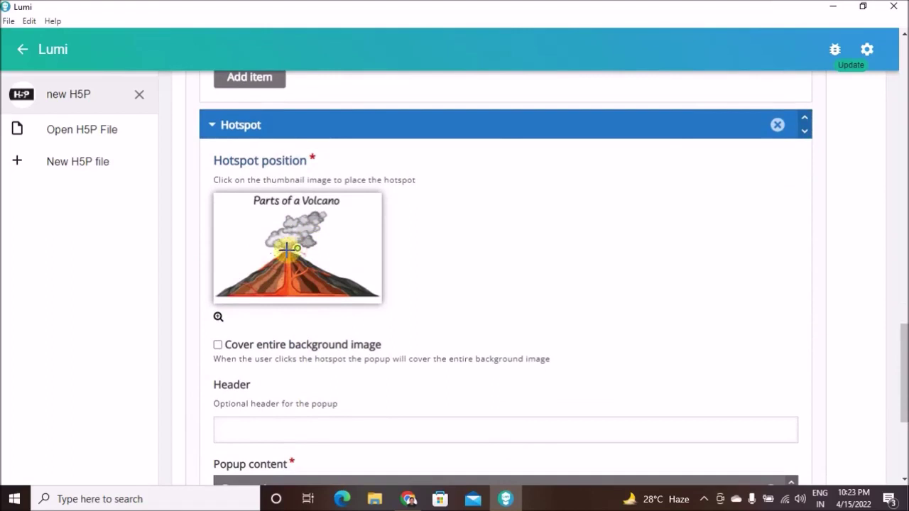
left_click(289, 249)
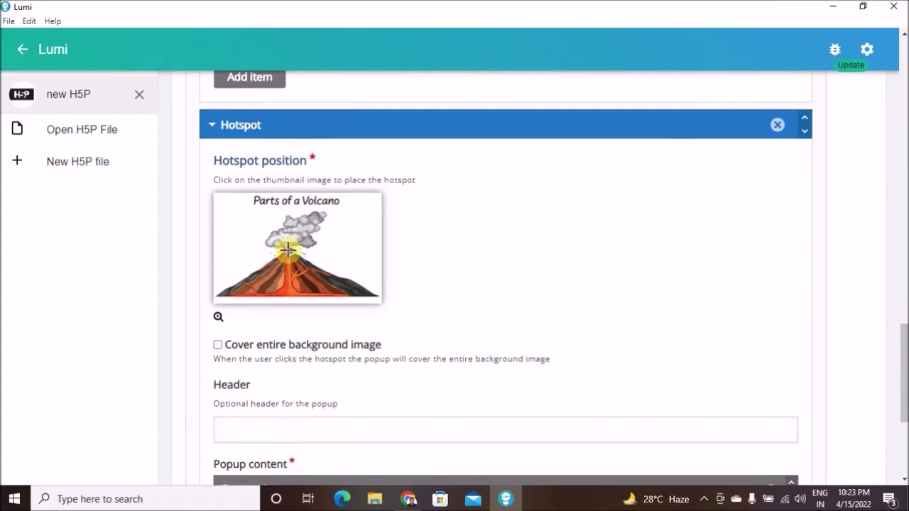
- Make the crater hotspot's popup content a Text item reading "LAVA" and format it in bold
scroll(373, 376, "down", 1)
scroll(374, 376, "down", 3)
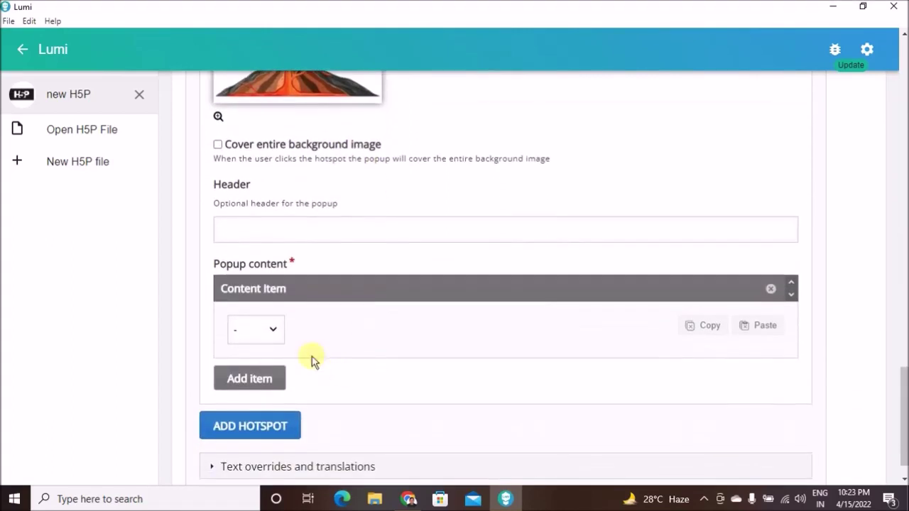
left_click(275, 328)
left_click(252, 368)
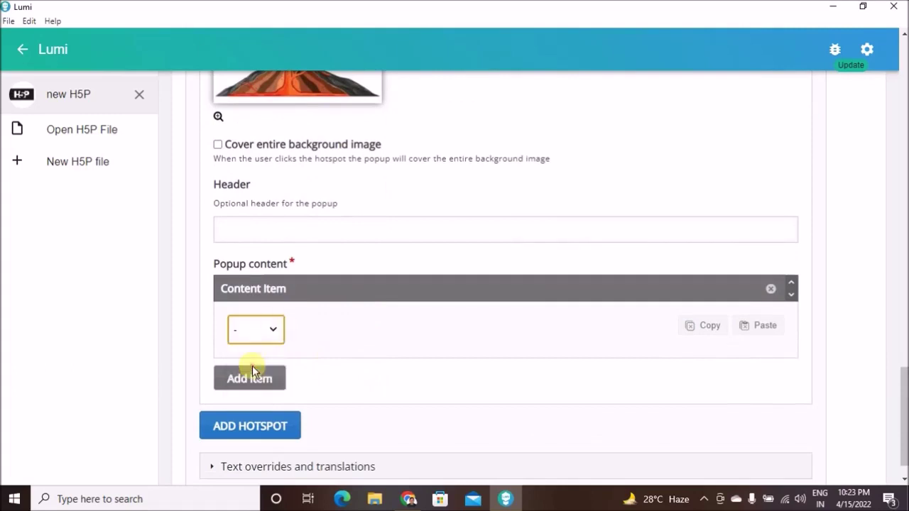
left_click(337, 392)
scroll(335, 392, "down", 1)
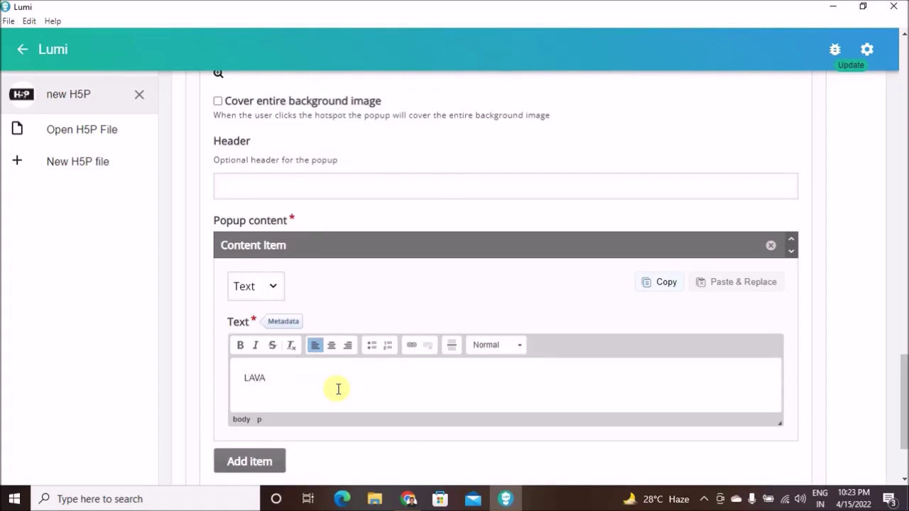
left_click_drag(270, 377, 239, 368)
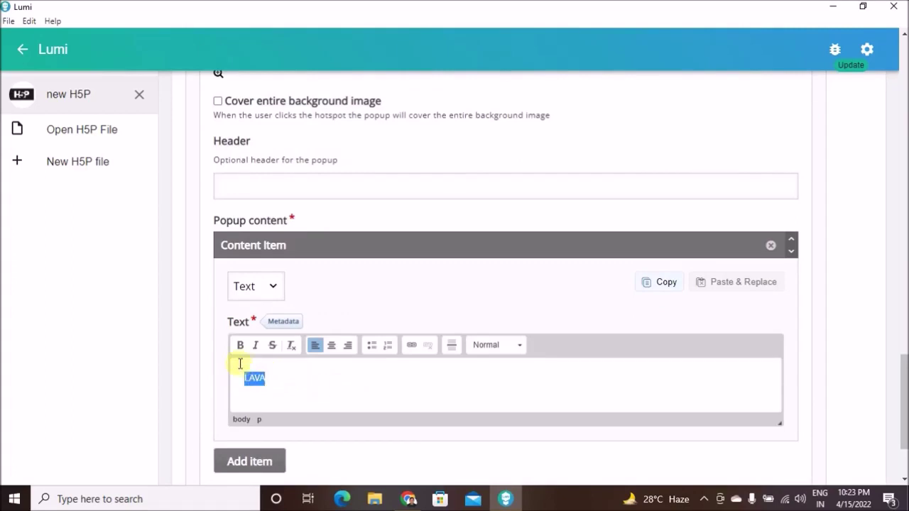
left_click(240, 344)
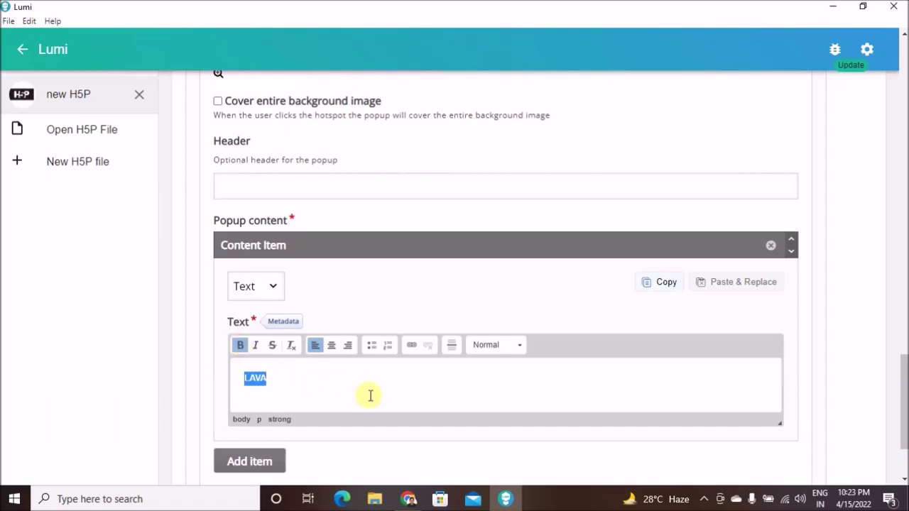
- Add another hotspot and place it midway down the volcano's central vent
scroll(369, 398, "down", 3)
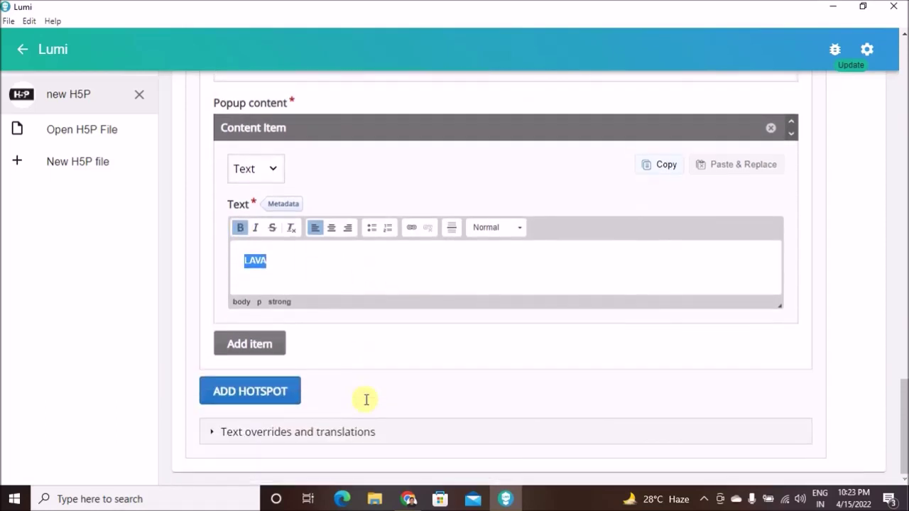
left_click(262, 399)
scroll(372, 392, "down", 1)
scroll(372, 393, "down", 4)
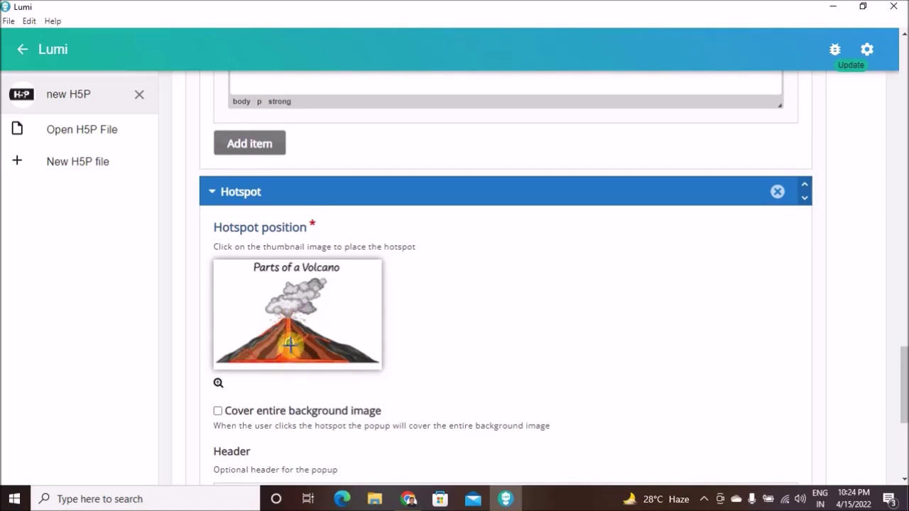
- Make the central vent hotspot's popup content a Text item reading "MAIN VENT" and format it in bold
scroll(301, 358, "down", 3)
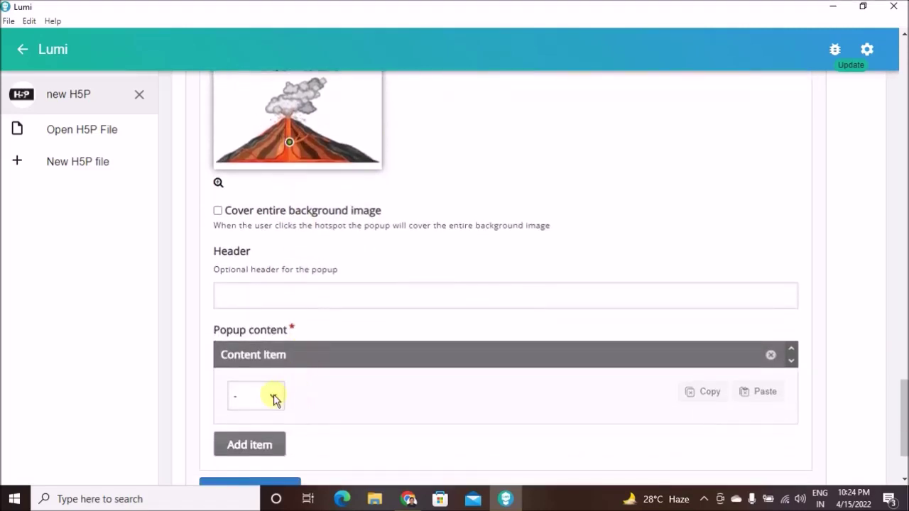
left_click(273, 396)
left_click(250, 434)
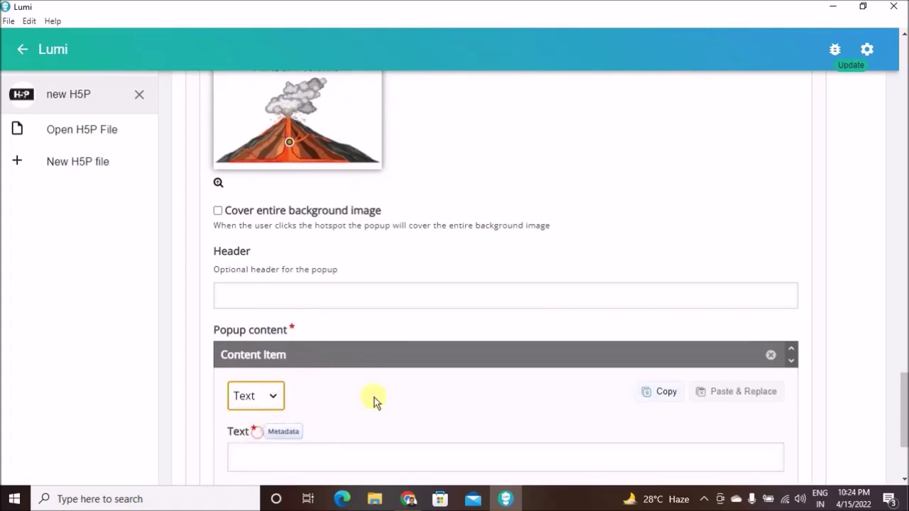
scroll(377, 401, "down", 2)
left_click(365, 326)
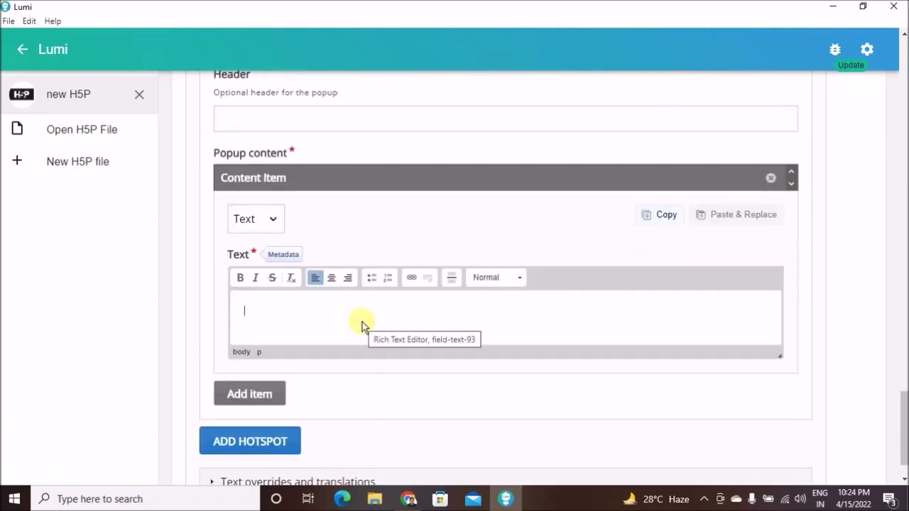
type("MAIN ")
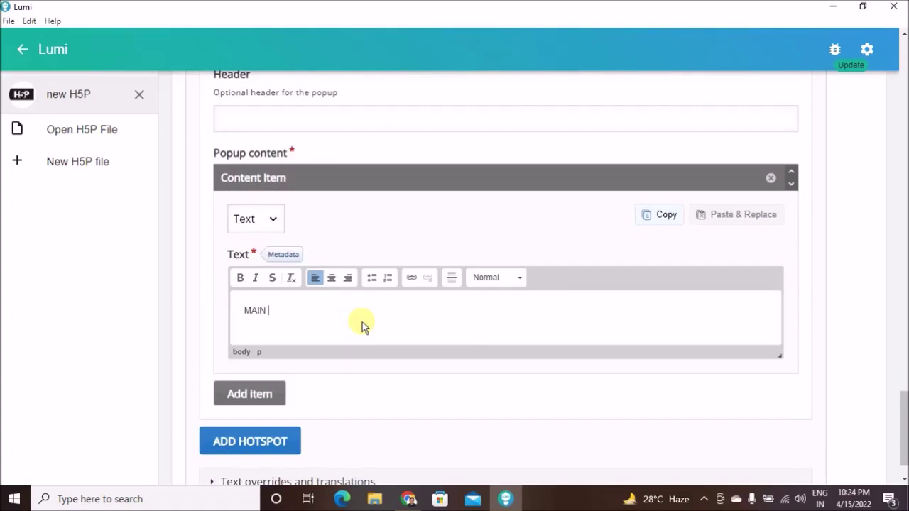
type("VENT")
left_click_drag(292, 310, 243, 310)
left_click(238, 278)
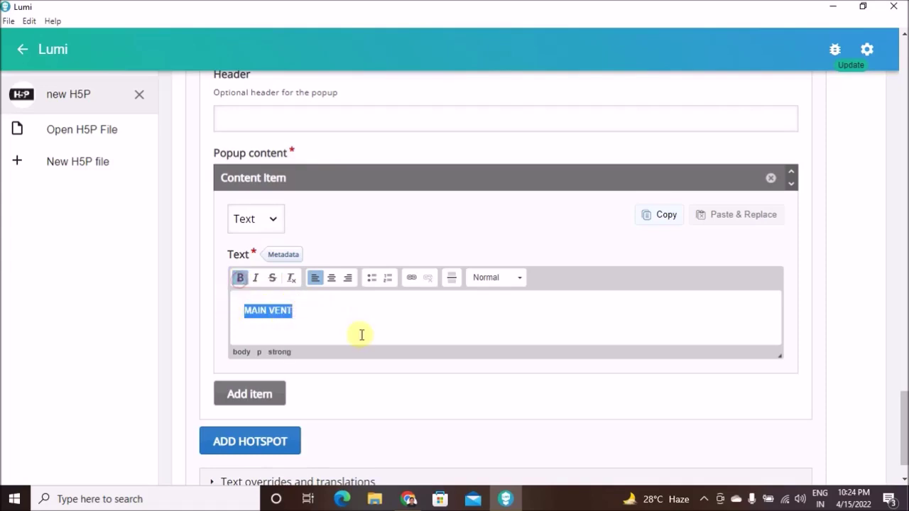
- Add another hotspot and place it on the rock layers of the volcano's right slope
scroll(363, 332, "down", 1)
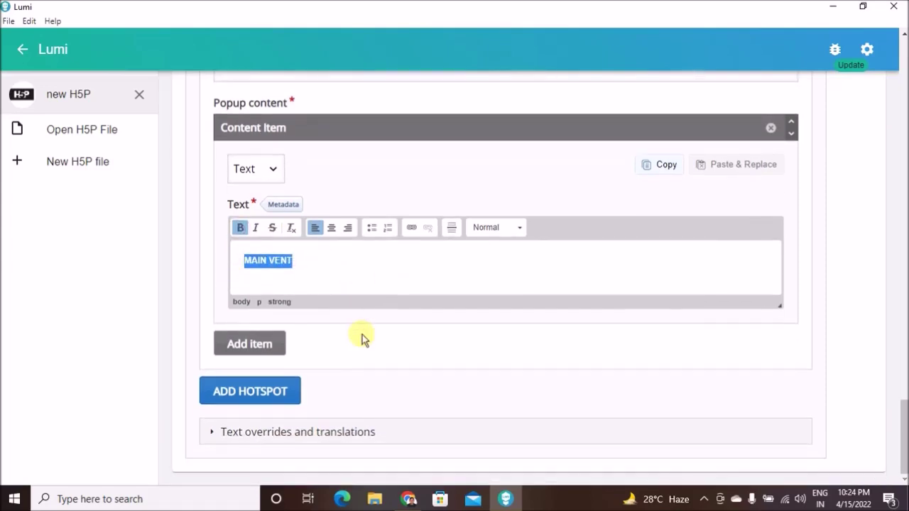
left_click(263, 391)
scroll(340, 360, "down", 4)
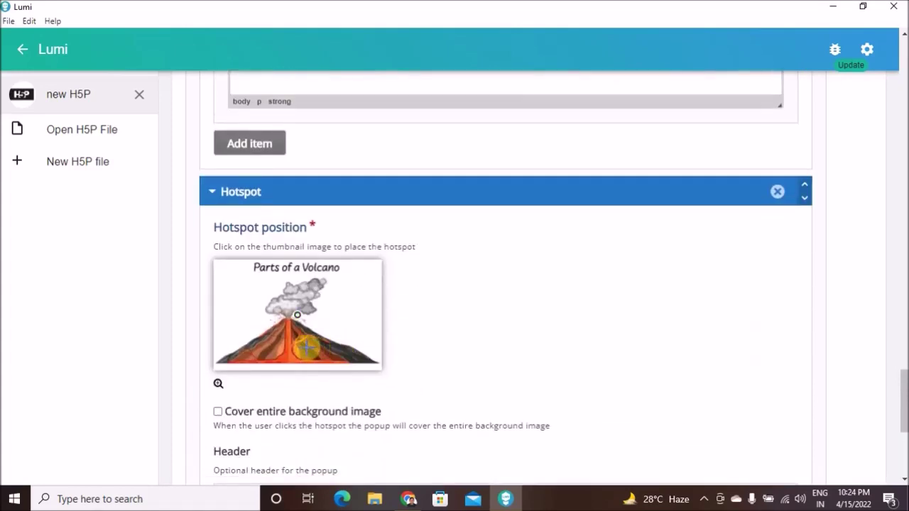
left_click(323, 339)
- Make the right-slope hotspot's popup content a Text item reading "LAYEARS OF LAVA" and format it in bold
scroll(353, 392, "down", 3)
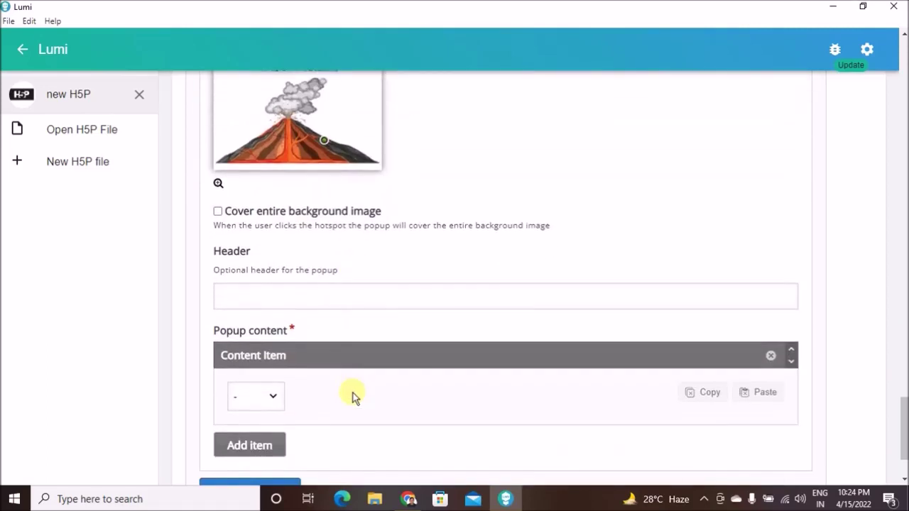
left_click(274, 397)
left_click(262, 434)
scroll(420, 397, "down", 2)
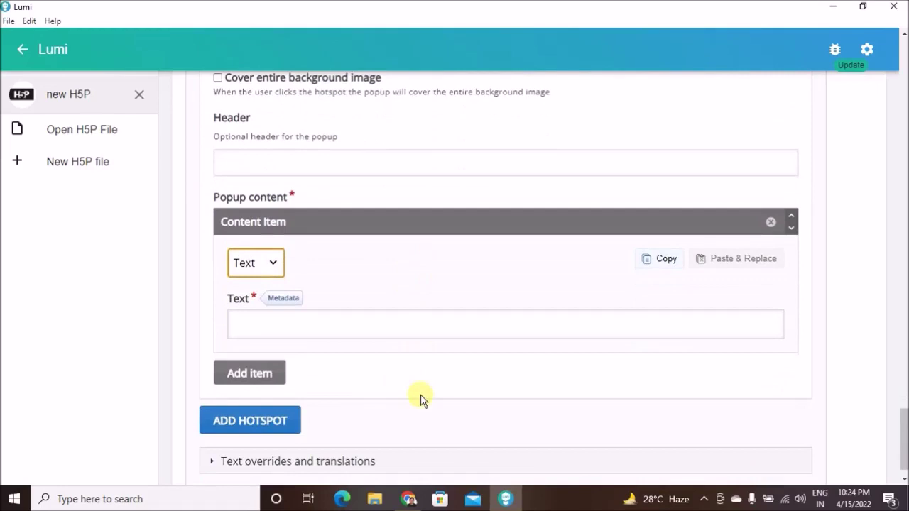
left_click(386, 325)
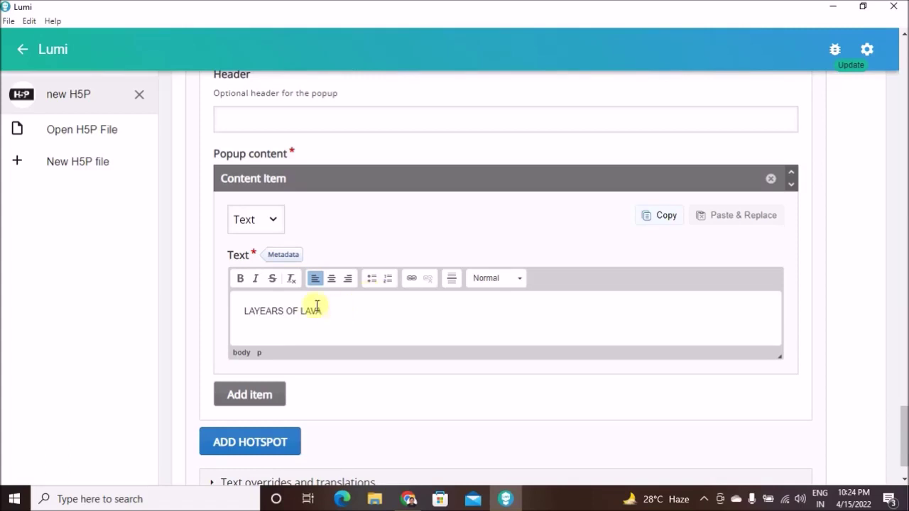
left_click_drag(319, 306, 231, 304)
left_click(239, 279)
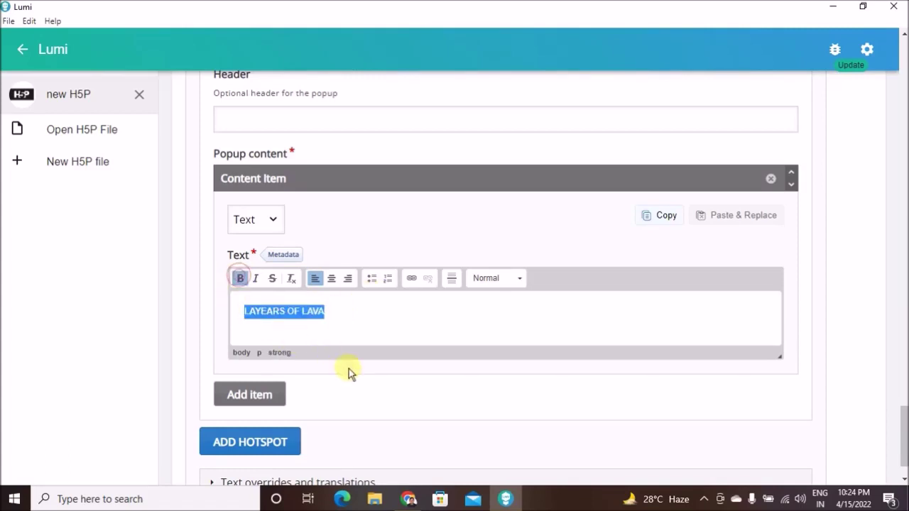
- Add another hotspot and place it at the base of the volcano, beneath the central vent
scroll(348, 369, "down", 1)
left_click(268, 395)
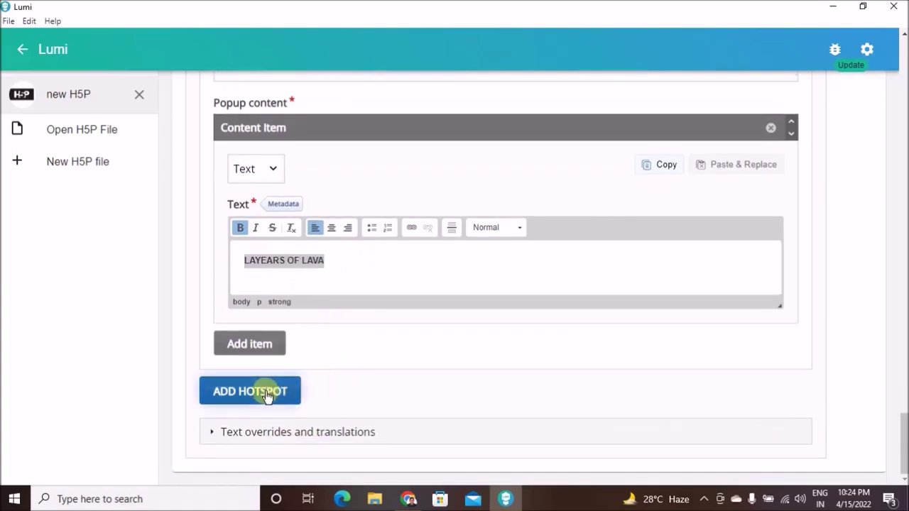
scroll(361, 359, "down", 4)
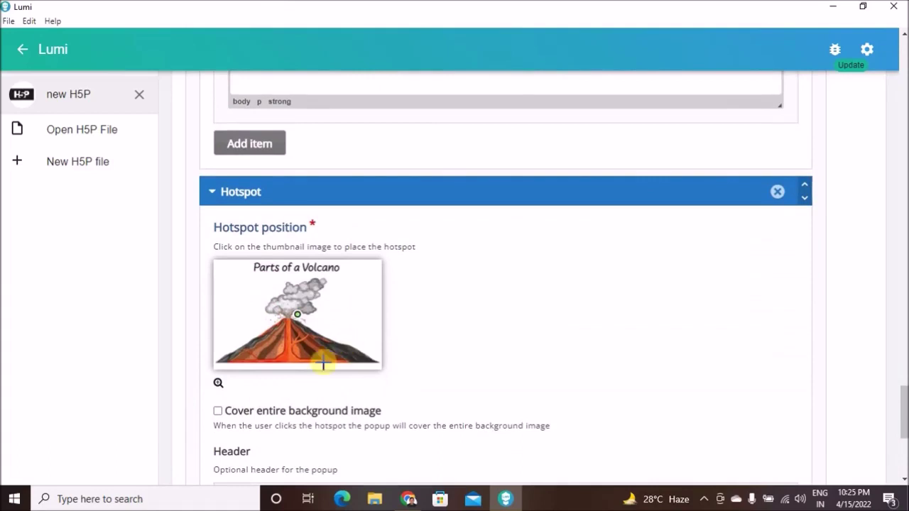
left_click(287, 358)
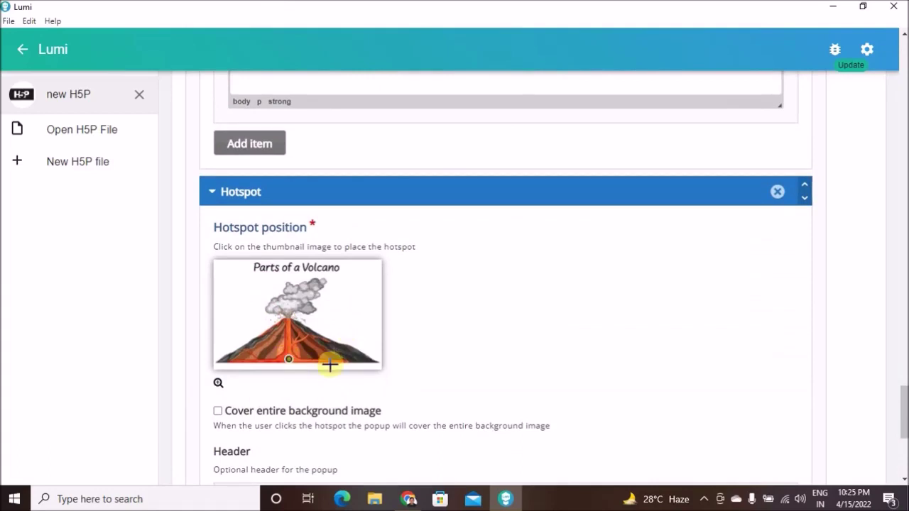
- Make the base hotspot's popup content a Text item reading "MAGNA CHAMBER" and format it in bold
scroll(331, 374, "down", 4)
left_click(278, 392)
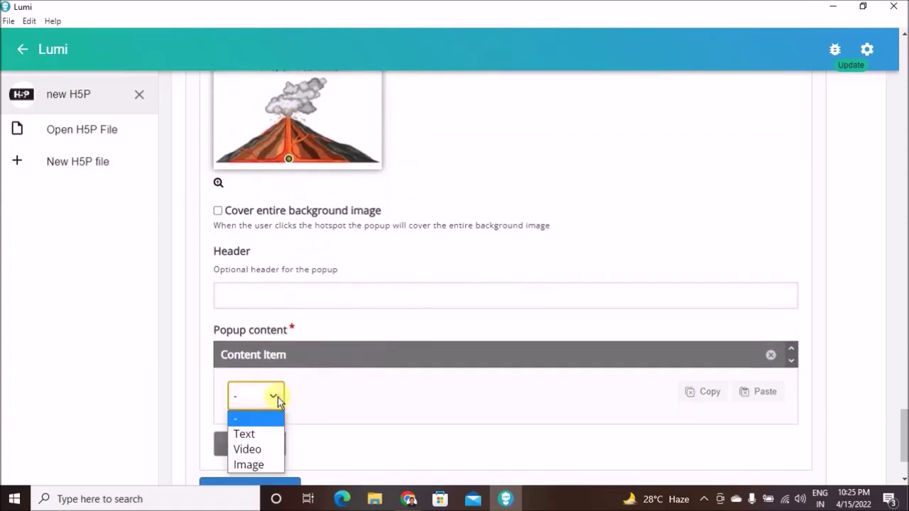
left_click(262, 433)
scroll(359, 405, "down", 3)
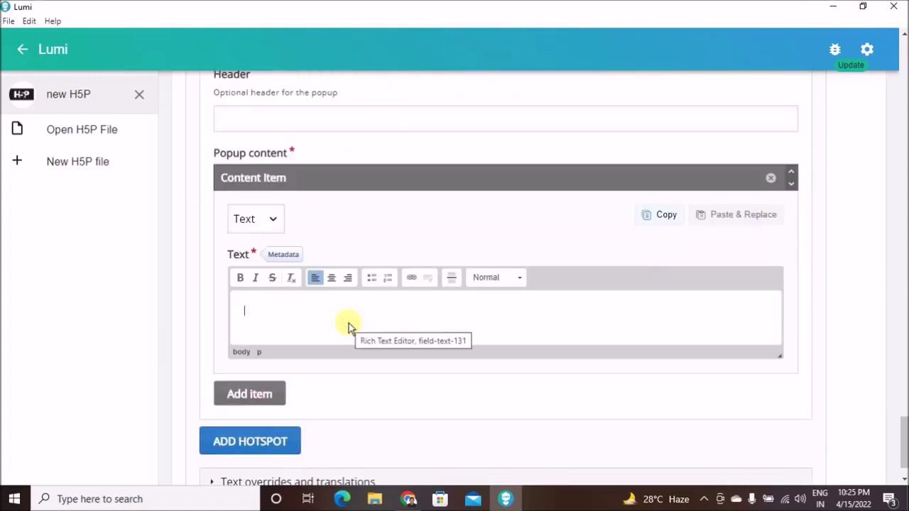
type("MA")
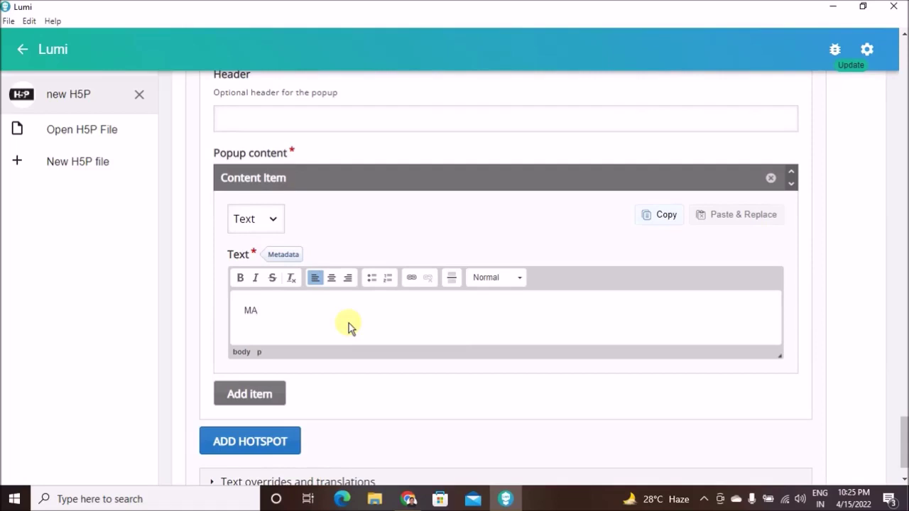
type("GNA CHAMBER")
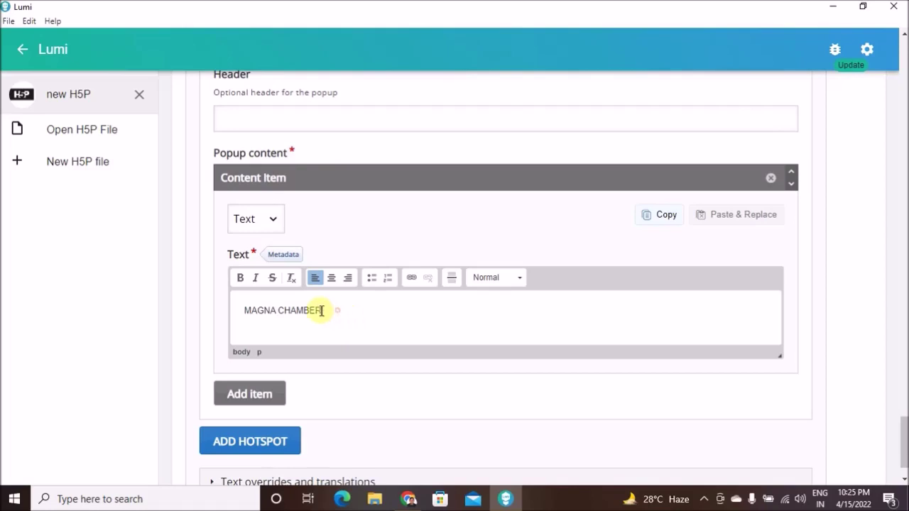
left_click_drag(334, 310, 228, 312)
left_click(240, 278)
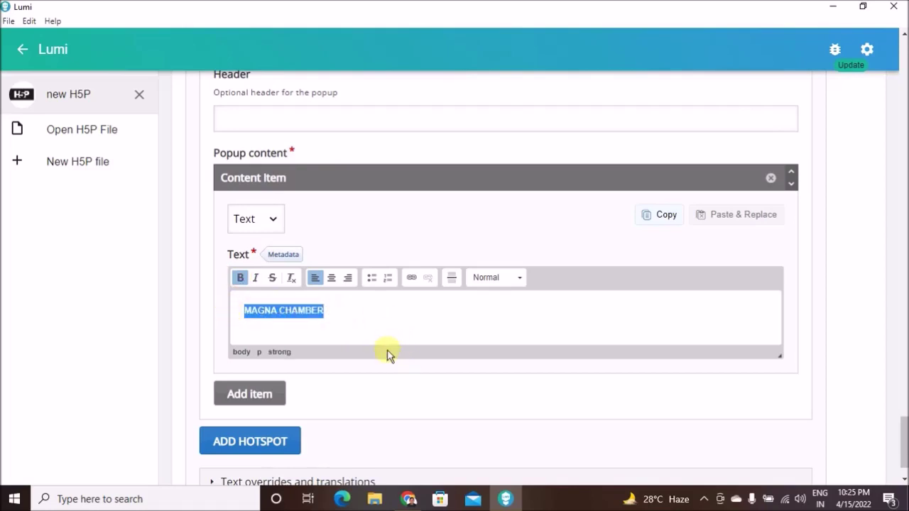
- Add another hotspot and place it on the side branch just right of the volcano's central vent
scroll(355, 377, "down", 1)
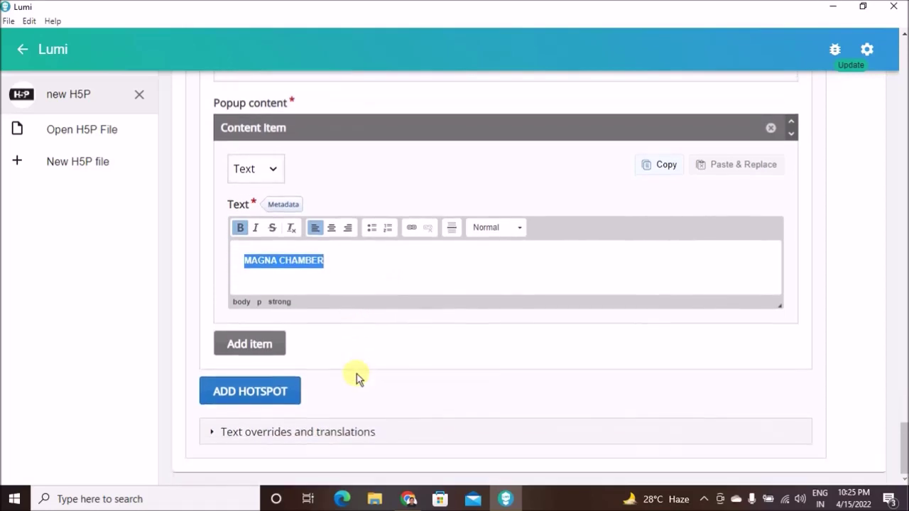
left_click(262, 400)
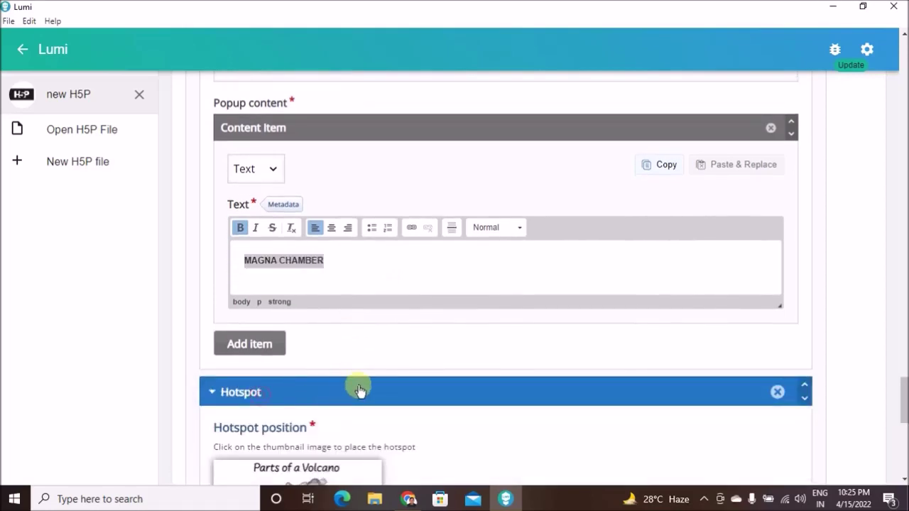
scroll(339, 390, "down", 4)
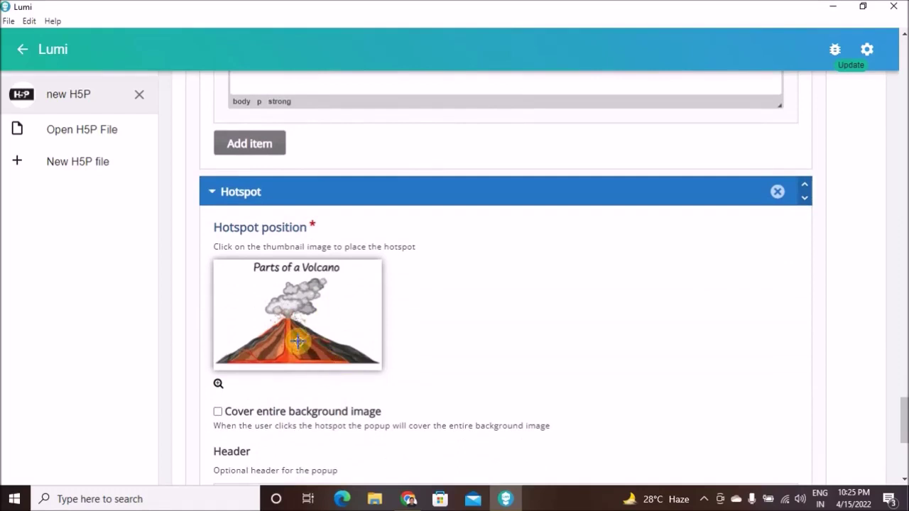
- Make the side-branch hotspot's popup content a Text item reading "SECONDARY VENT" and format it in bold
scroll(334, 396, "down", 4)
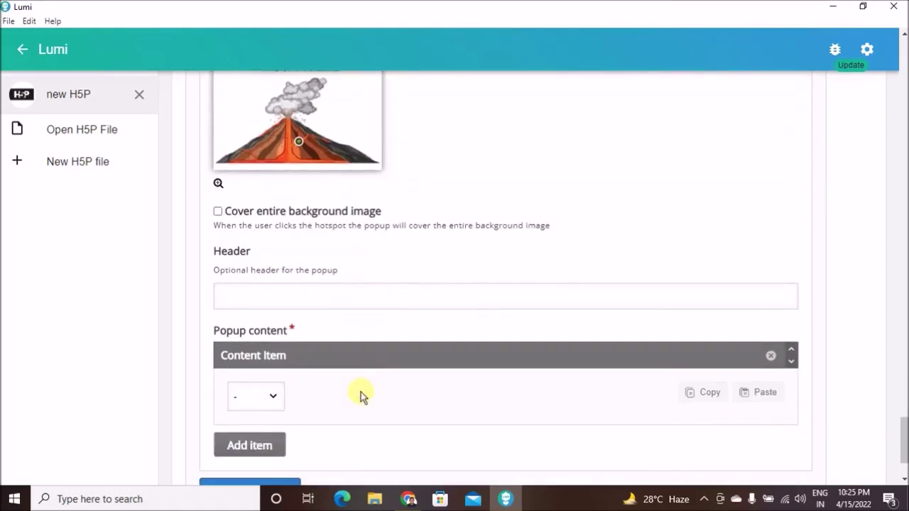
left_click(272, 399)
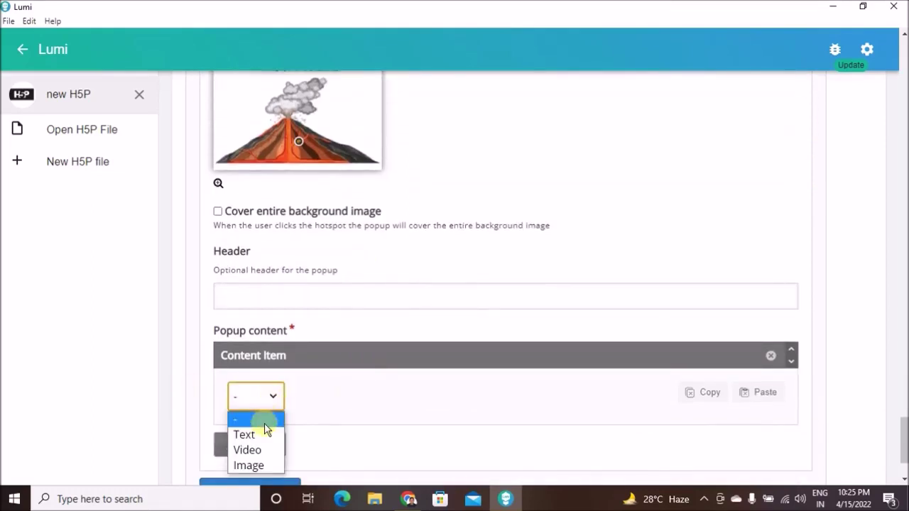
left_click(257, 435)
left_click(380, 460)
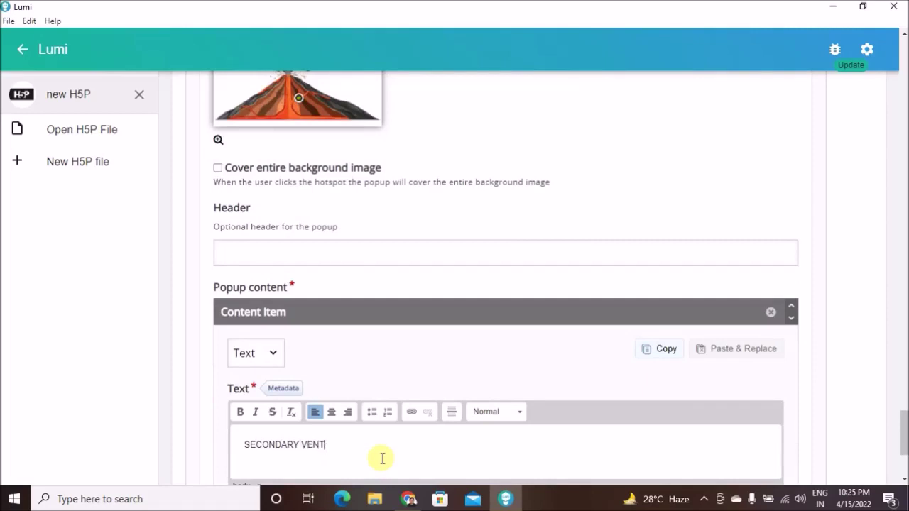
left_click_drag(338, 445, 236, 437)
left_click(240, 412)
scroll(430, 390, "down", 3)
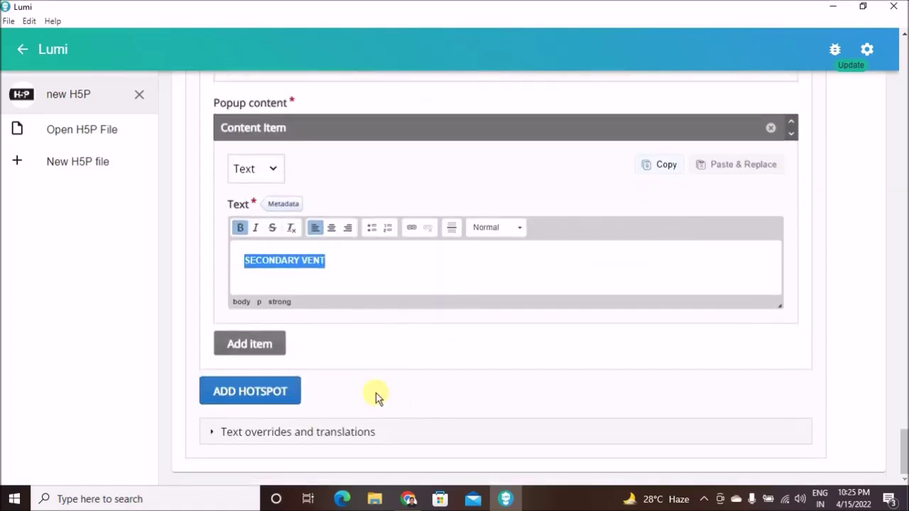
- Switch the finished Image Hotspots activity from editing to its preview
scroll(375, 393, "up", 10)
scroll(405, 399, "up", 10)
scroll(406, 399, "up", 6)
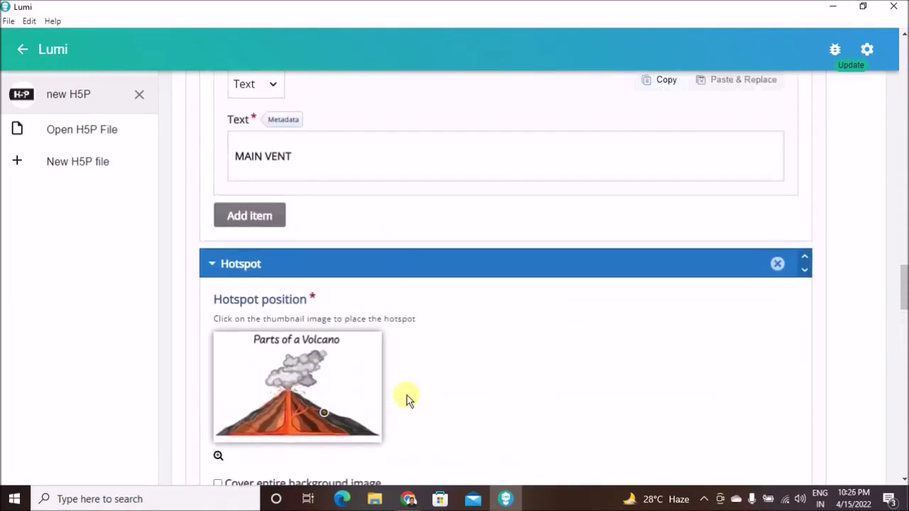
scroll(407, 396, "up", 10)
scroll(417, 397, "up", 10)
scroll(416, 401, "up", 10)
scroll(416, 401, "up", 1)
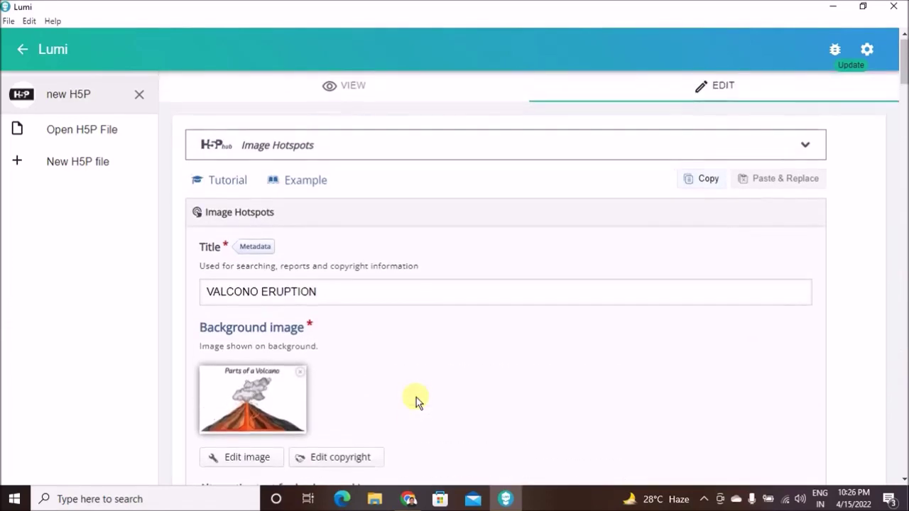
left_click(348, 93)
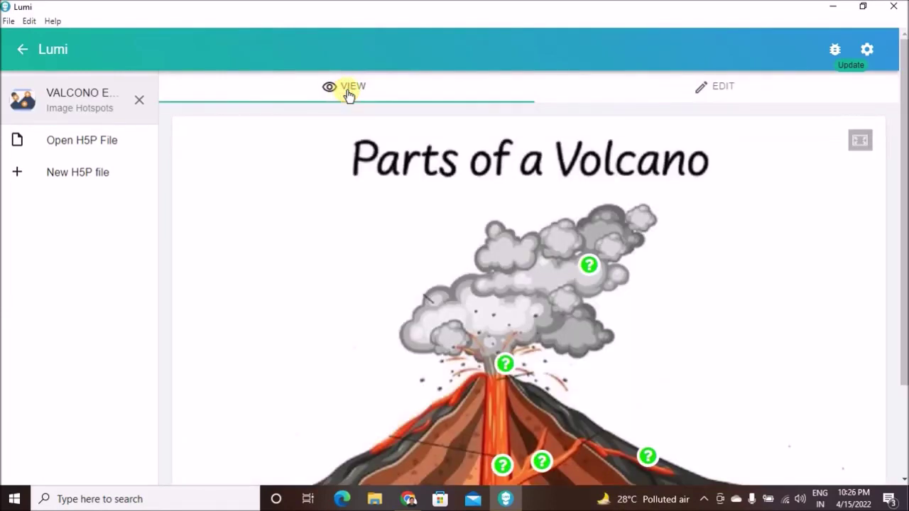
- Test the popups of the ash cloud, crater and right-slope hotspots in the preview, closing each one
scroll(683, 355, "down", 2)
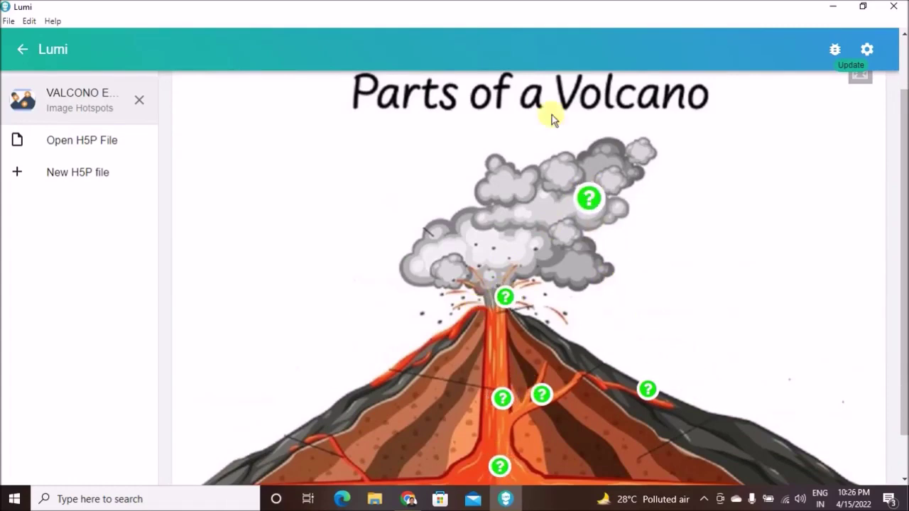
left_click(589, 202)
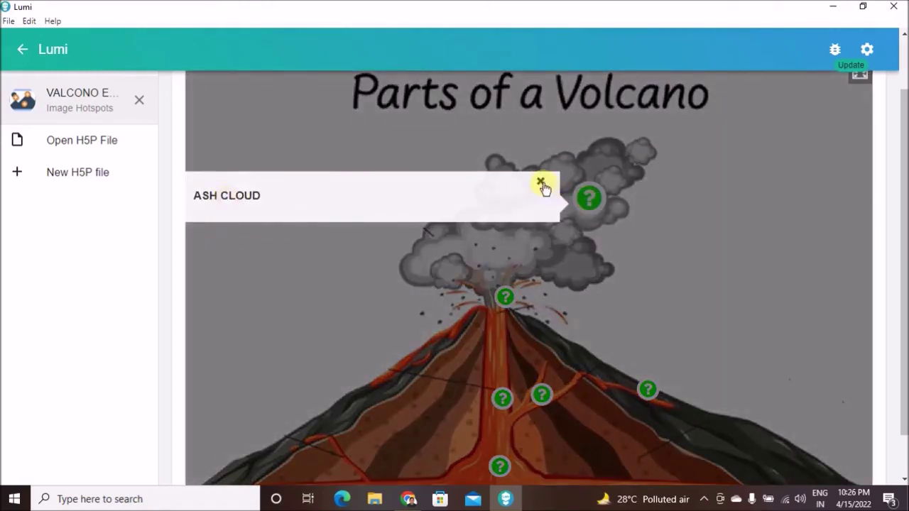
left_click(541, 181)
left_click(506, 299)
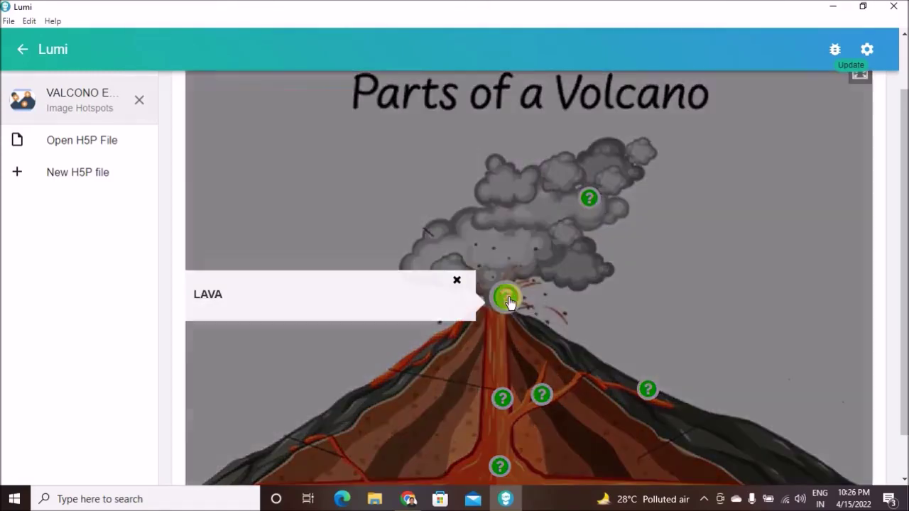
left_click(456, 282)
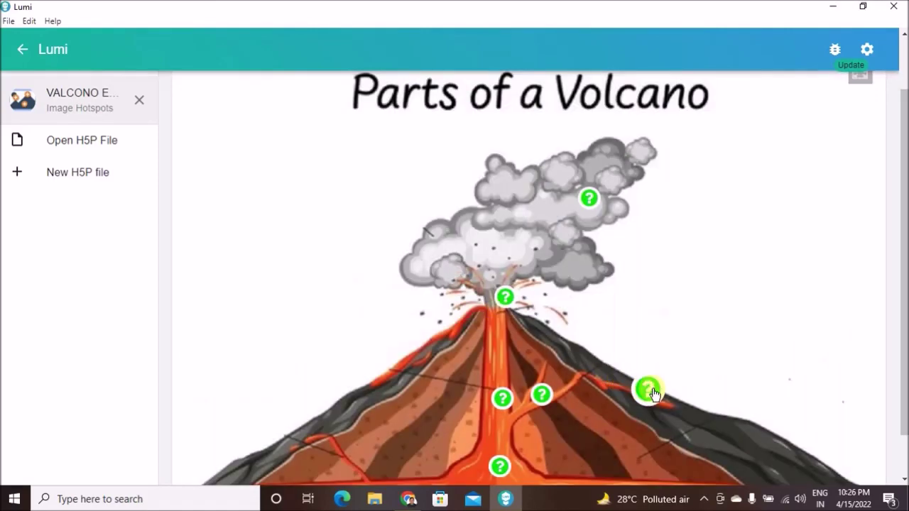
left_click(648, 390)
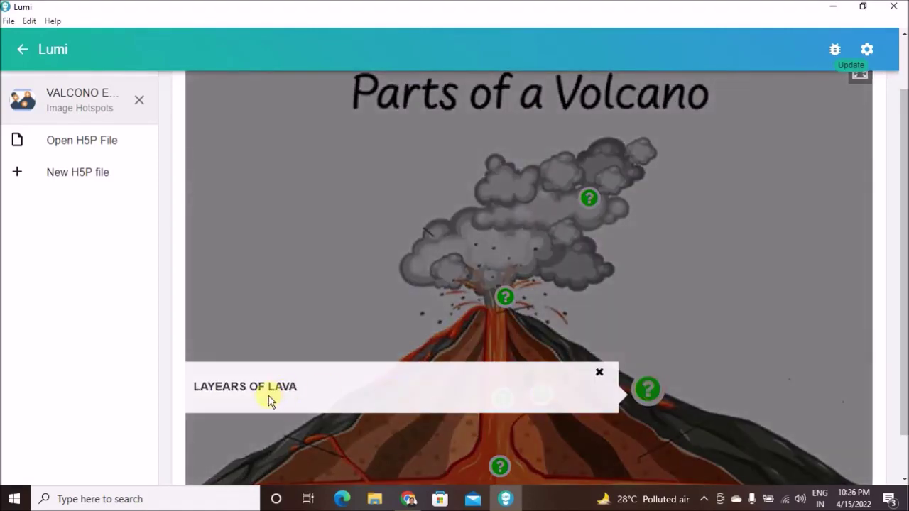
left_click(599, 372)
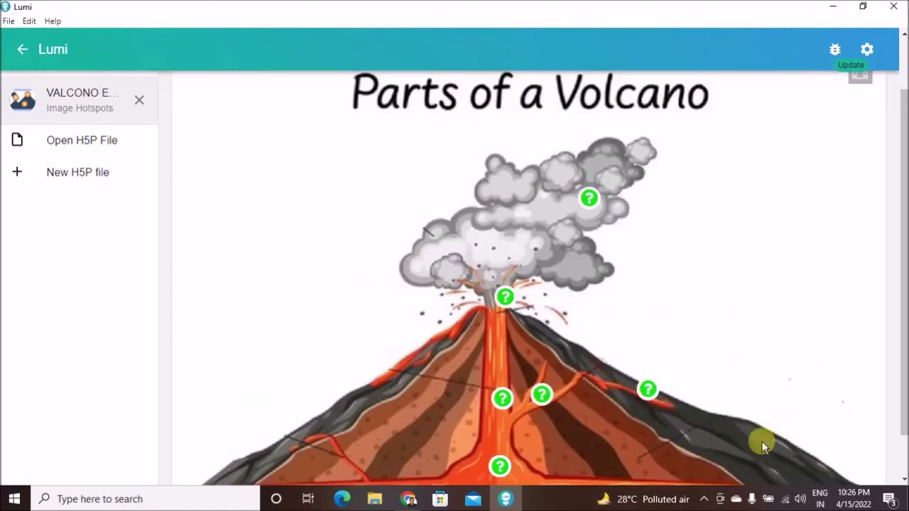
- Test the popups of the side-branch, central vent and base hotspots in the preview, closing each one
scroll(524, 340, "down", 1)
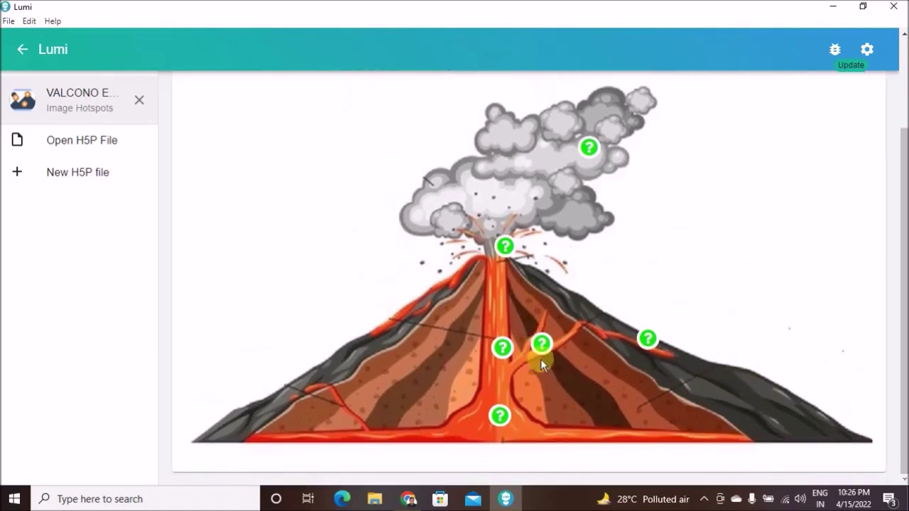
left_click(542, 346)
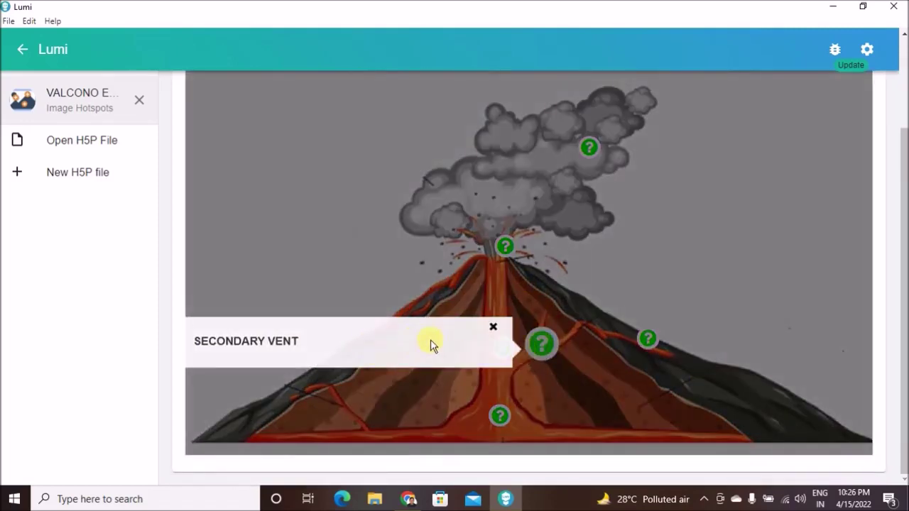
left_click(494, 329)
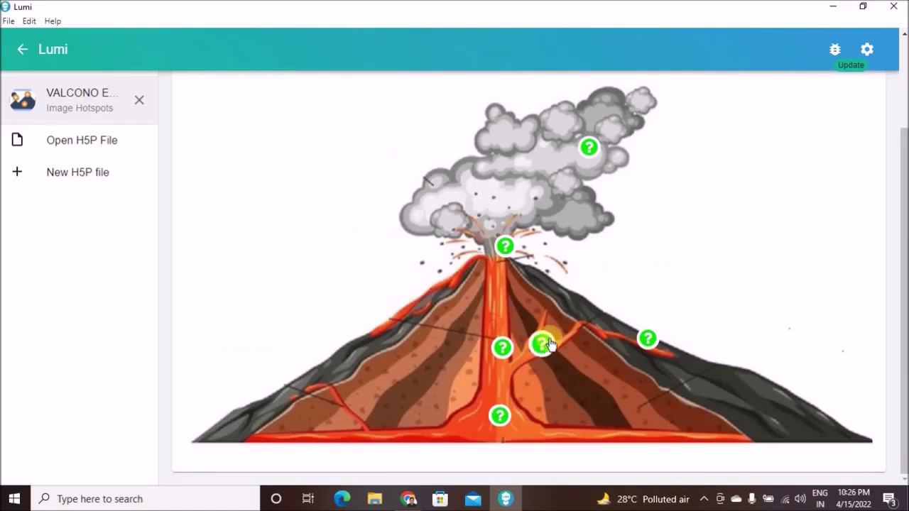
left_click(502, 347)
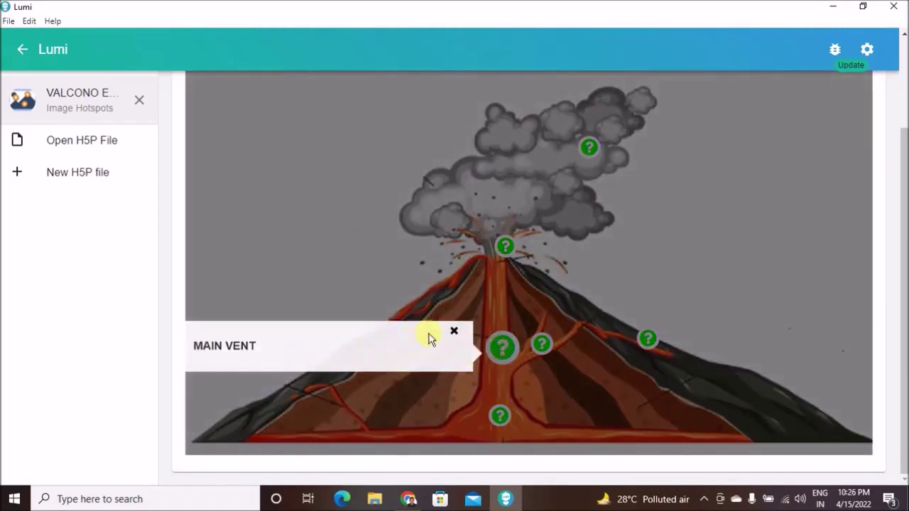
left_click(454, 332)
left_click(501, 419)
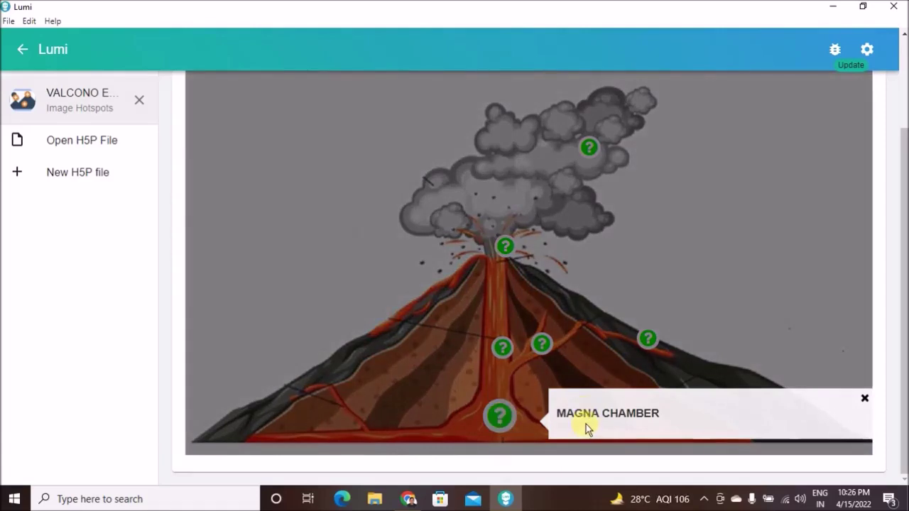
left_click(865, 399)
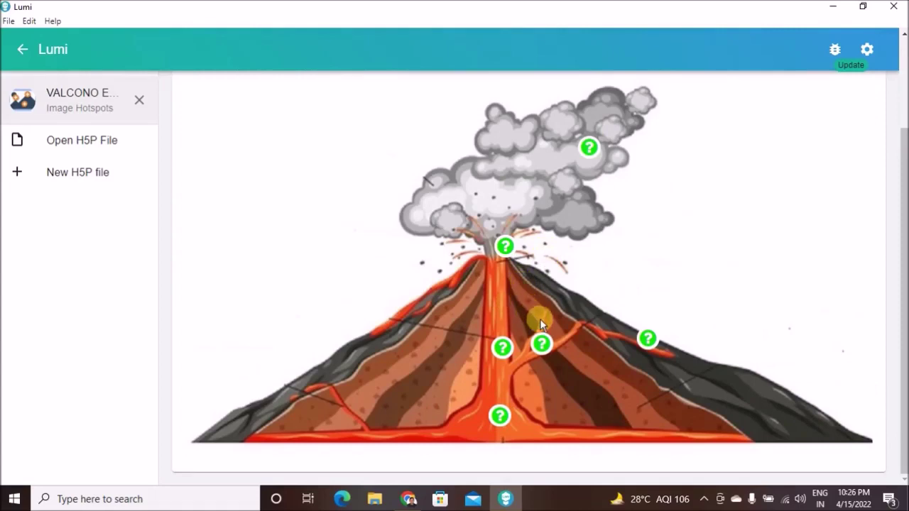
- Return from the preview to editing the Image Hotspots activity
scroll(540, 321, "up", 2)
scroll(545, 341, "down", 2)
scroll(547, 335, "up", 4)
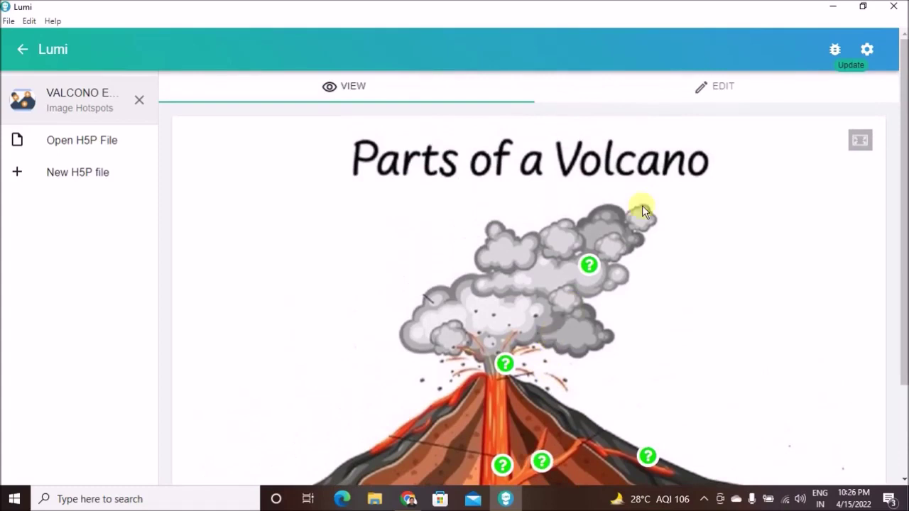
left_click(721, 89)
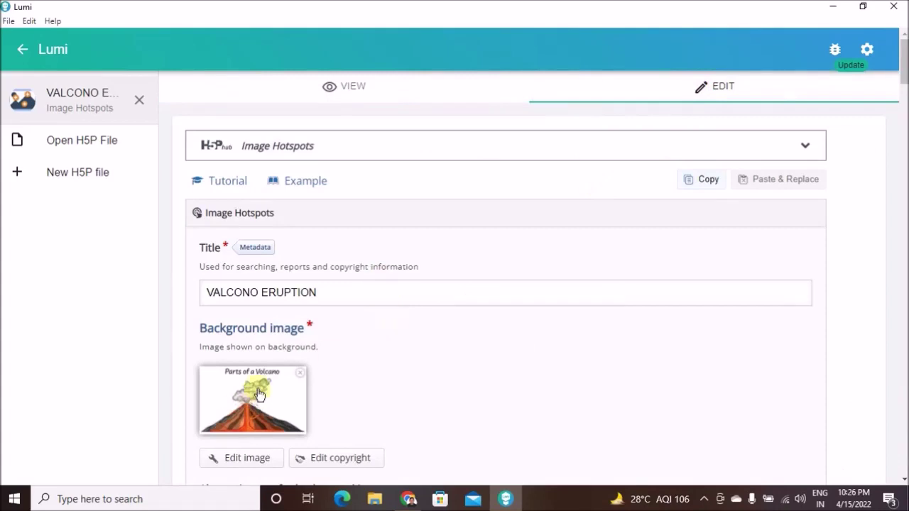
- Change the popup content type of the crater hotspot labelled "LAVA" to Video and accept losing its text
scroll(415, 314, "down", 5)
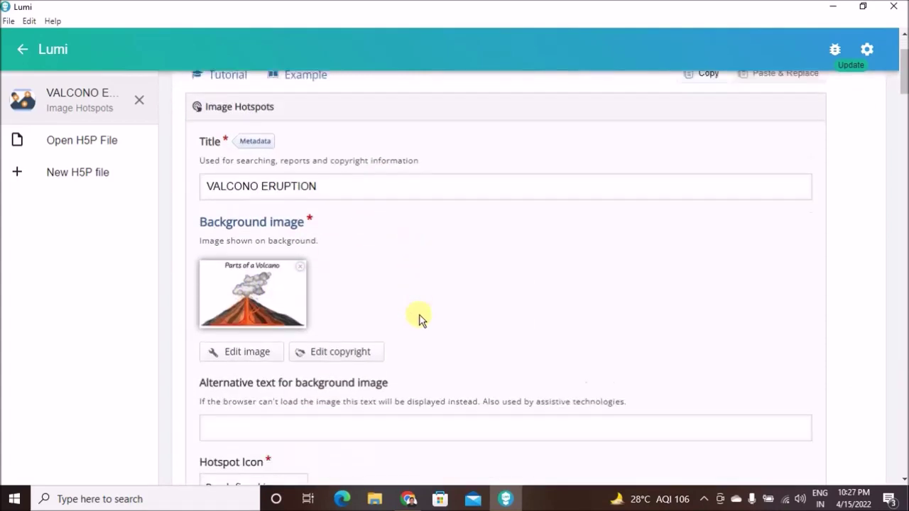
scroll(419, 319, "down", 10)
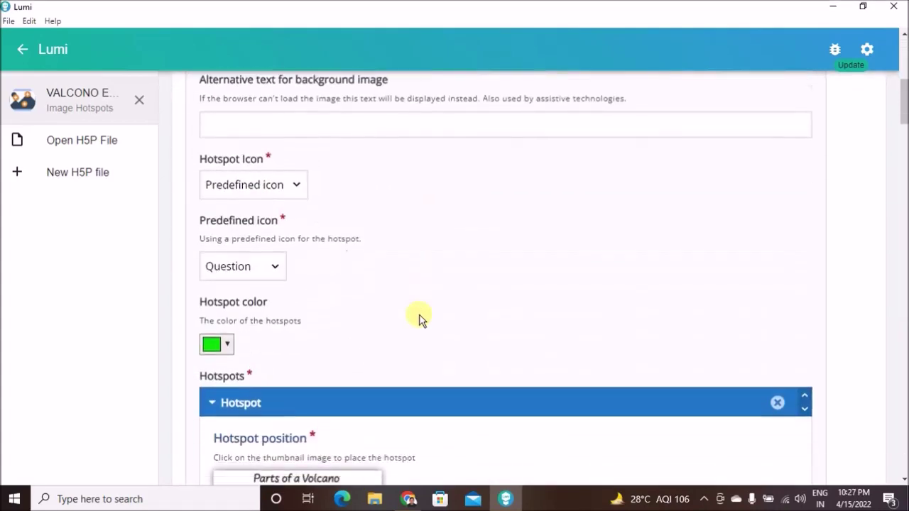
scroll(416, 317, "down", 4)
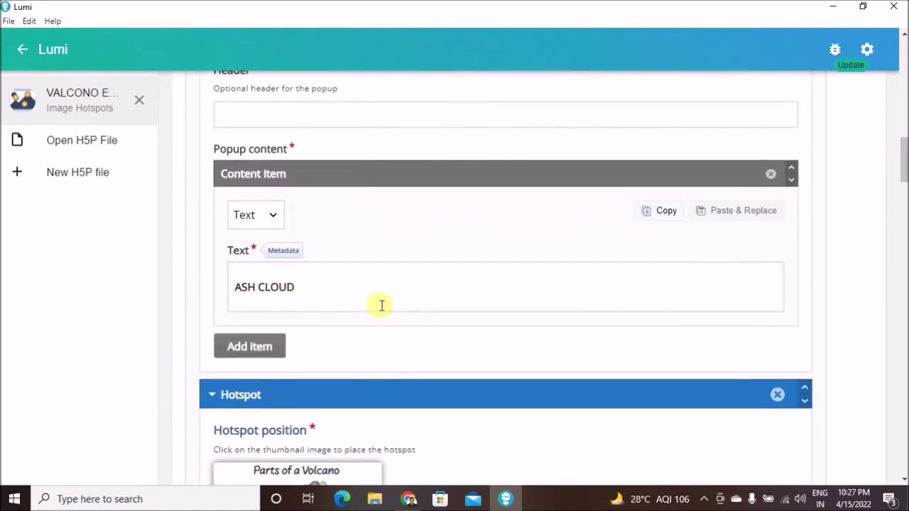
scroll(382, 305, "up", 4)
scroll(381, 305, "down", 4)
scroll(382, 308, "down", 5)
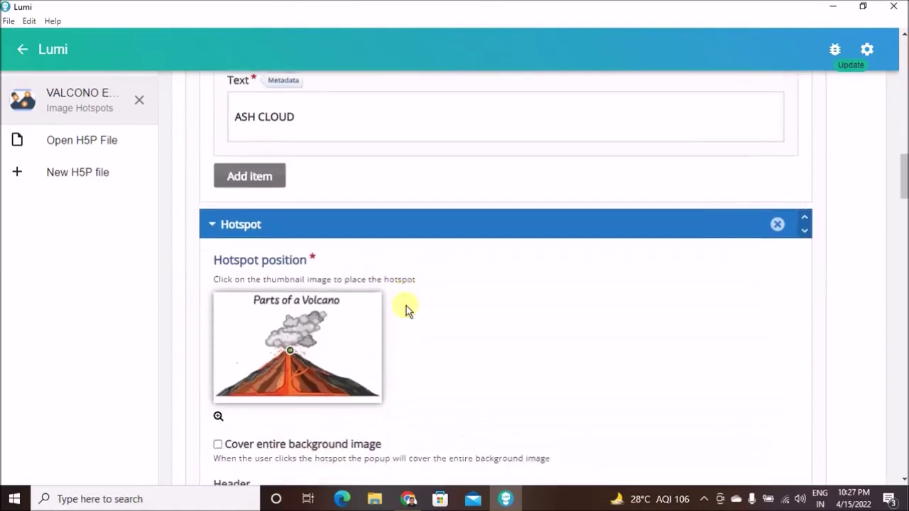
scroll(436, 333, "down", 5)
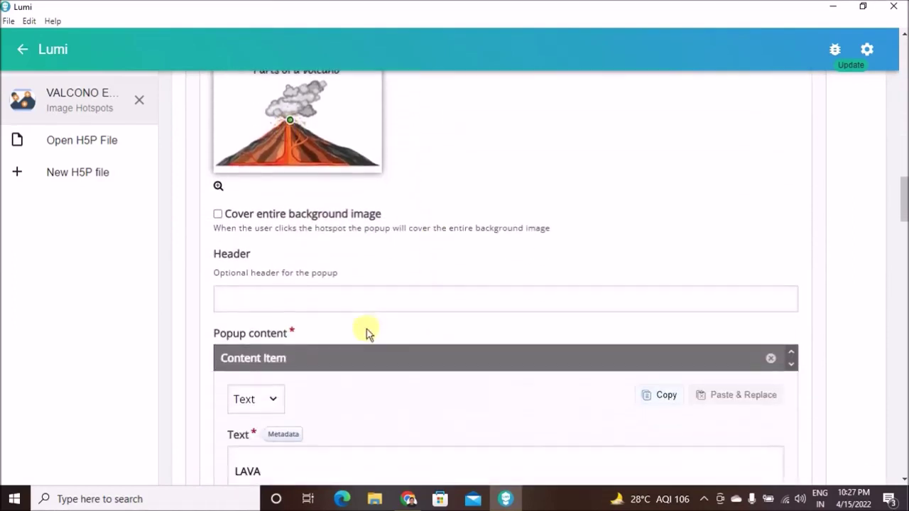
scroll(372, 336, "down", 1)
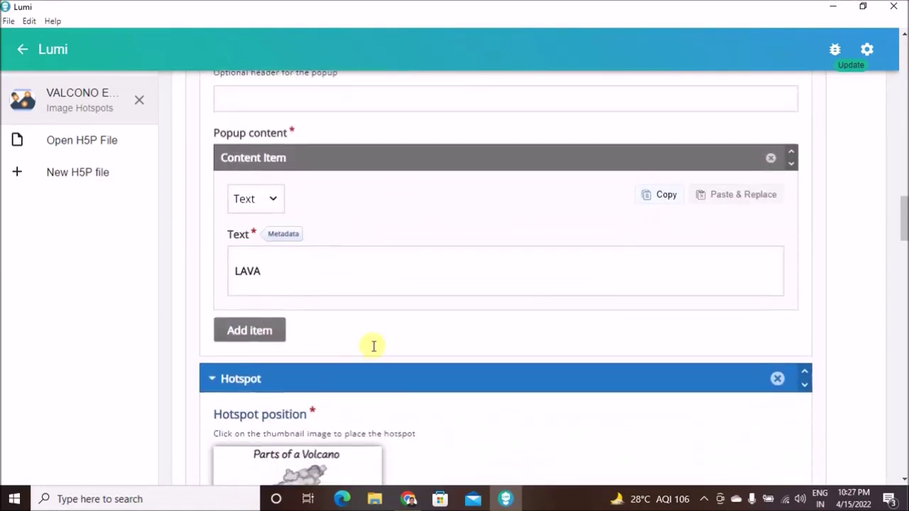
scroll(306, 244, "up", 1)
left_click(281, 266)
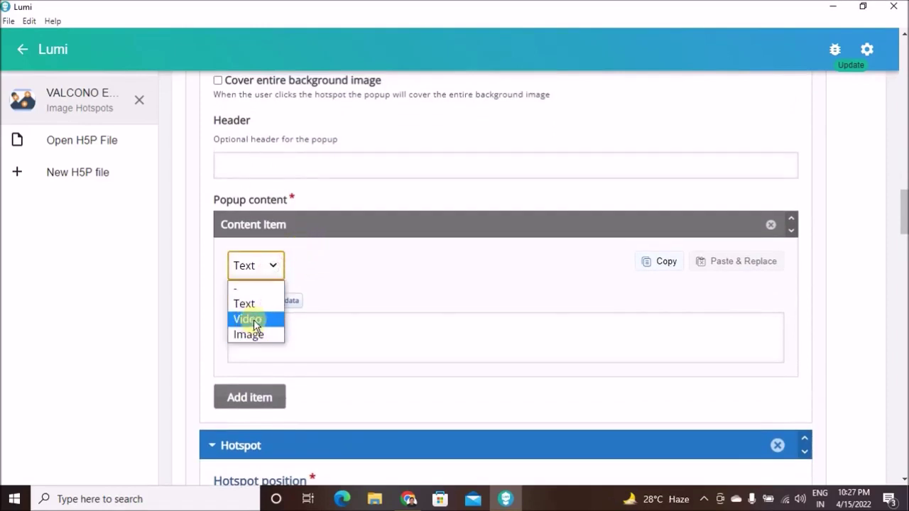
left_click(254, 320)
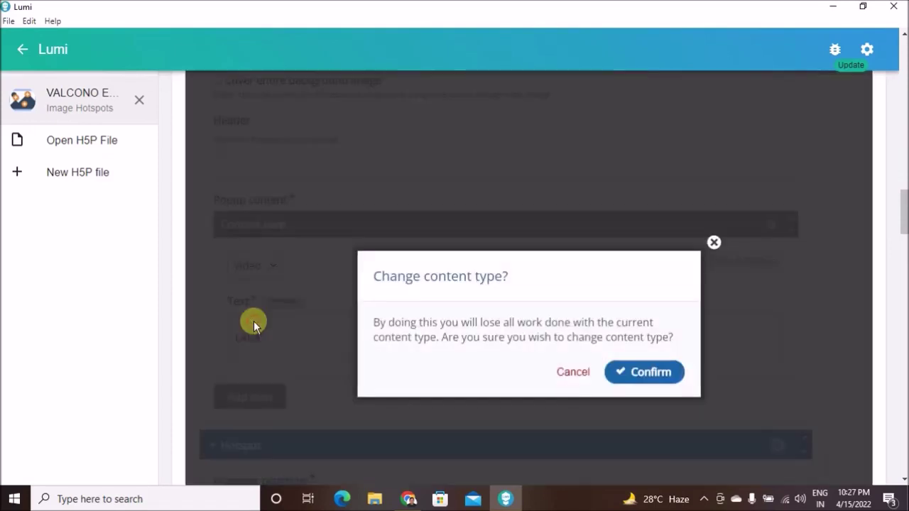
left_click(659, 377)
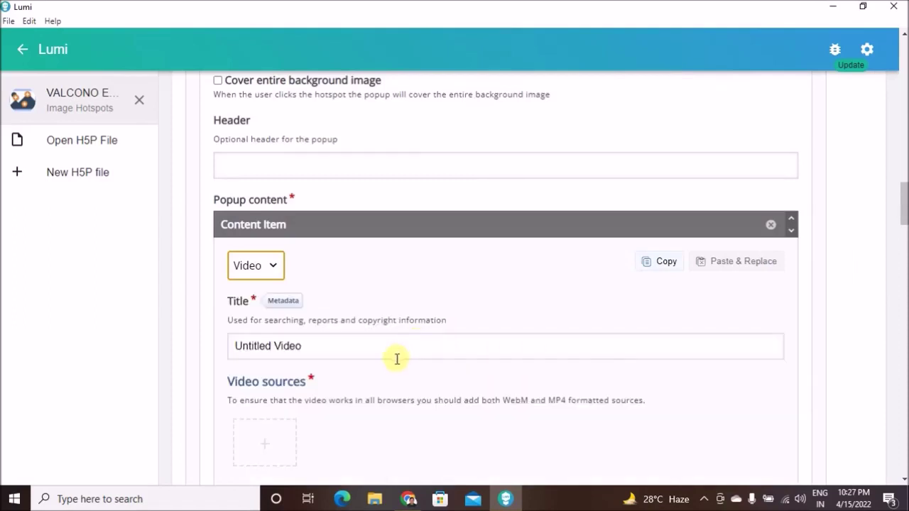
- Start adding a video source to the crater hotspot's Video content item
scroll(397, 359, "down", 2)
scroll(396, 362, "down", 2)
scroll(396, 362, "up", 2)
scroll(396, 365, "up", 3)
scroll(396, 364, "down", 1)
scroll(397, 364, "up", 2)
scroll(396, 365, "down", 3)
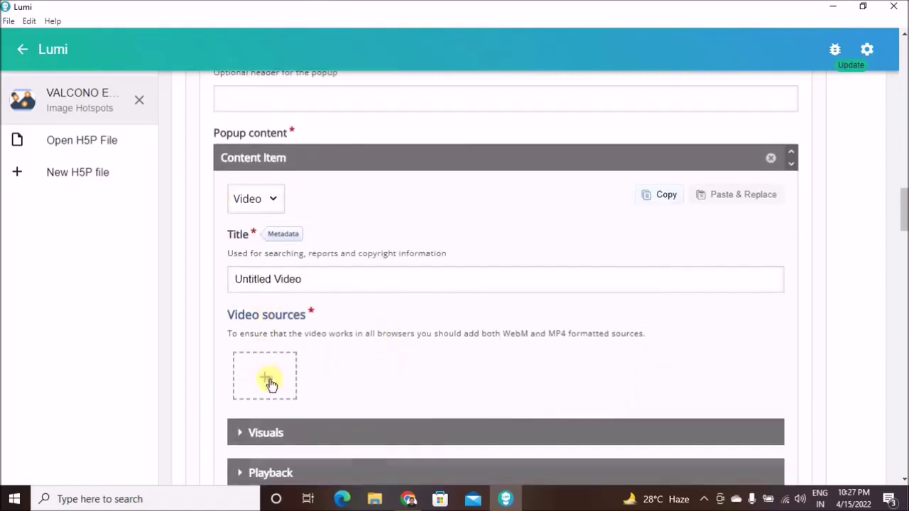
left_click(268, 381)
scroll(344, 366, "down", 1)
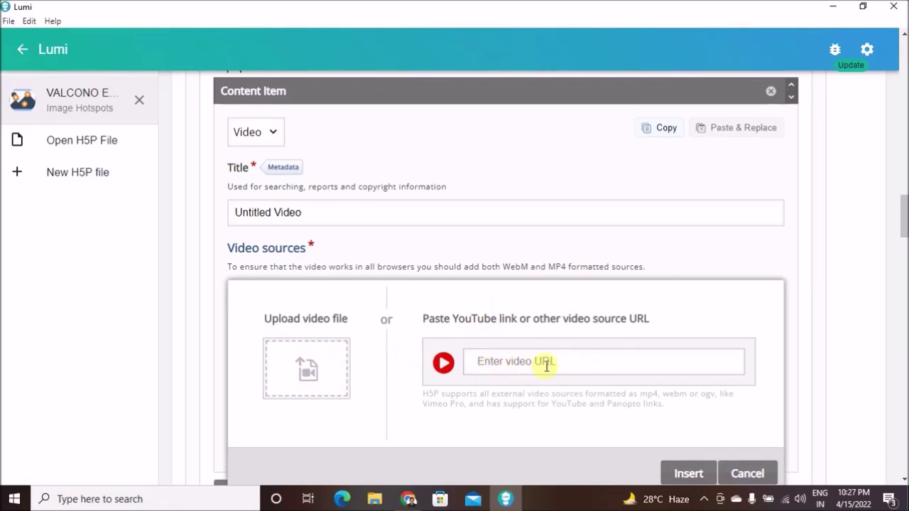
- Switch to the "Volcanic Eruption" YouTube video in Chrome and copy its share link
left_click(408, 493)
left_click(224, 12)
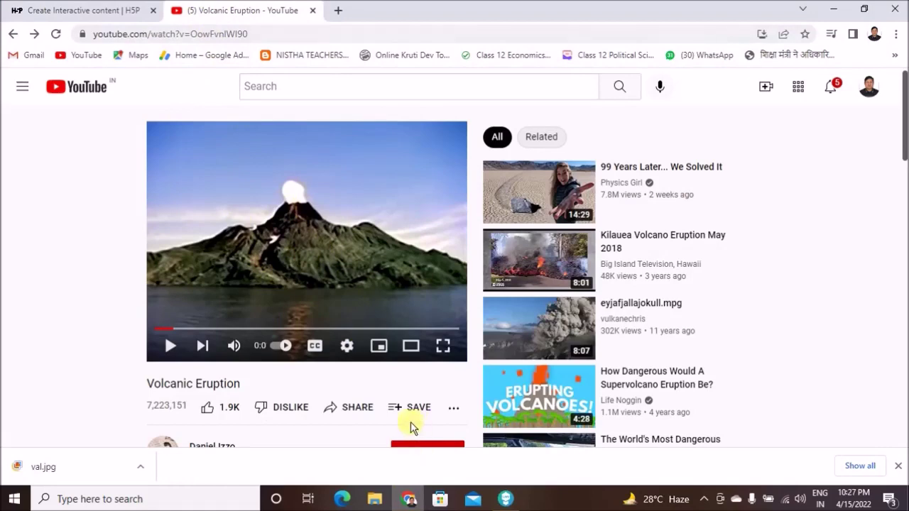
left_click(357, 409)
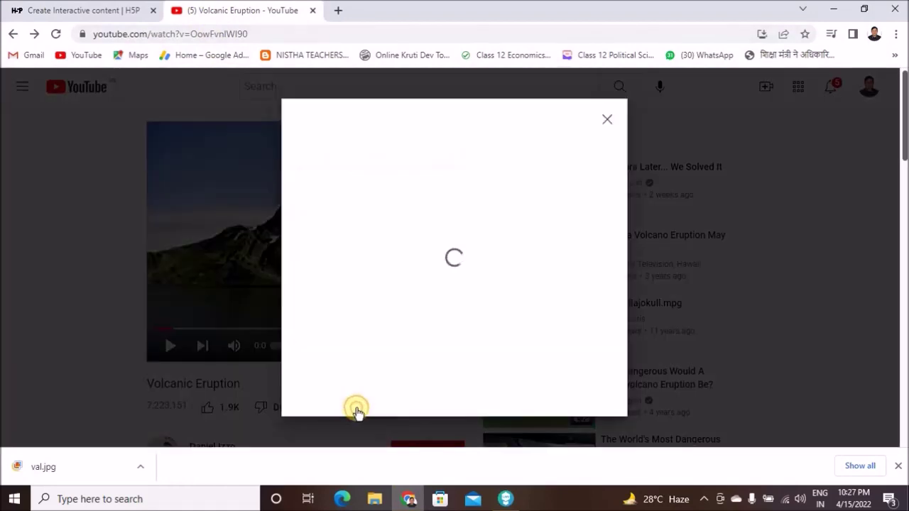
left_click(581, 291)
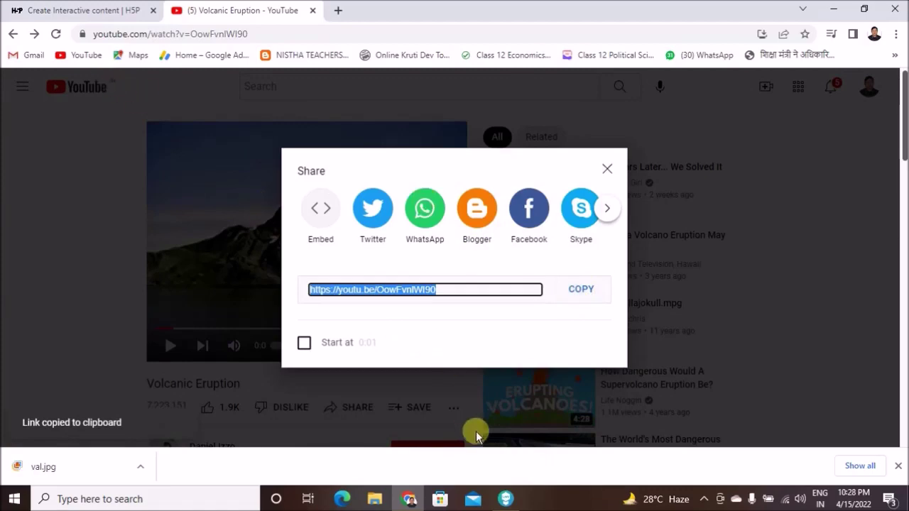
- Switch back to Lumi and insert the copied YouTube link as the video source of the crater hotspot's popup
left_click(506, 500)
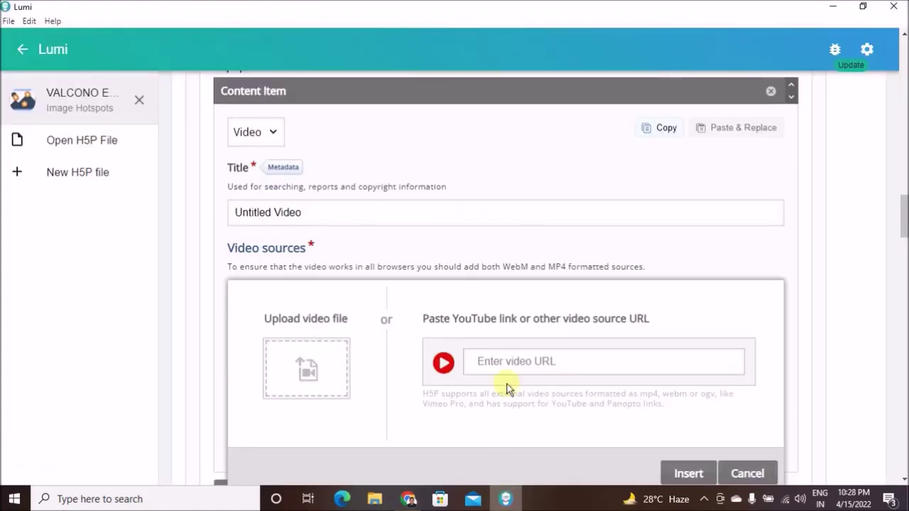
left_click(565, 359)
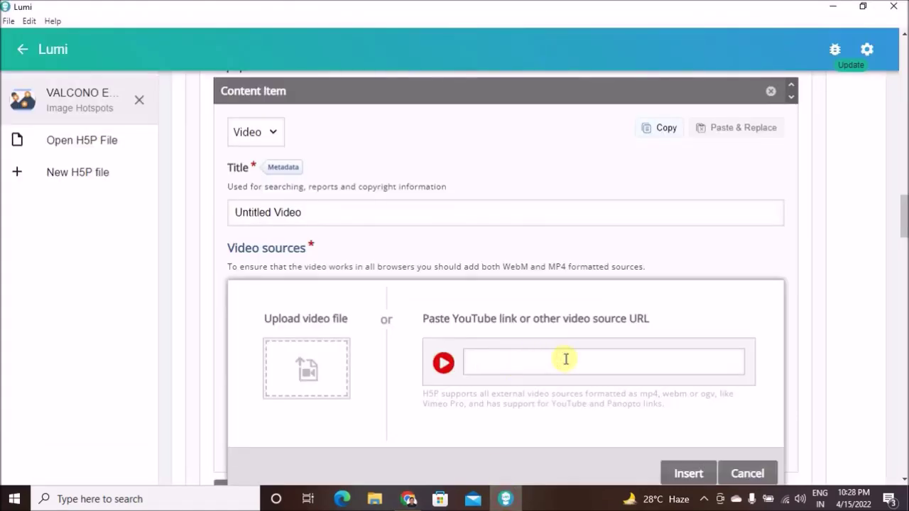
key("ctrl+v")
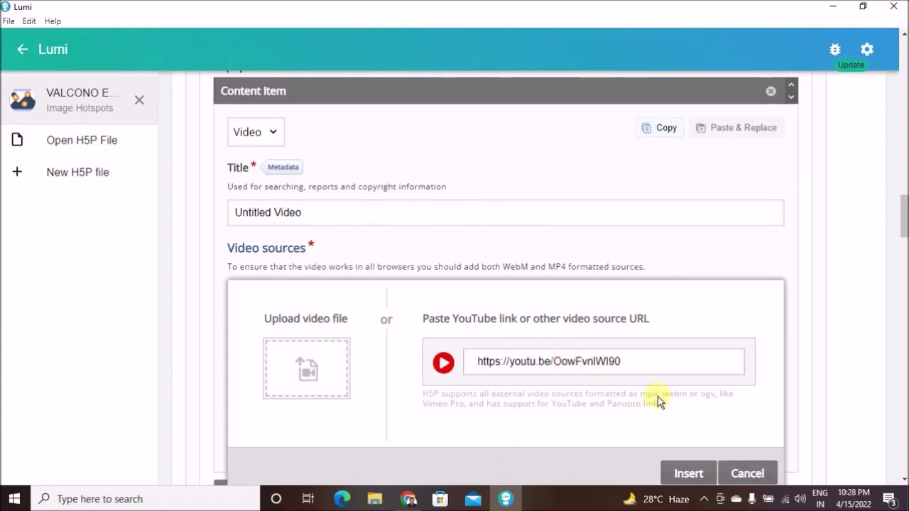
left_click(688, 474)
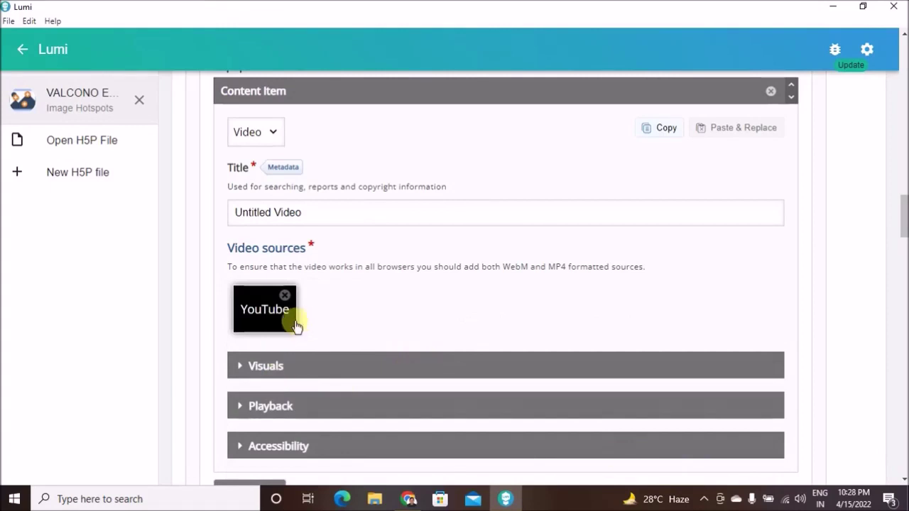
- Expand the Visuals and Playback settings of the crater hotspot's video and turn on Auto-play video
scroll(371, 295, "down", 1)
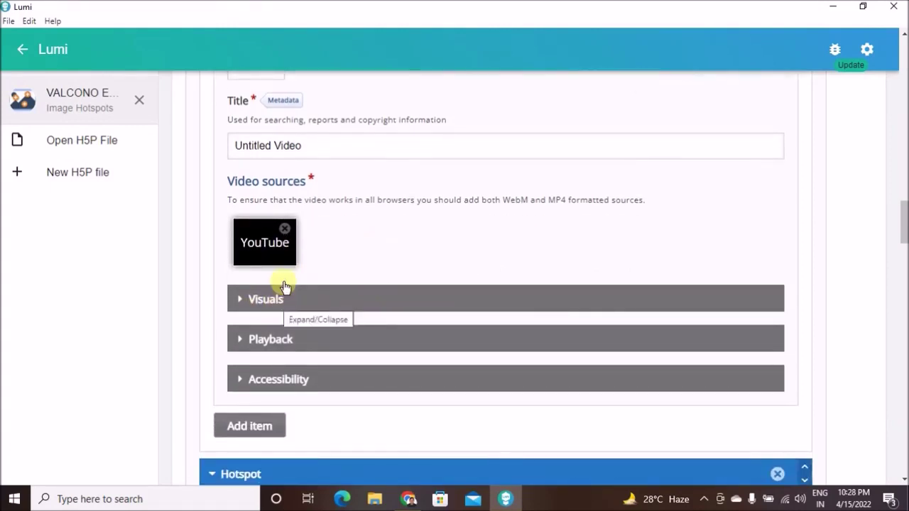
left_click(276, 306)
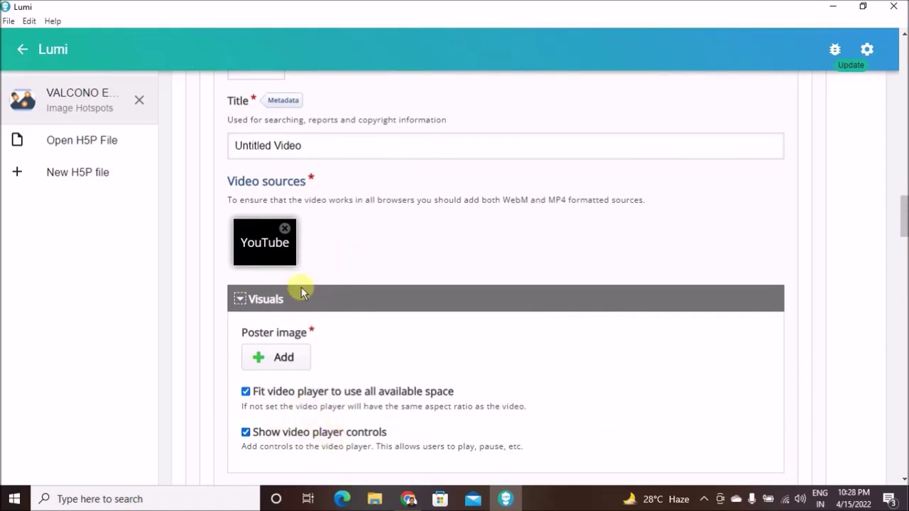
scroll(348, 305, "down", 3)
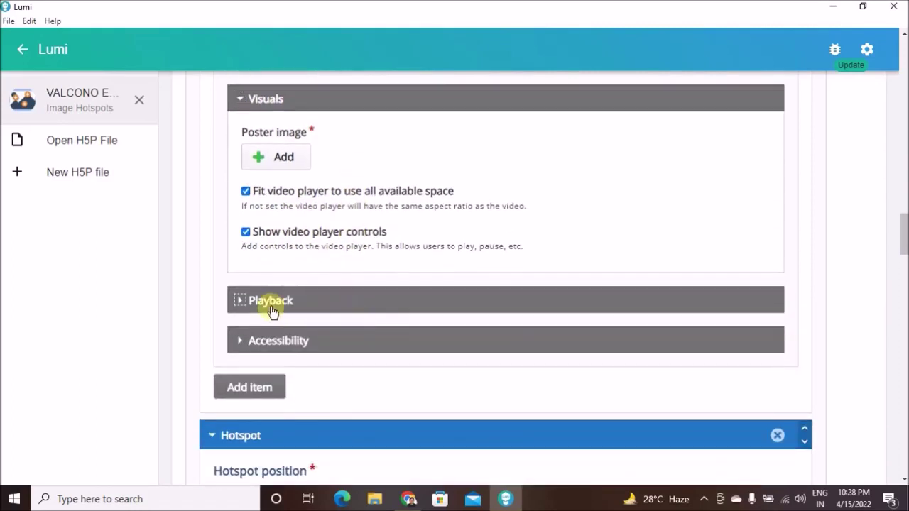
left_click(271, 301)
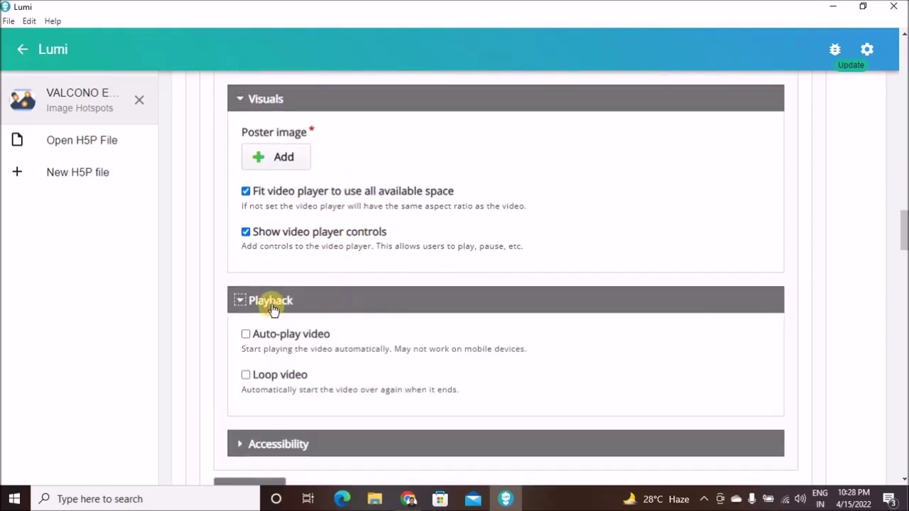
left_click(245, 334)
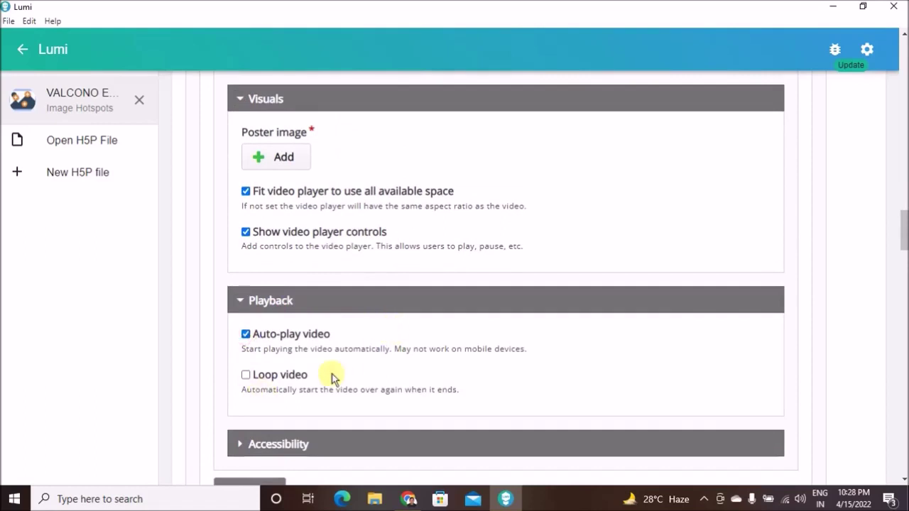
scroll(378, 324, "down", 1)
scroll(378, 327, "down", 1)
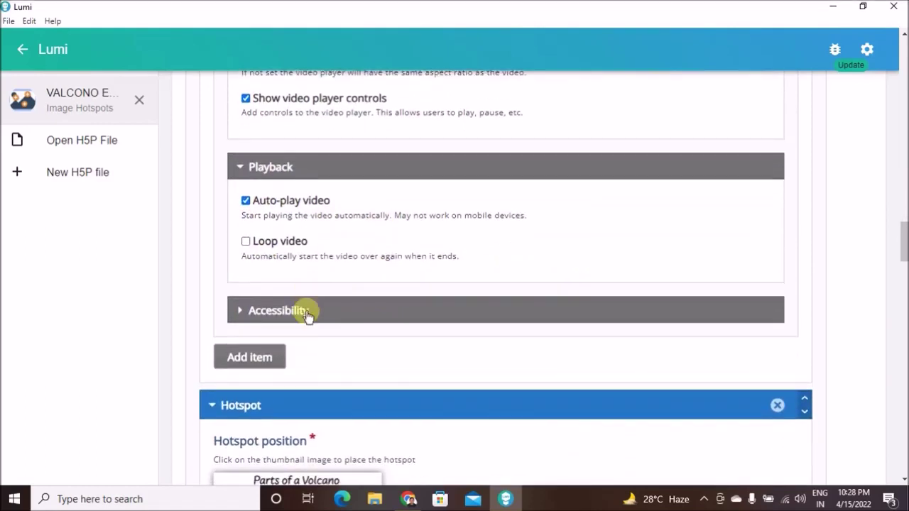
scroll(376, 316, "down", 1)
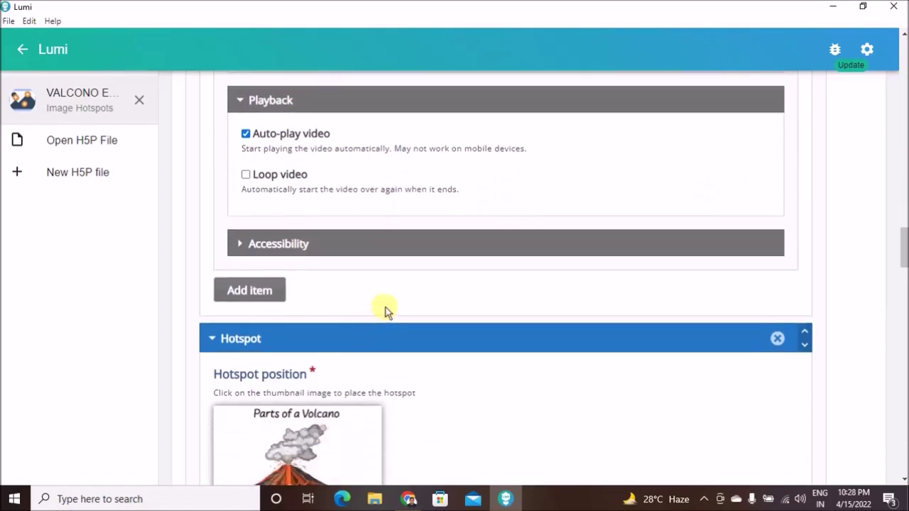
scroll(398, 310, "down", 1)
- Preview the activity, then open and close the popup of the hotspot on the ash cloud
scroll(415, 312, "up", 6)
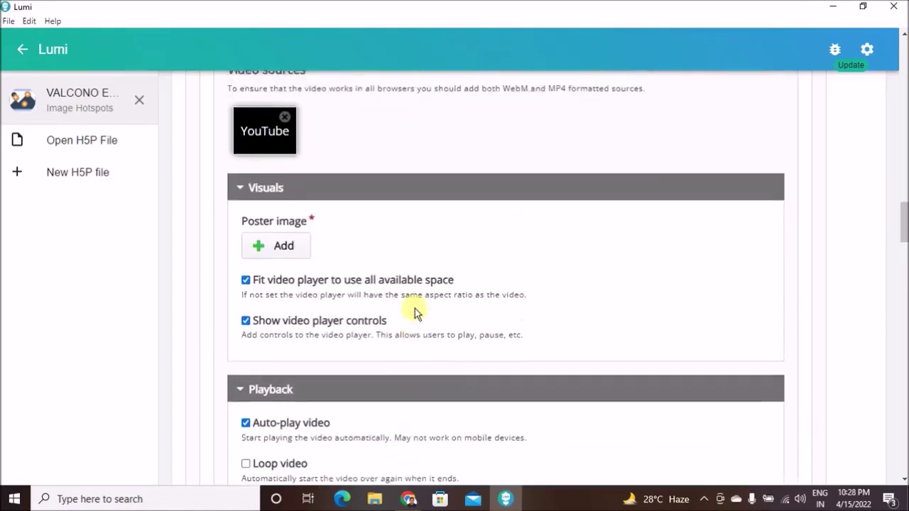
scroll(416, 312, "up", 10)
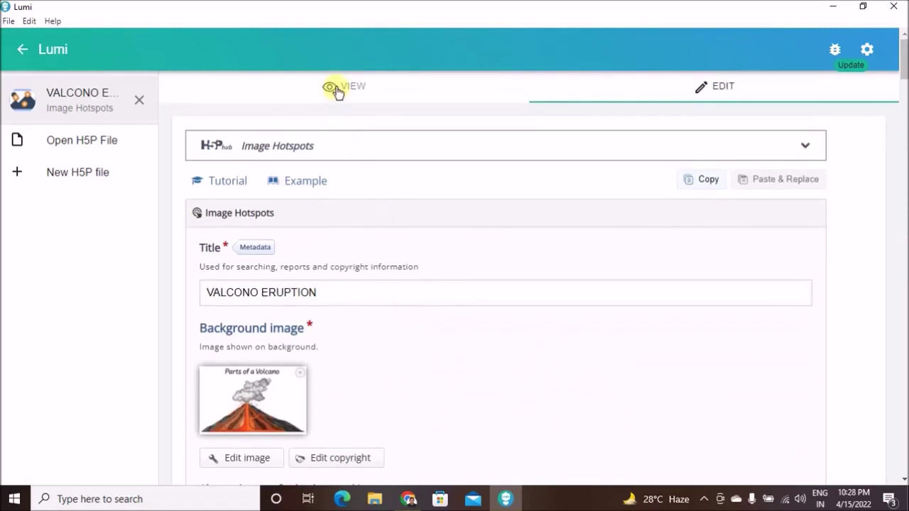
left_click(338, 93)
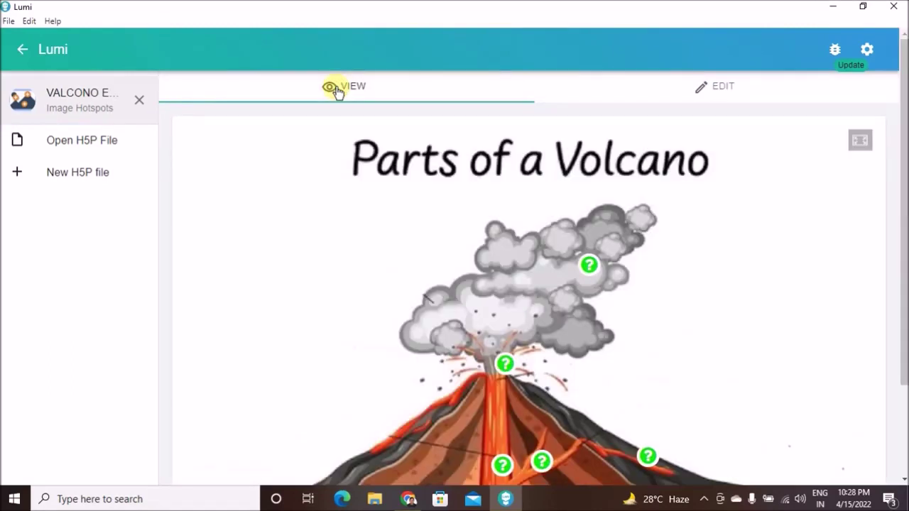
scroll(637, 267, "down", 1)
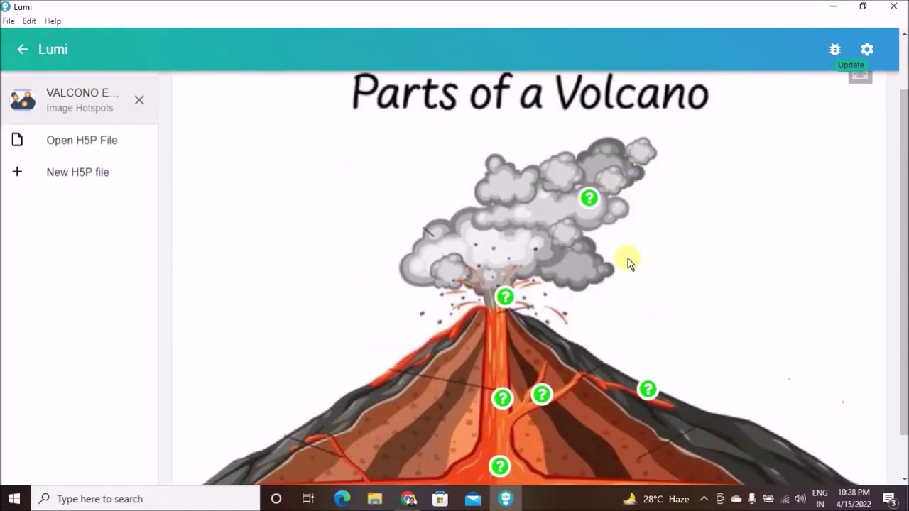
left_click(587, 200)
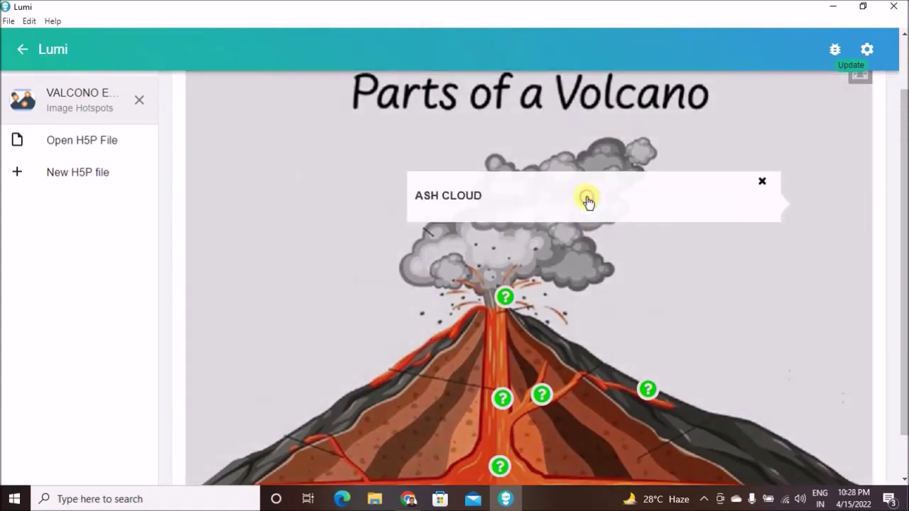
left_click(540, 184)
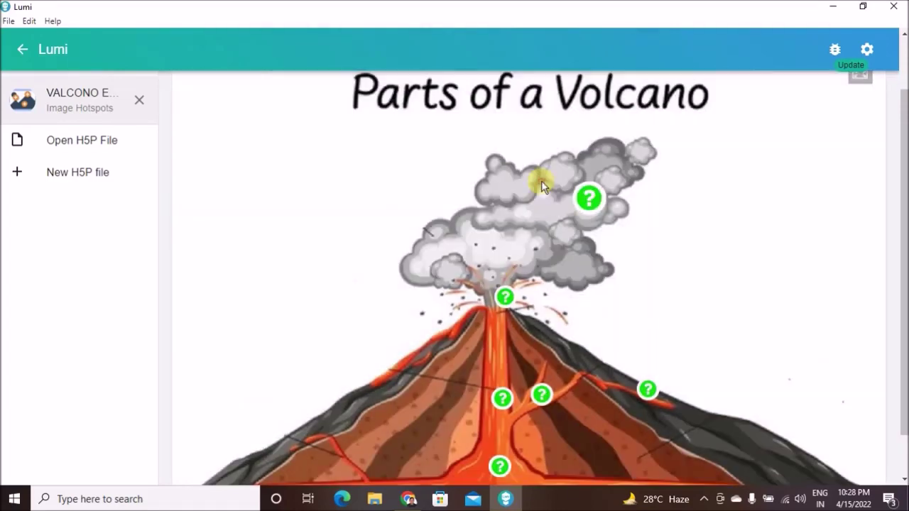
- Open the crater hotspot's popup in the preview, play its Volcanic Eruption video and mute the sound
left_click(505, 298)
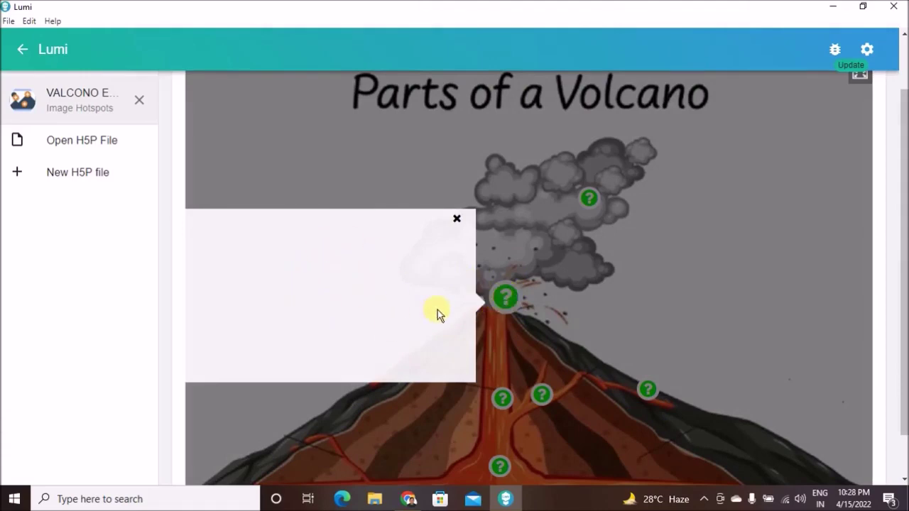
scroll(440, 305, "down", 1)
scroll(444, 302, "up", 2)
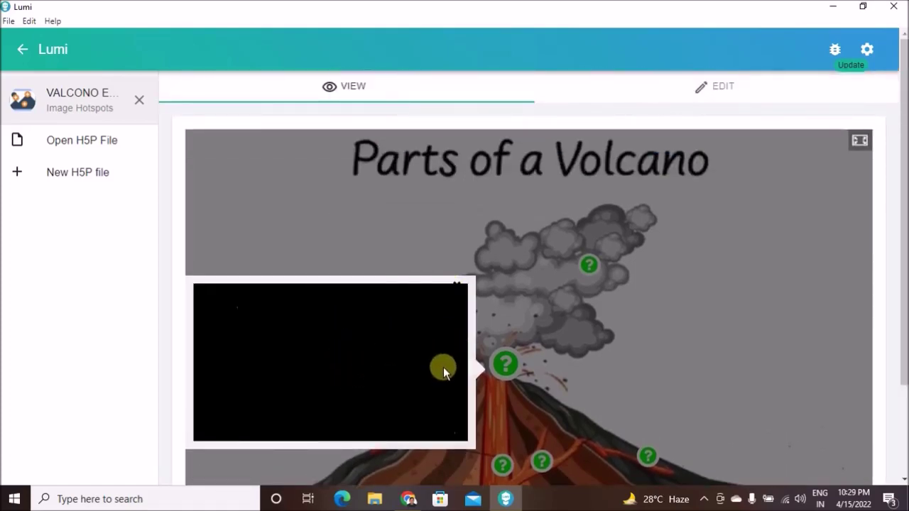
left_click(443, 367)
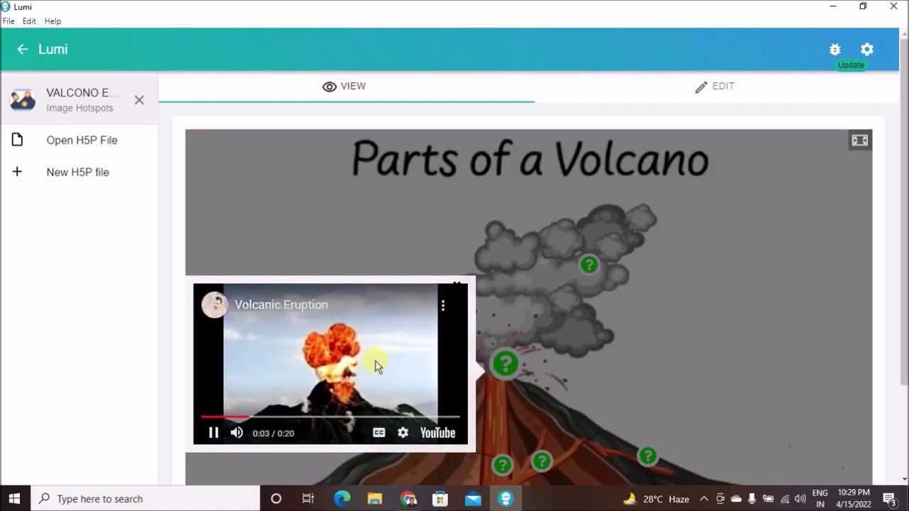
scroll(571, 366, "down", 2)
scroll(546, 369, "up", 1)
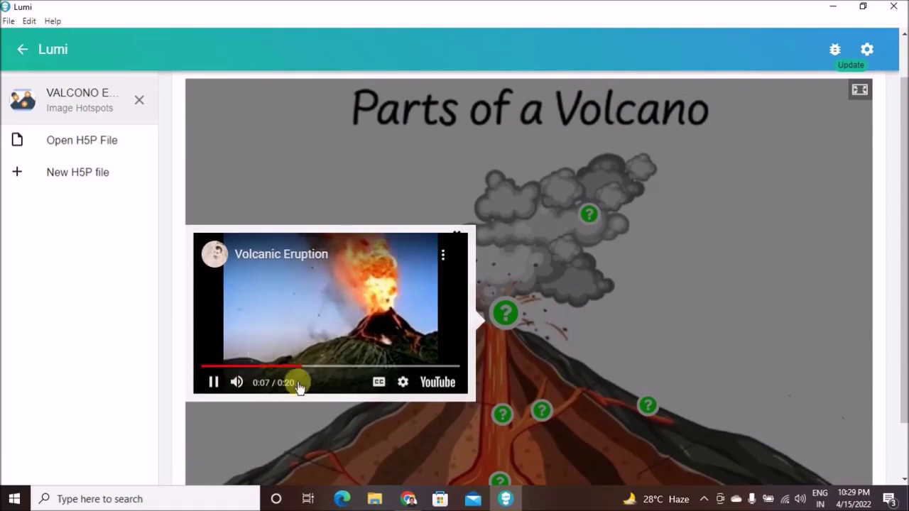
left_click(239, 387)
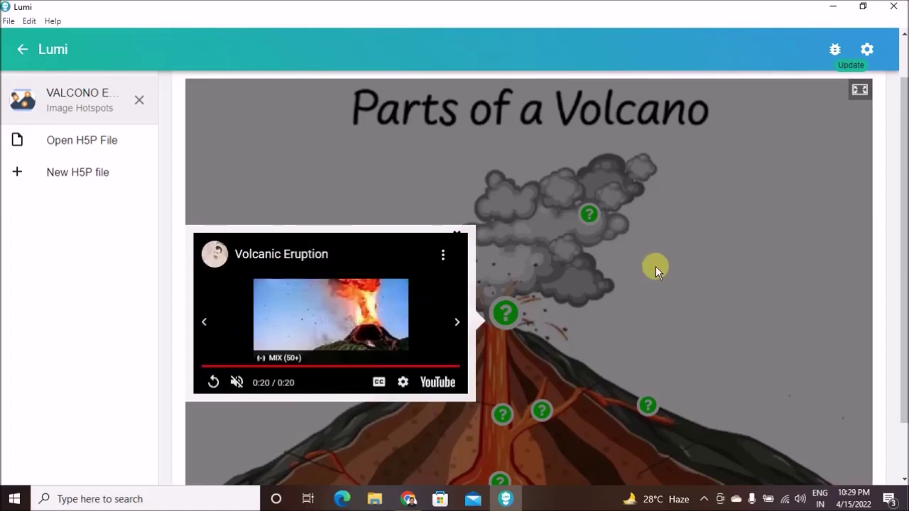
- Leave the preview and go back to editing the Image Hotspots activity
scroll(561, 323, "down", 2)
scroll(553, 350, "up", 4)
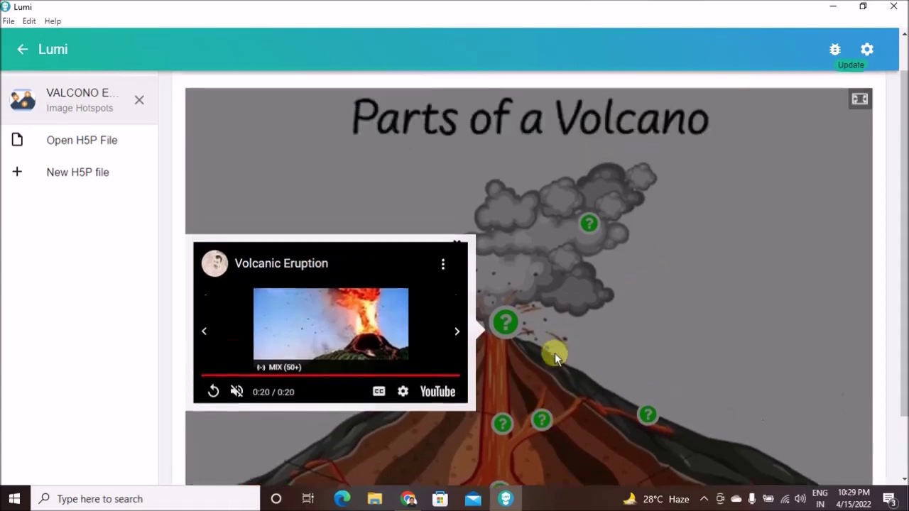
left_click(726, 91)
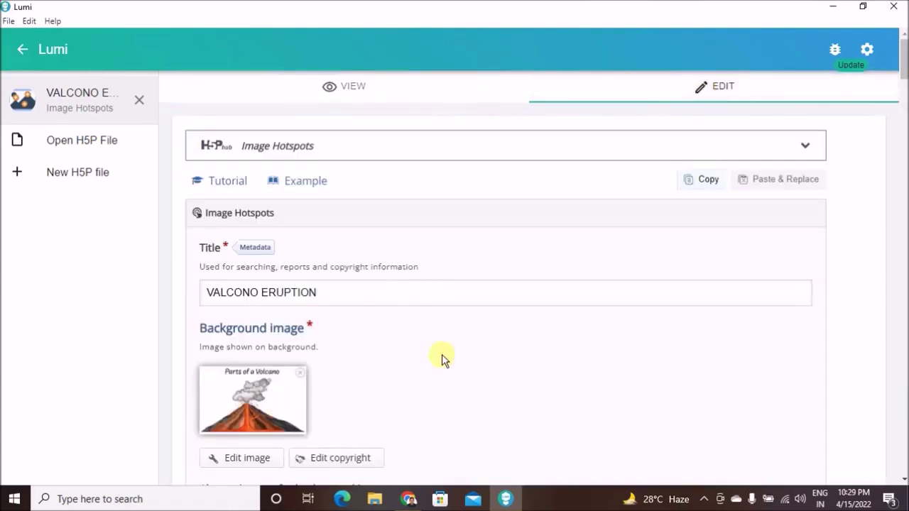
scroll(424, 345, "down", 5)
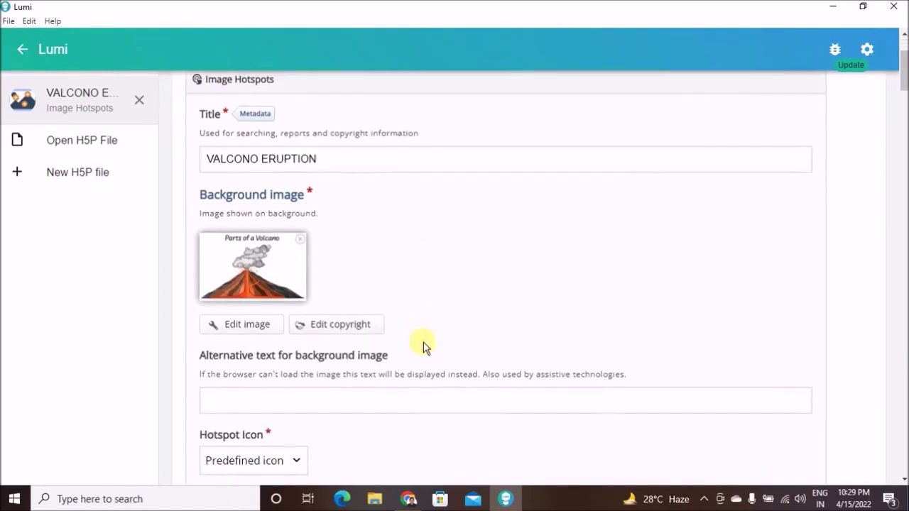
scroll(424, 346, "down", 4)
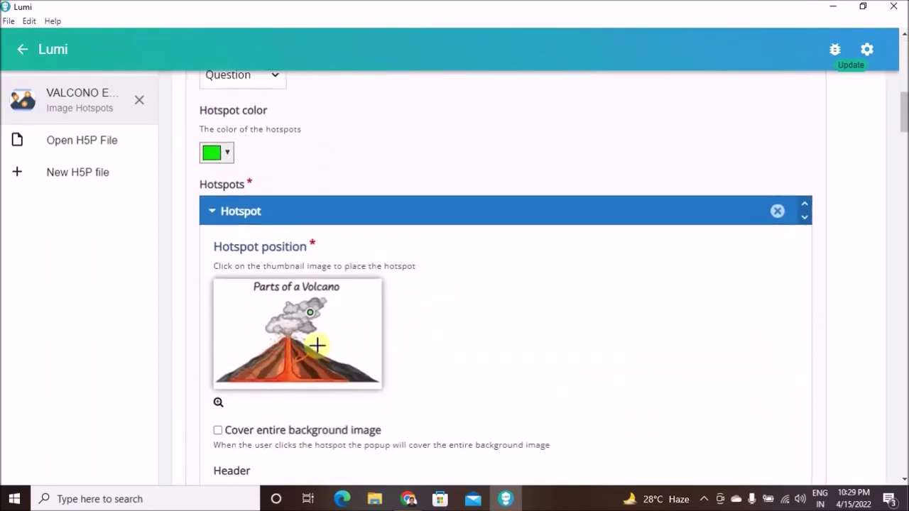
scroll(317, 345, "down", 1)
scroll(408, 357, "down", 15)
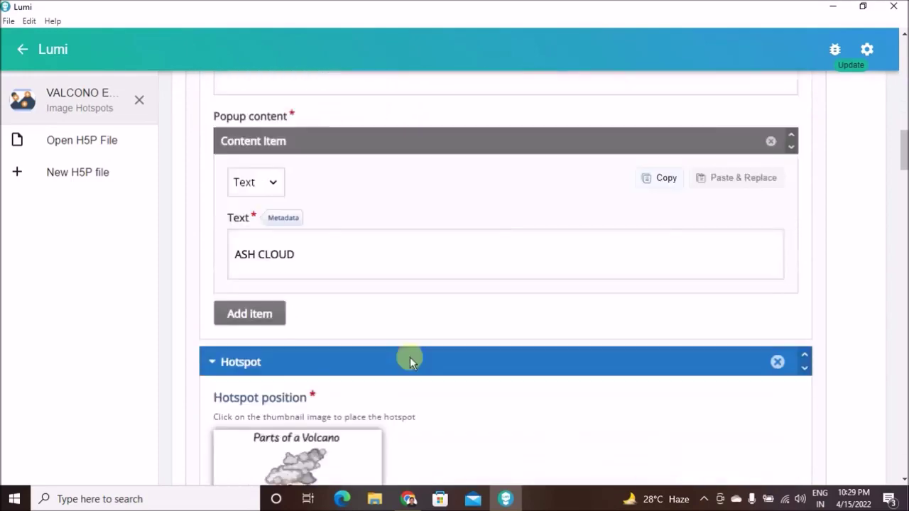
scroll(409, 356, "down", 3)
scroll(432, 360, "up", 10)
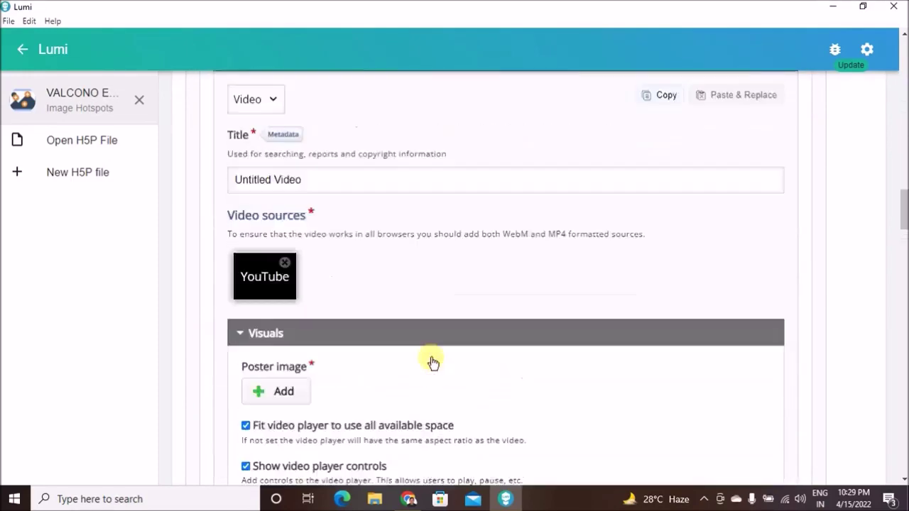
scroll(433, 362, "down", 1)
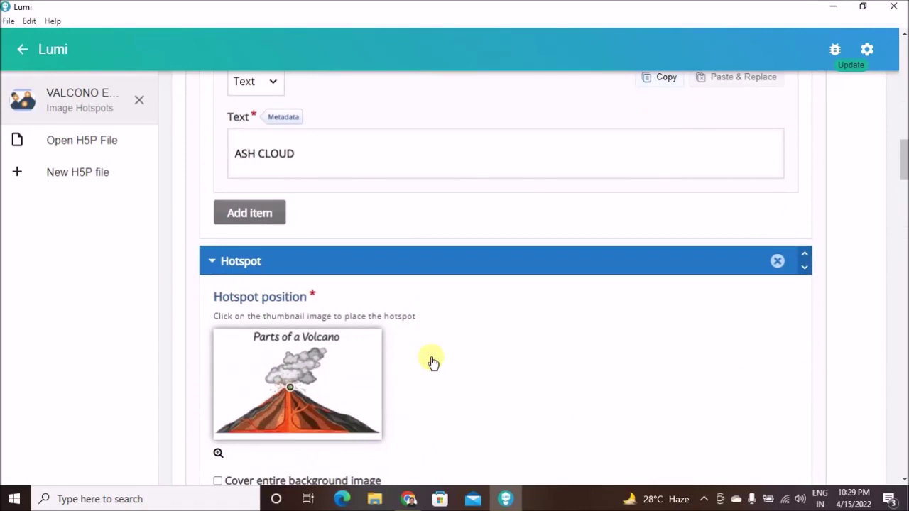
scroll(412, 376, "down", 2)
scroll(410, 372, "down", 3)
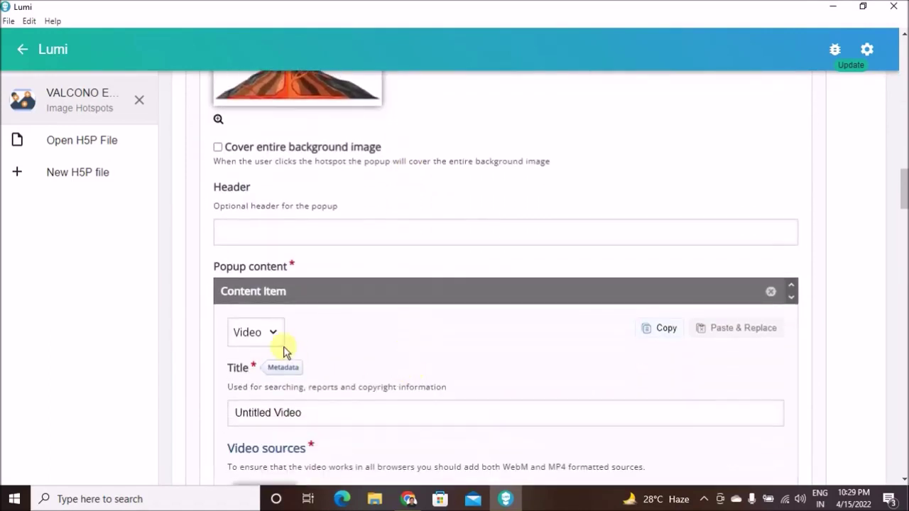
left_click(274, 333)
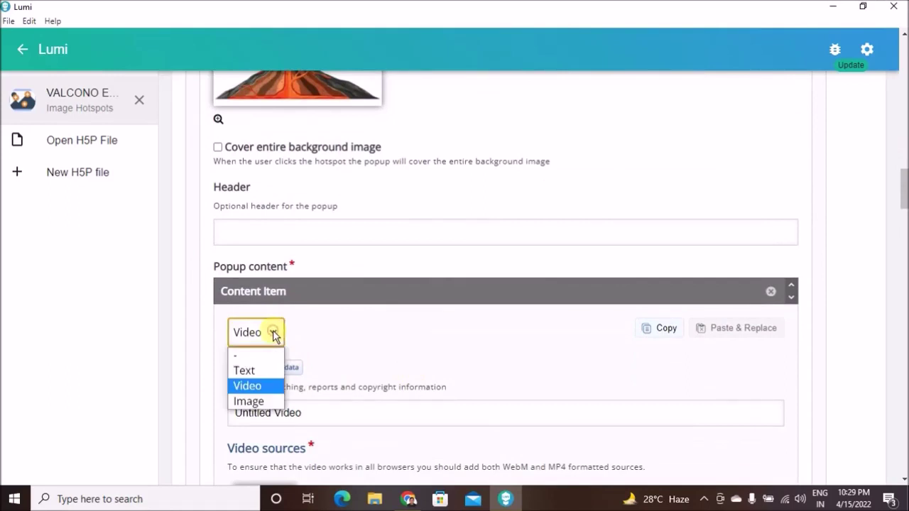
left_click(263, 402)
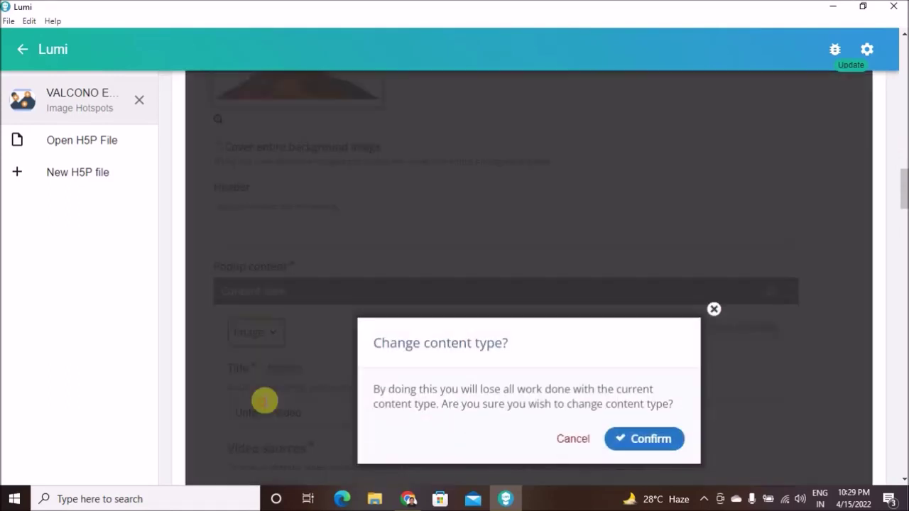
left_click(573, 442)
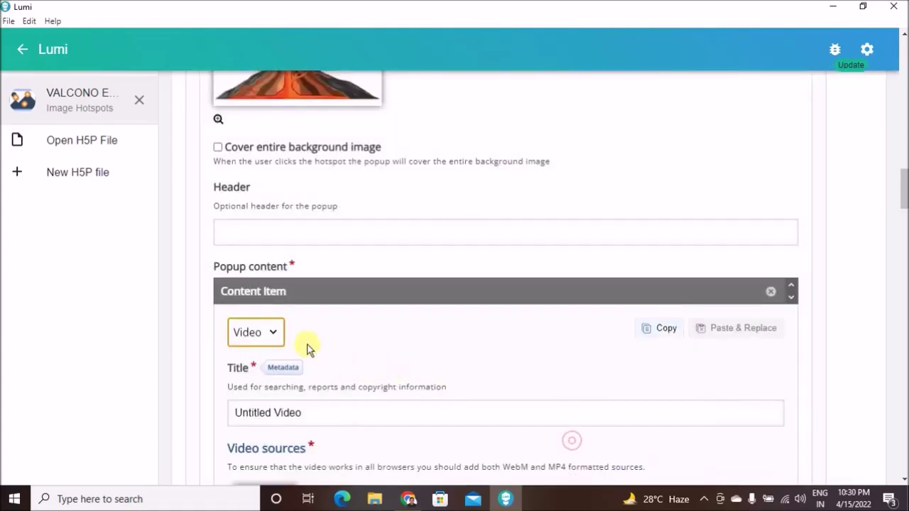
- Add another hotspot after the SECONDARY VENT one and place it on the volcano's right slope
scroll(313, 348, "down", 2)
scroll(334, 345, "down", 1)
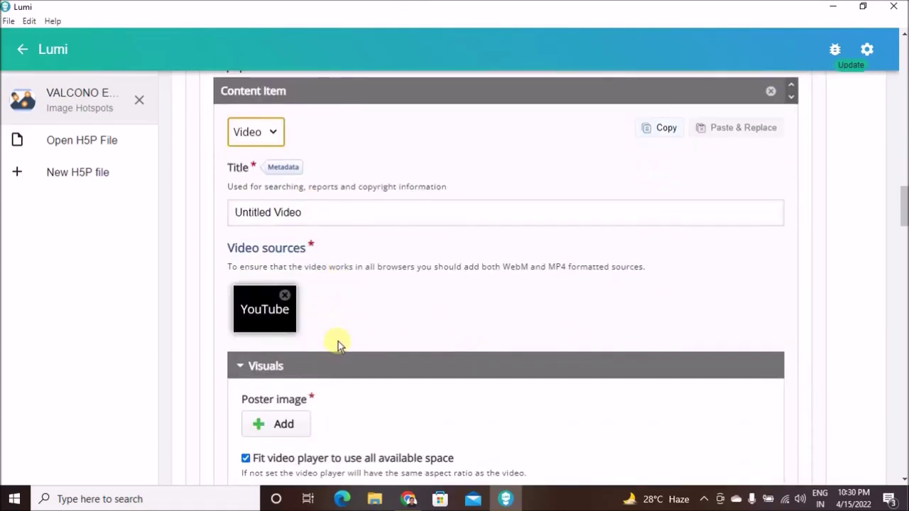
scroll(338, 346, "down", 7)
scroll(391, 377, "down", 20)
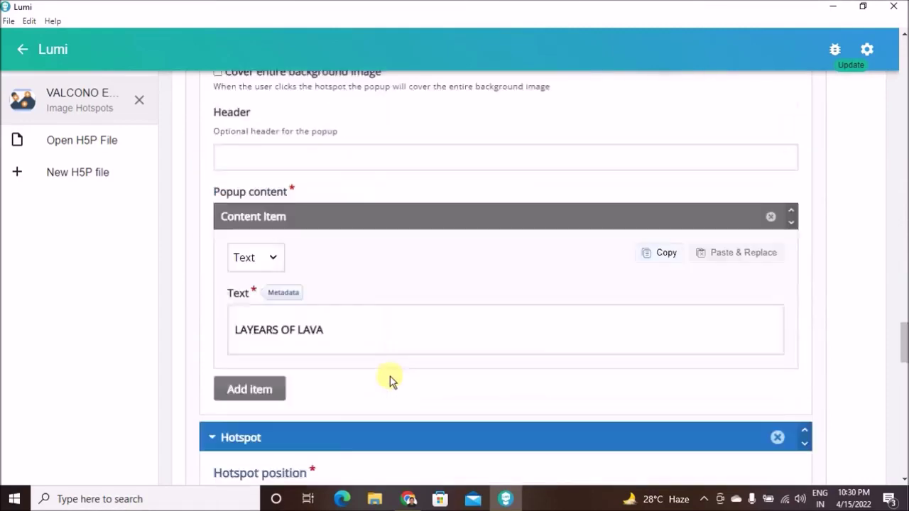
scroll(397, 387, "down", 6)
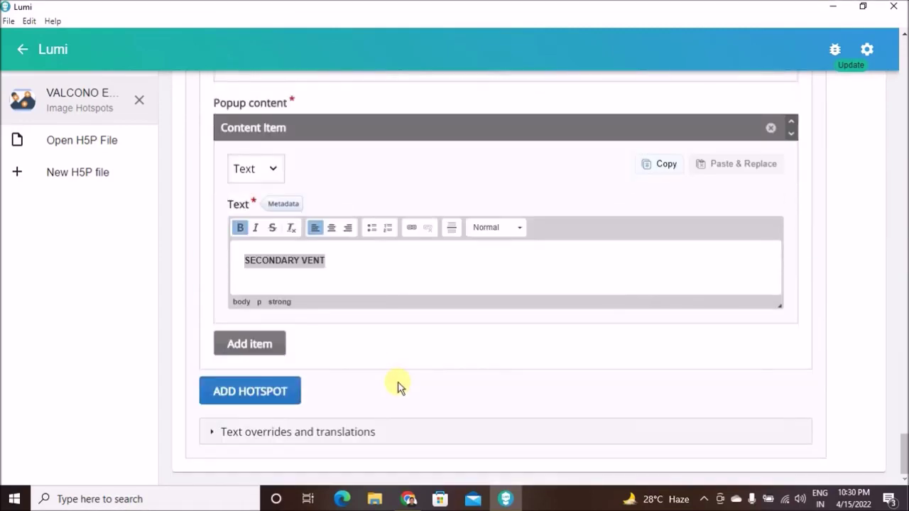
left_click(284, 400)
scroll(395, 396, "down", 3)
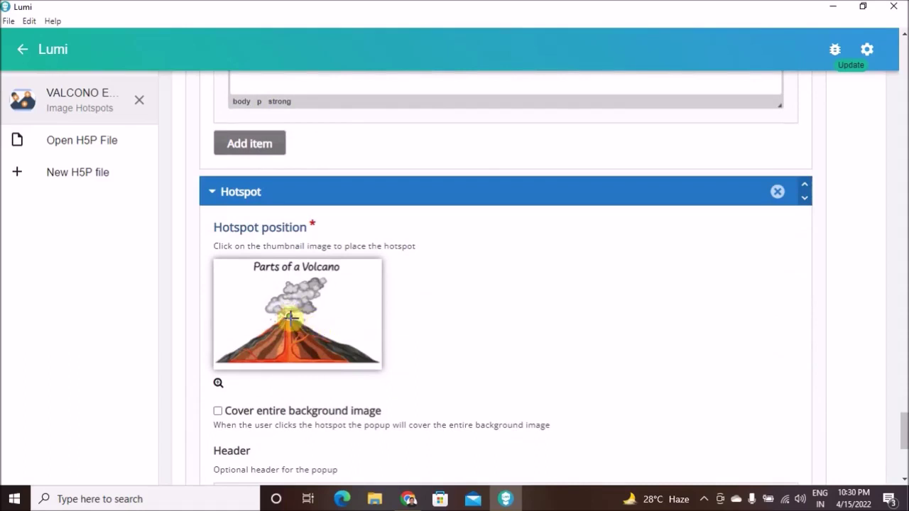
left_click(289, 324)
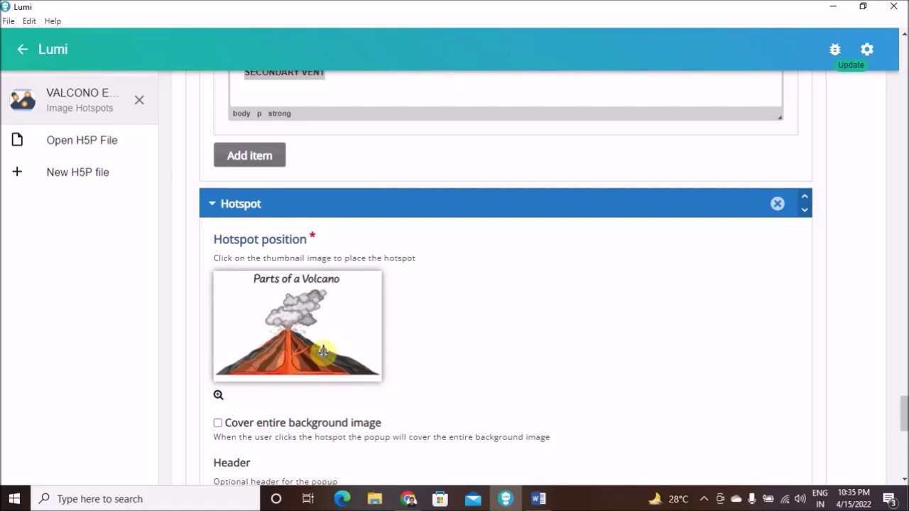
- Switch the new hotspot's popup content type to Video and back to Image, confirming both changes
scroll(323, 351, "down", 5)
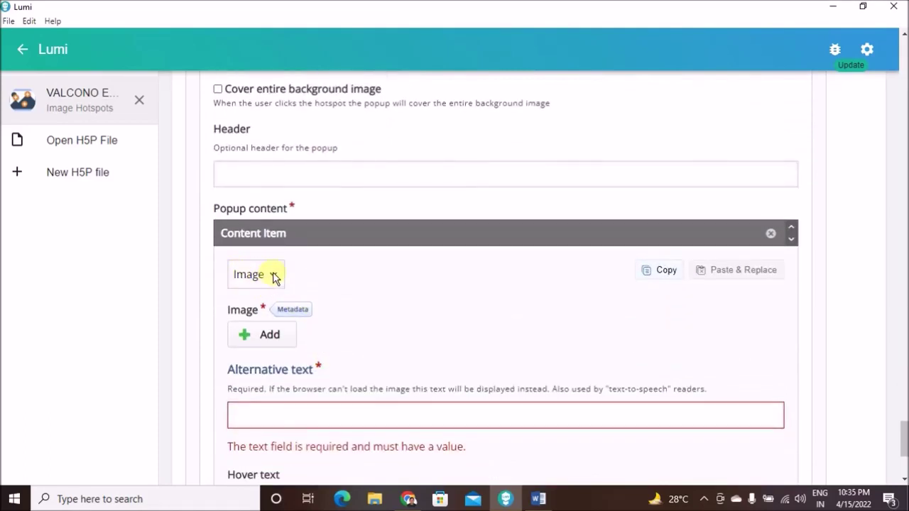
left_click(274, 279)
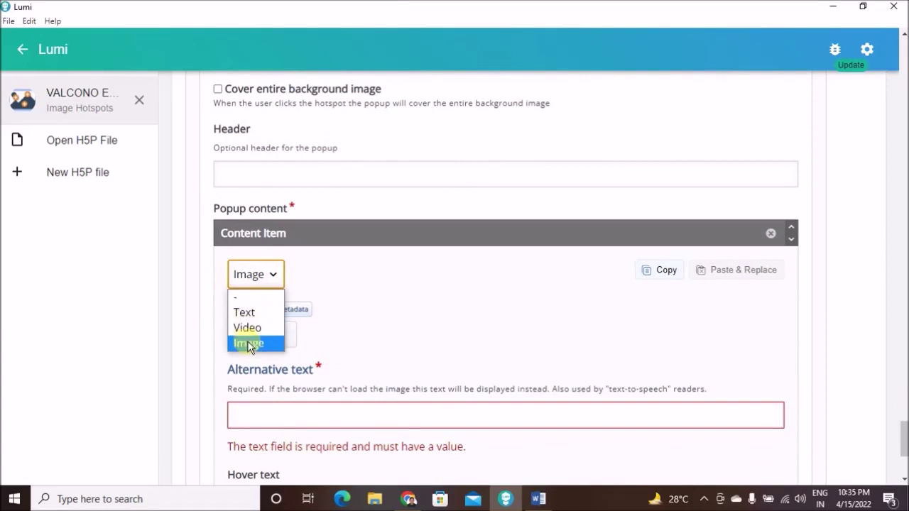
left_click(257, 328)
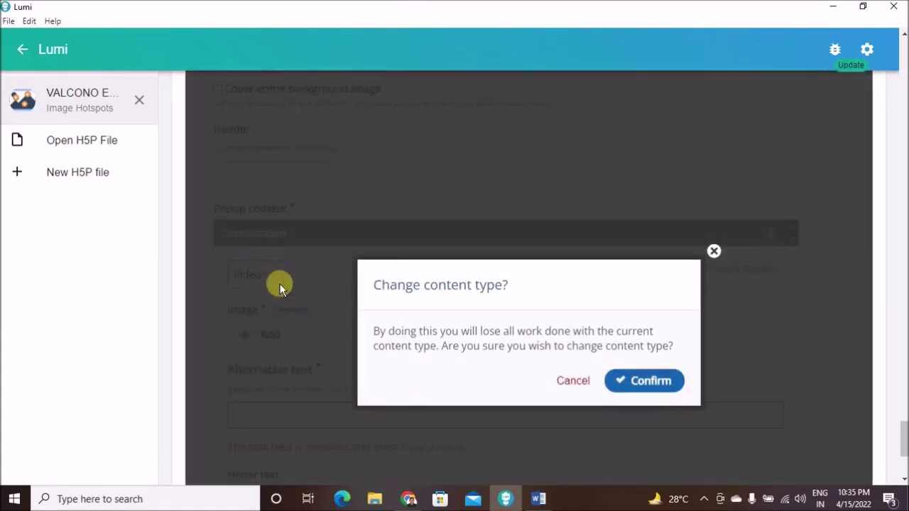
left_click(634, 383)
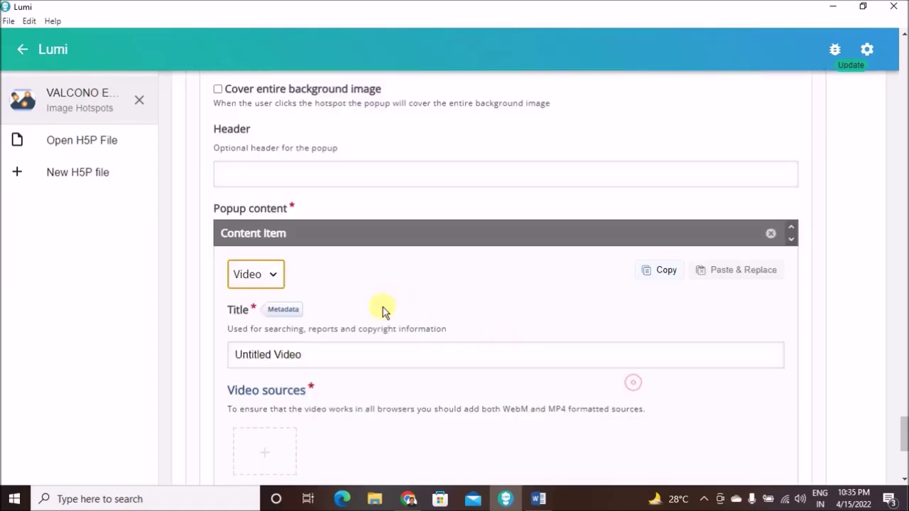
left_click(277, 277)
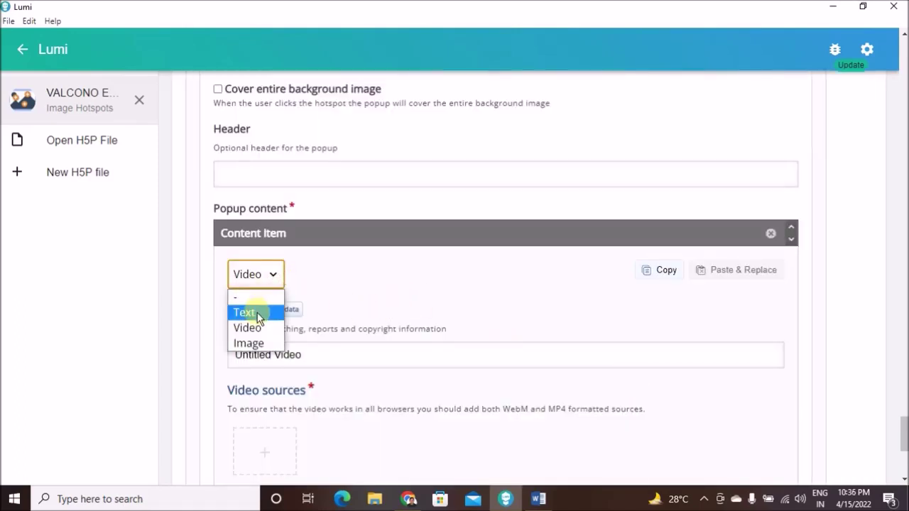
left_click(252, 343)
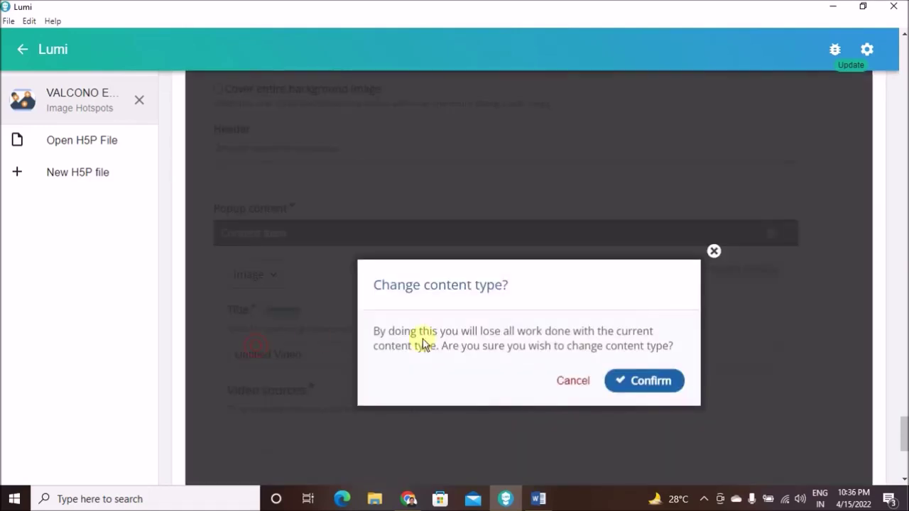
left_click(670, 387)
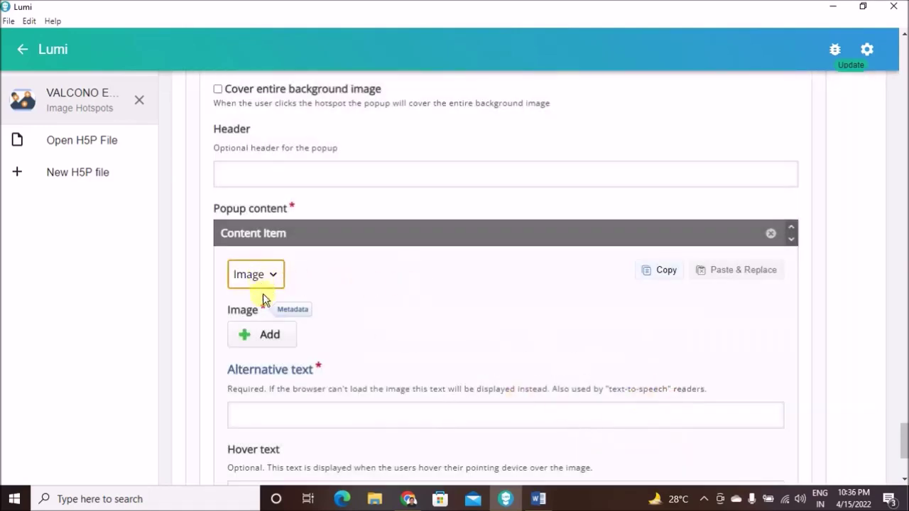
- Add the erupting lava picture from the Desktop as the new hotspot's popup image
left_click(262, 336)
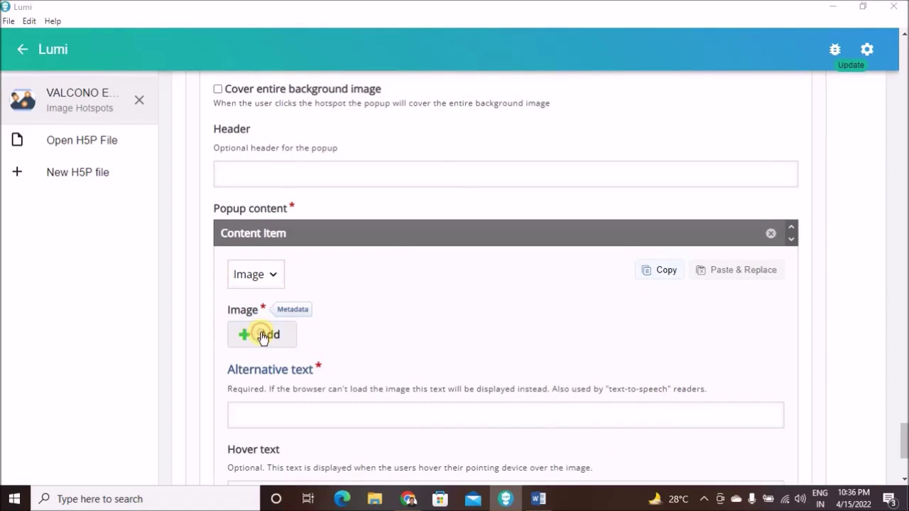
scroll(441, 162, "down", 1)
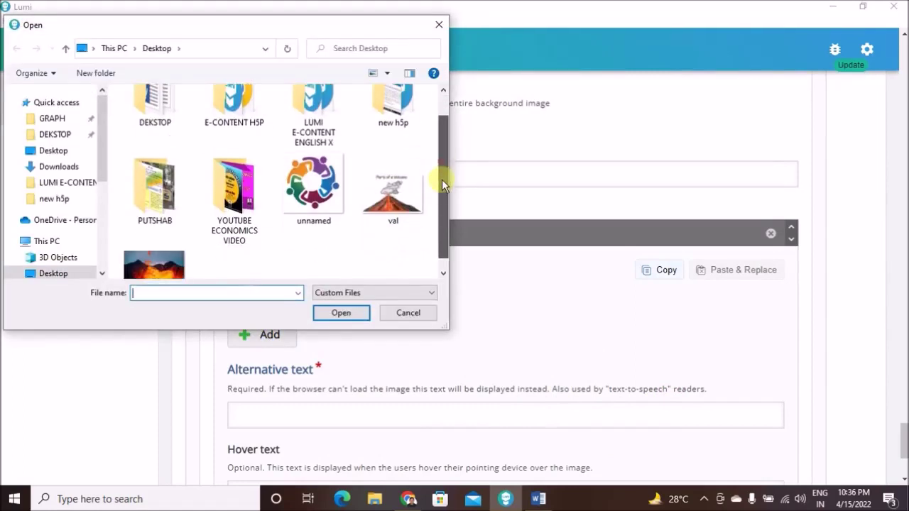
left_click(158, 260)
left_click(341, 312)
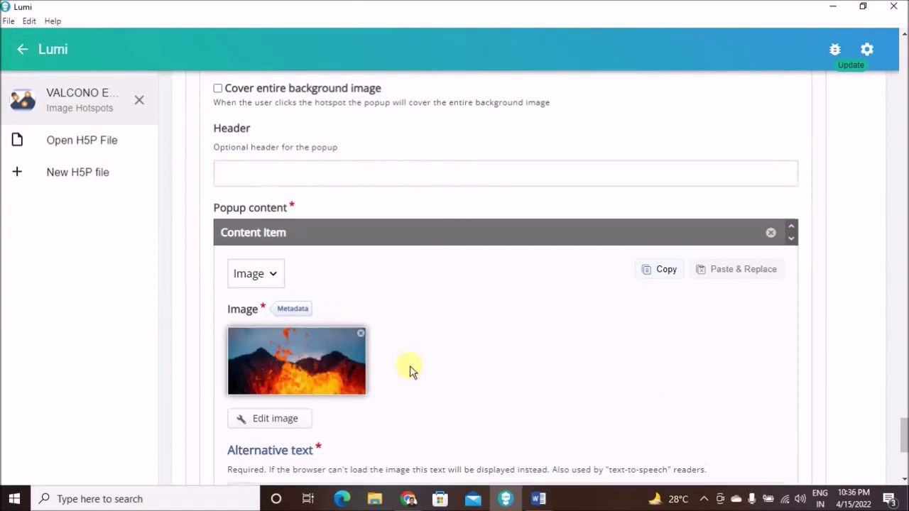
- Crop both sides off the lava popup image, keeping its full height, and save the edited image
scroll(315, 315, "down", 1)
left_click(295, 358)
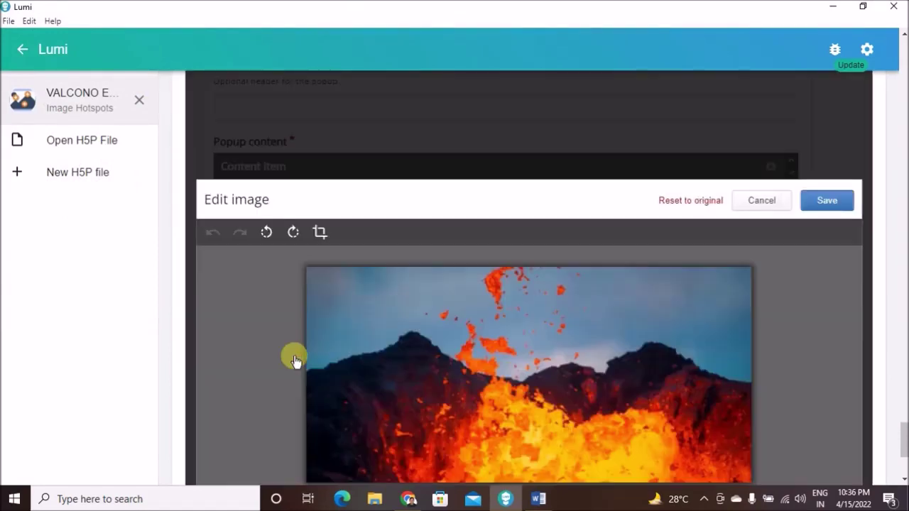
scroll(564, 346, "down", 2)
scroll(528, 336, "up", 1)
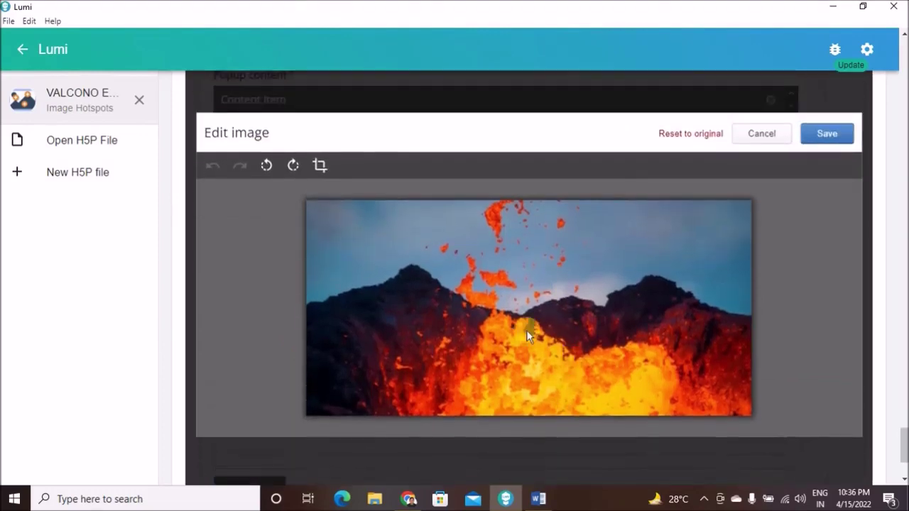
left_click(321, 167)
left_click_drag(345, 203, 693, 418)
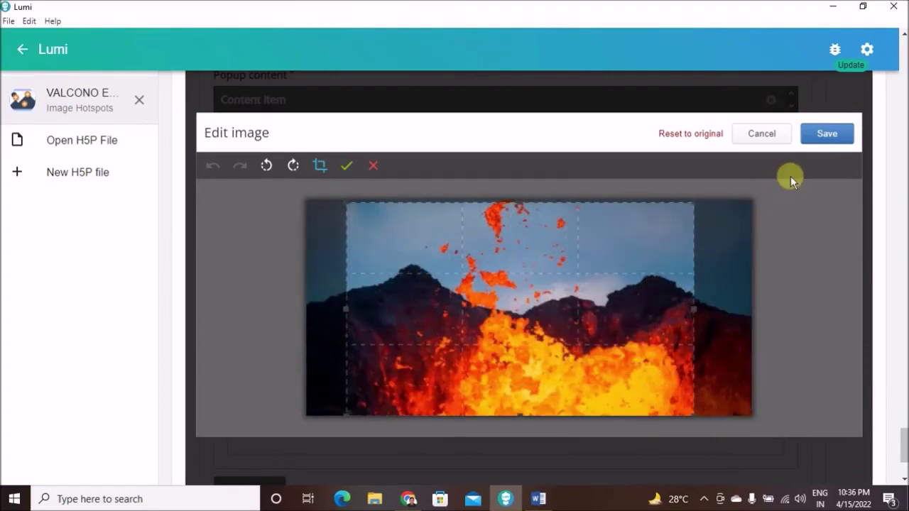
left_click(828, 135)
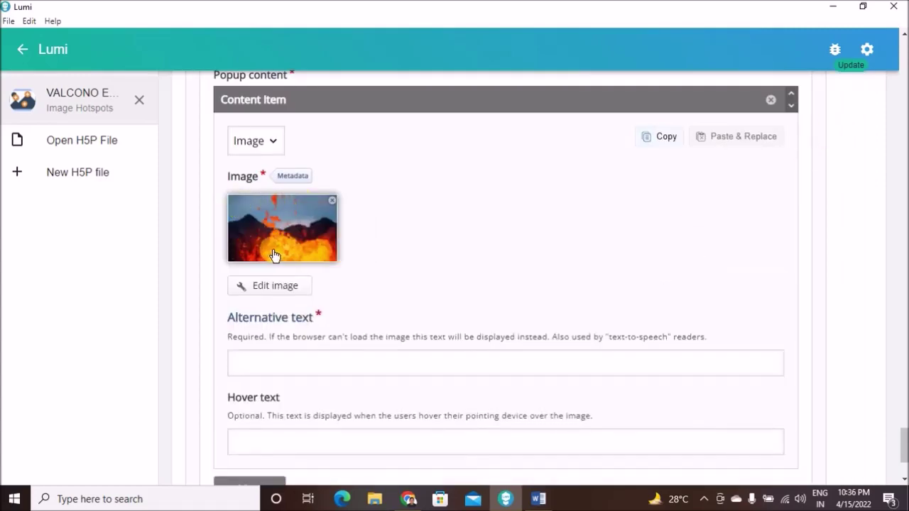
- Preview the activity, then open and close the popup of the hotspot on the volcano's right slope
scroll(440, 351, "down", 2)
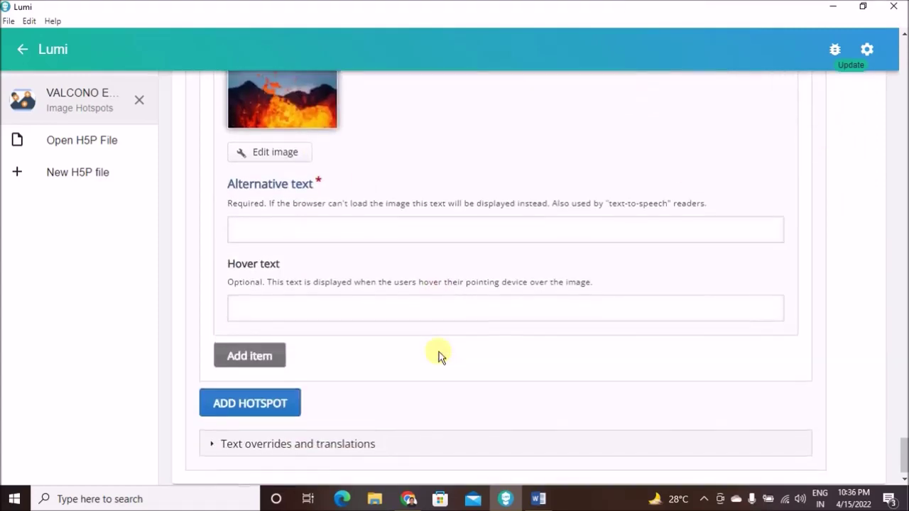
scroll(438, 355, "down", 1)
scroll(438, 355, "up", 10)
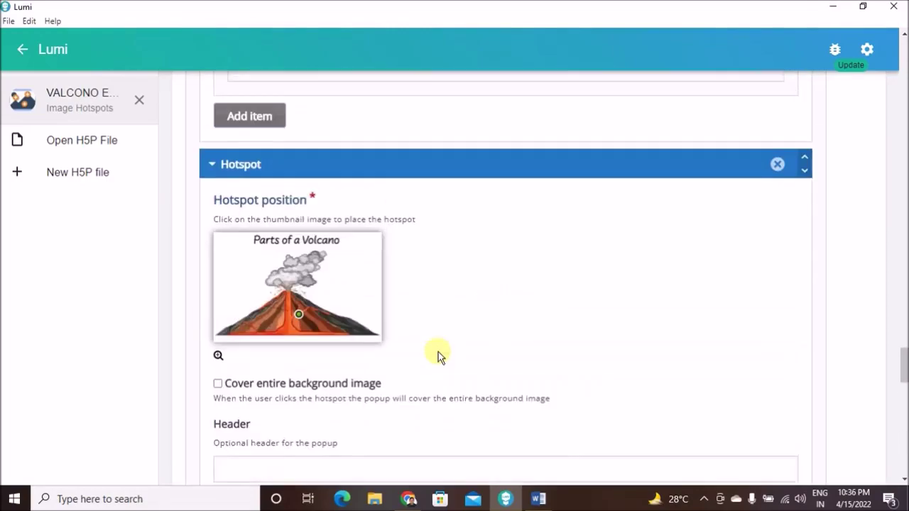
scroll(438, 351, "up", 10)
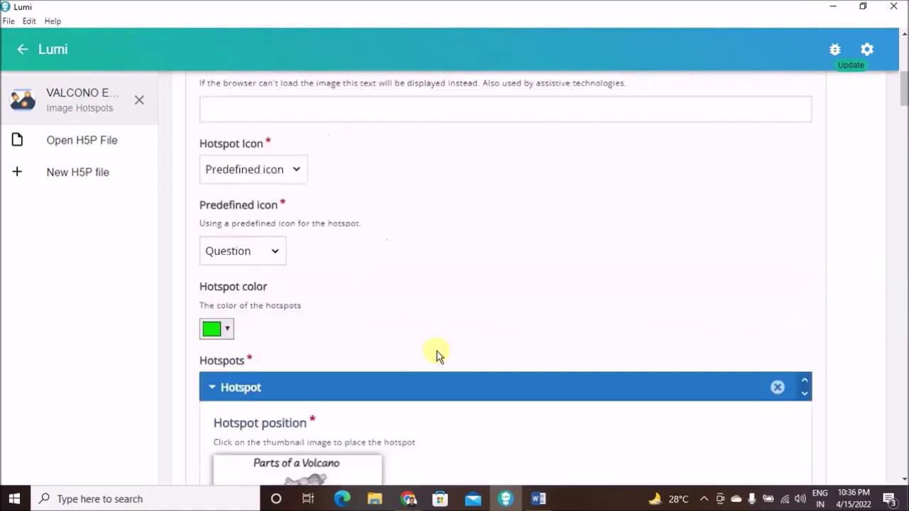
left_click(355, 88)
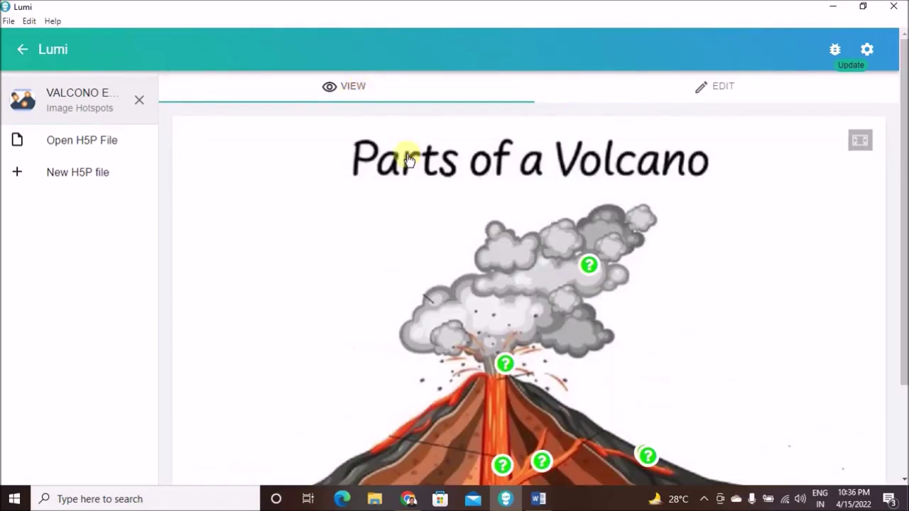
scroll(689, 334, "down", 3)
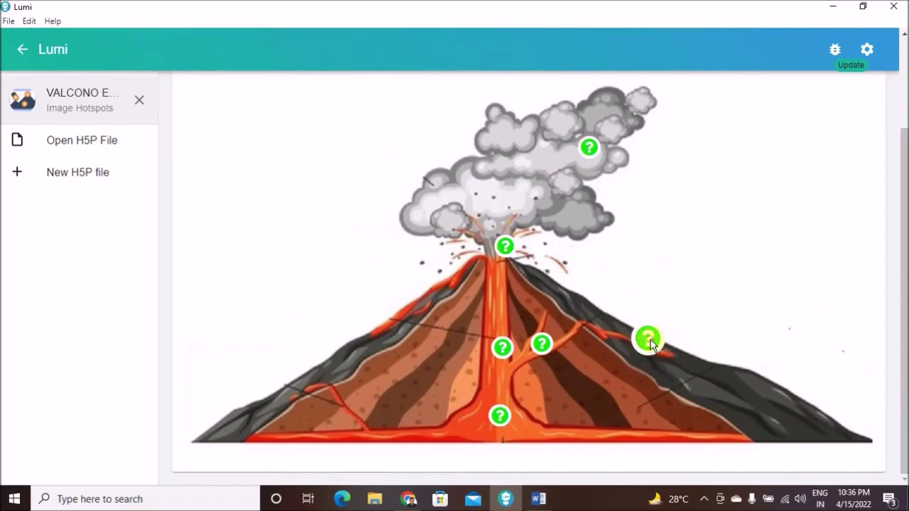
left_click(648, 339)
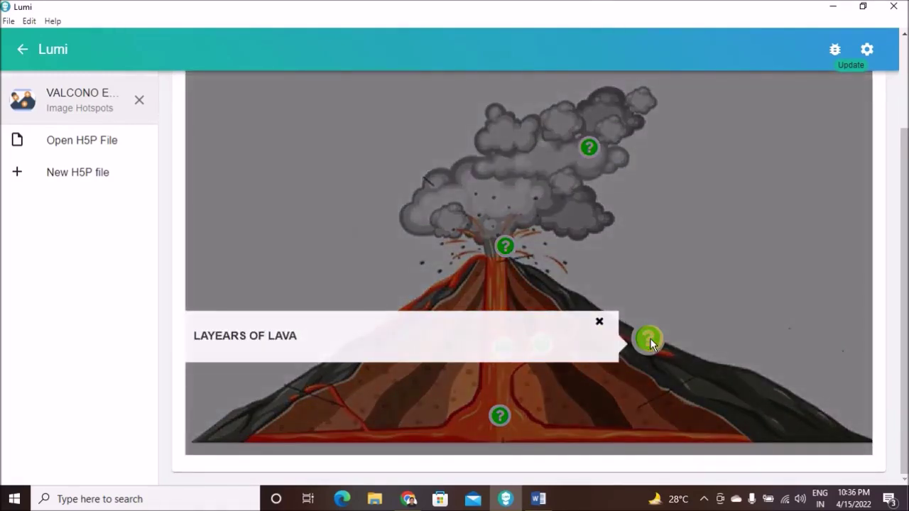
left_click(599, 322)
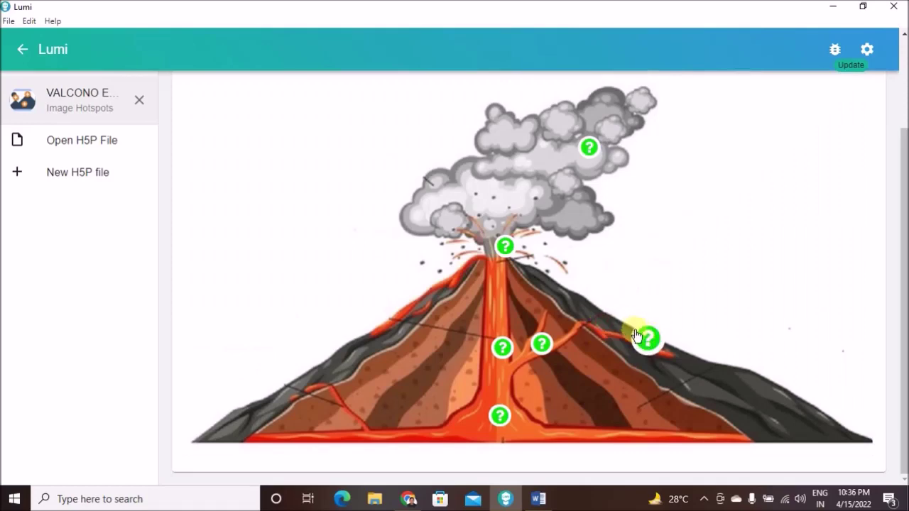
scroll(764, 201, "up", 2)
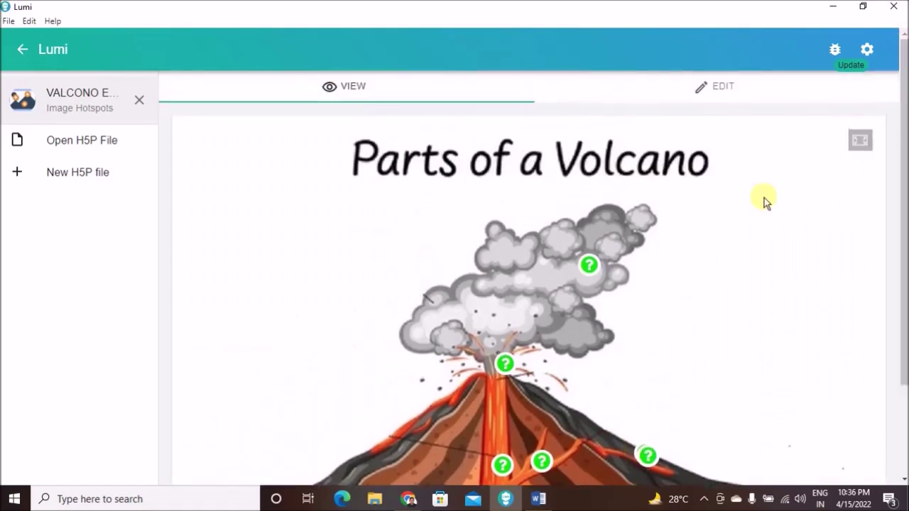
- Return to editing and try to move the lava image hotspot away from the LAYEARS OF LAVA hotspot on the volcano's slope
left_click(729, 91)
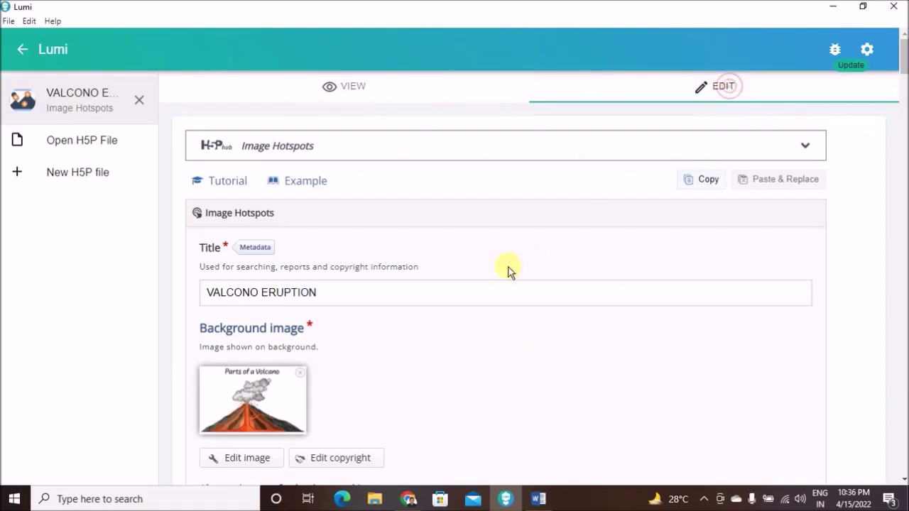
scroll(507, 270, "down", 1)
scroll(507, 270, "down", 20)
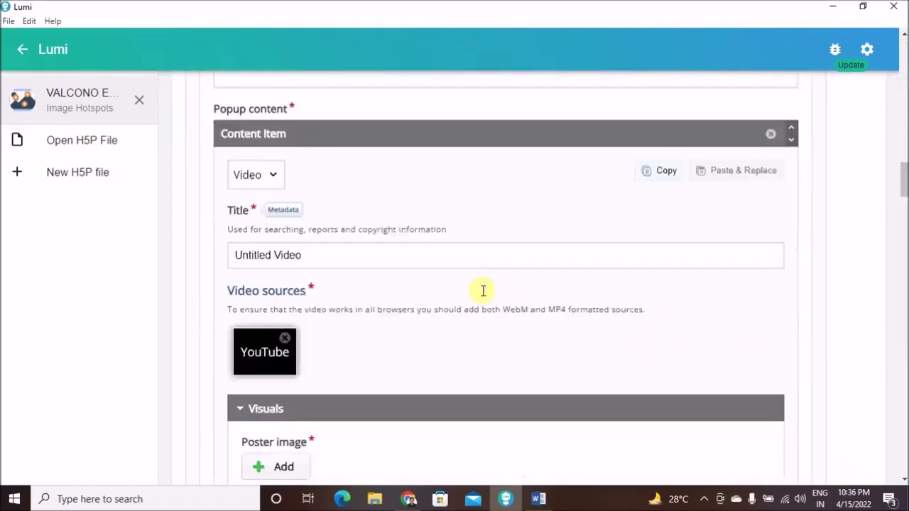
scroll(485, 295, "down", 20)
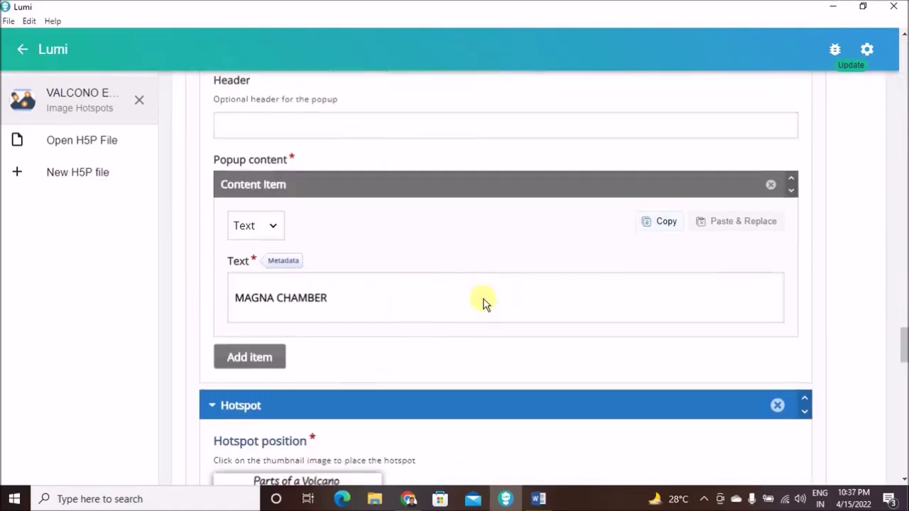
scroll(483, 301, "down", 15)
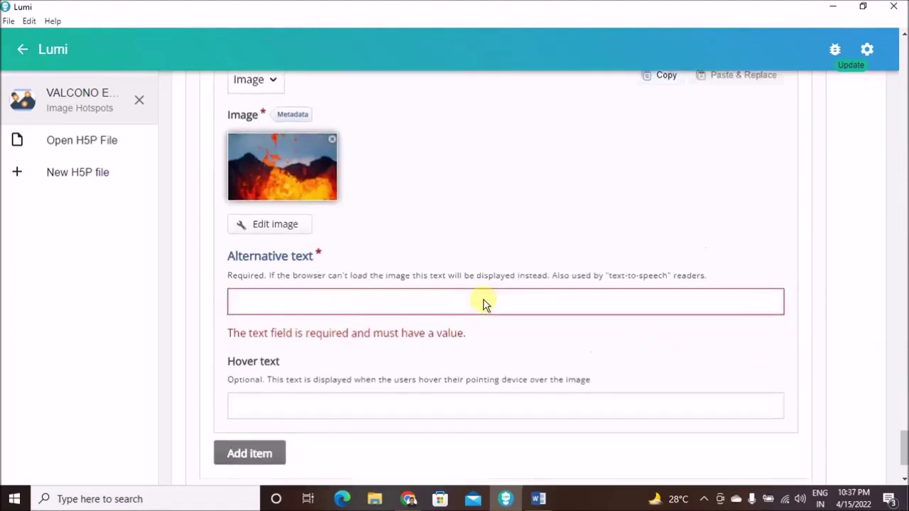
scroll(483, 302, "up", 8)
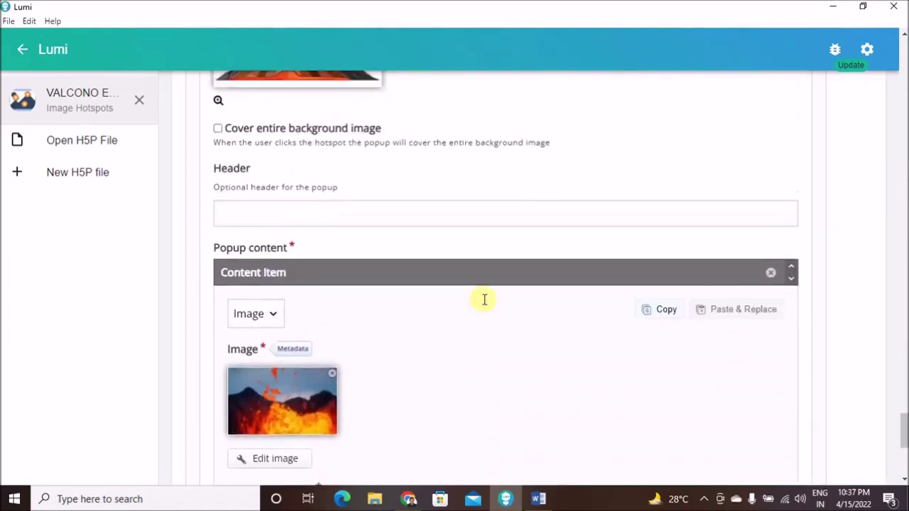
scroll(485, 299, "down", 1)
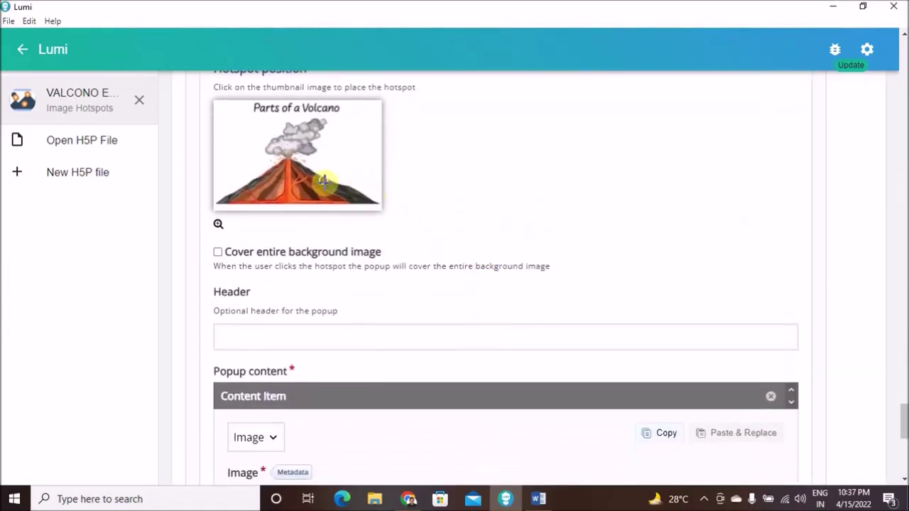
left_click_drag(323, 181, 329, 184)
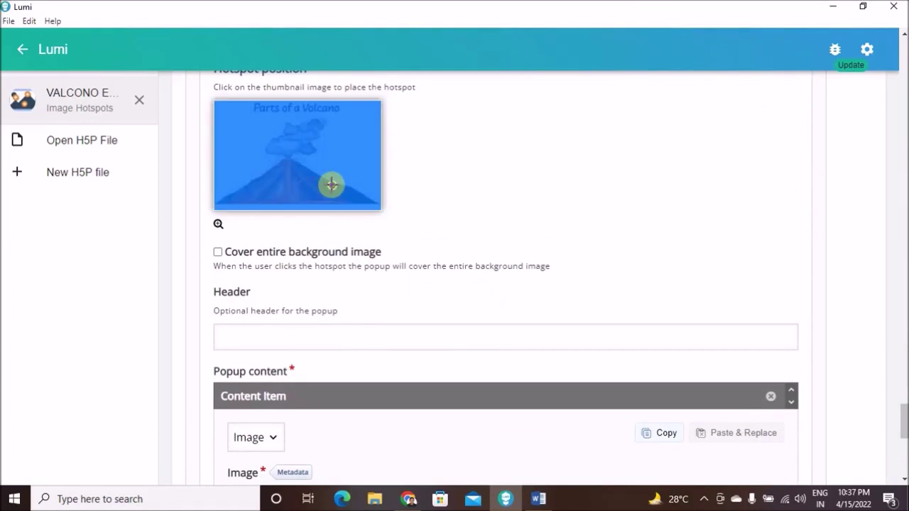
mouse_move(356, 167)
left_mouse_down()
mouse_move(360, 178)
mouse_move(341, 181)
mouse_move(376, 198)
left_mouse_up()
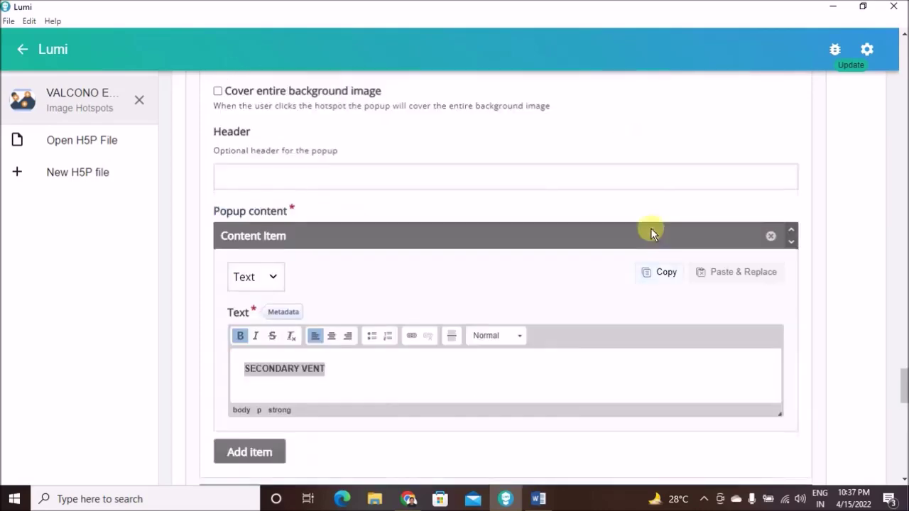
scroll(651, 228, "up", 20)
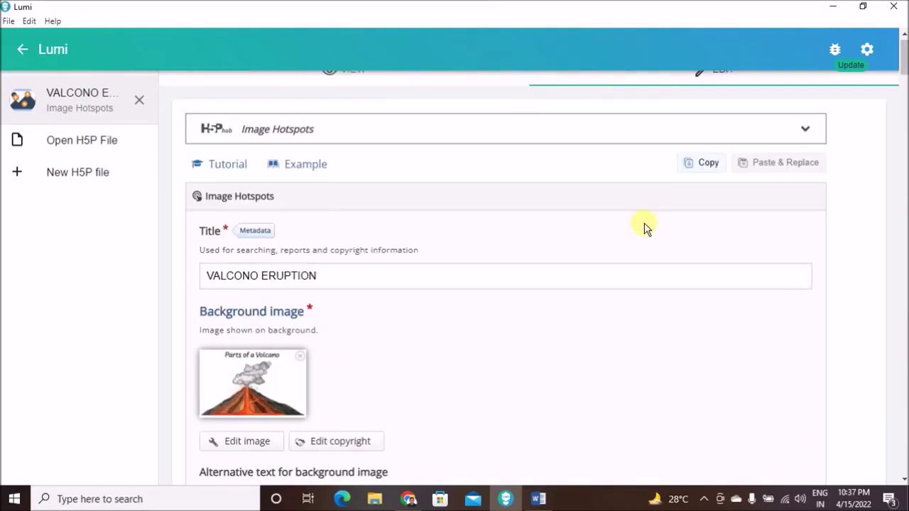